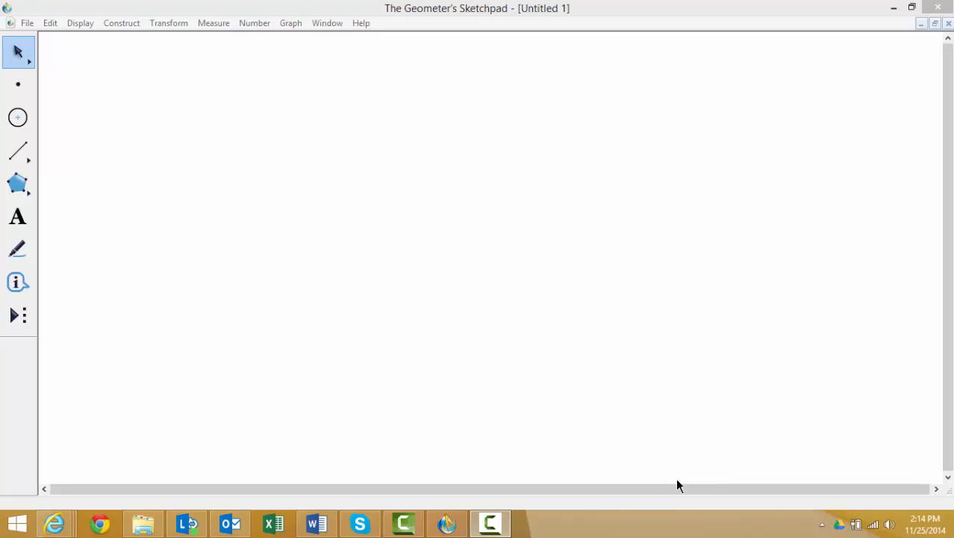
Draw a horizontal base segment and a second segment rising from its right endpoint to a point above the base's left part.
{"action": "left_click", "coordinate": [21, 154]}
{"action": "left_click_drag", "start_coordinate": [278, 316], "coordinate": [547, 315]}
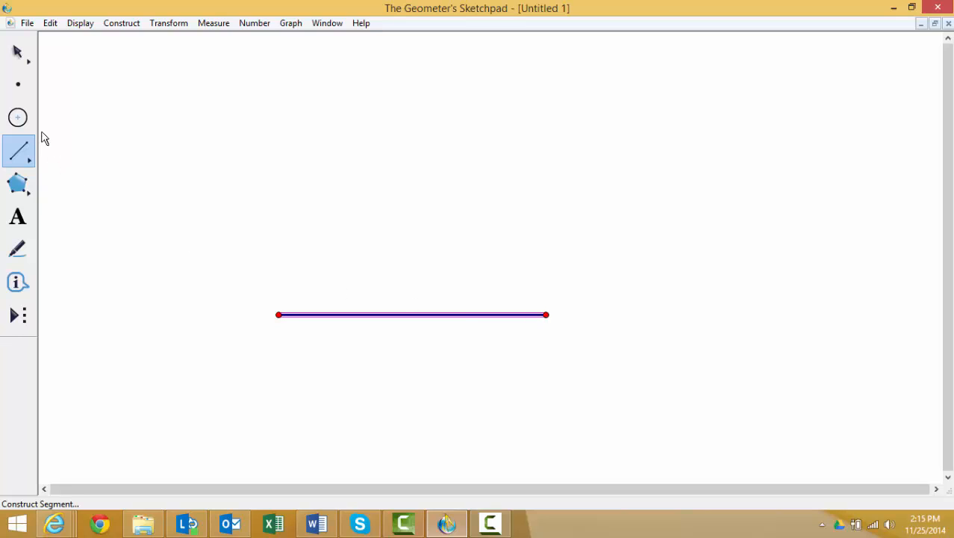
{"action": "left_click", "coordinate": [18, 52]}
{"action": "left_click", "coordinate": [94, 89]}
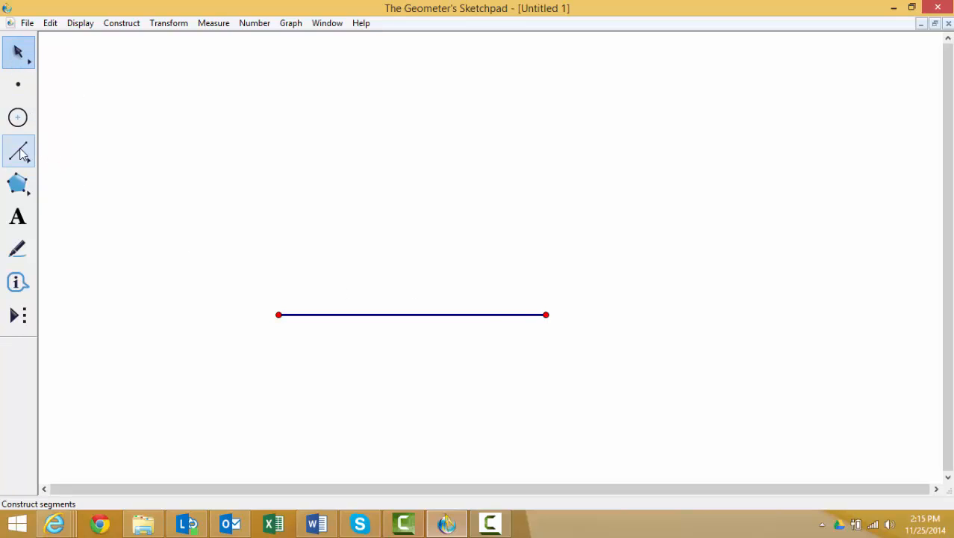
{"action": "left_click", "coordinate": [20, 153]}
{"action": "left_click_drag", "start_coordinate": [546, 314], "coordinate": [330, 145]}
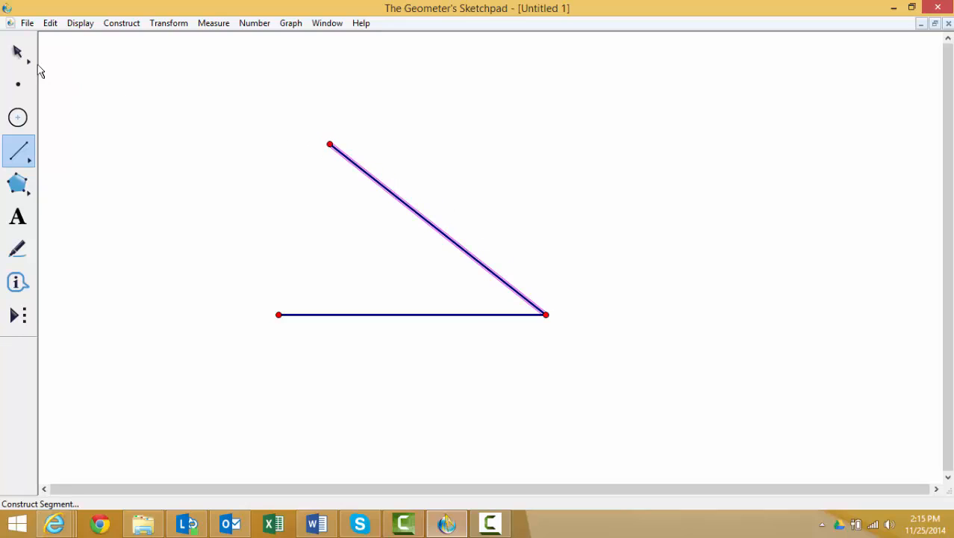
{"action": "left_click", "coordinate": [18, 51]}
{"action": "left_click", "coordinate": [93, 82]}
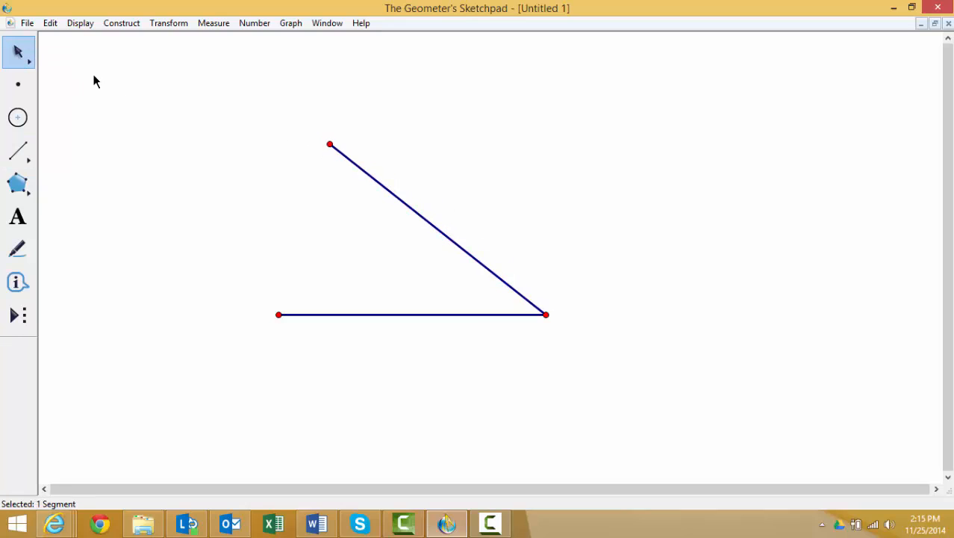
Close the triangle with a segment from the upper point to the base's left endpoint, then move the right vertex farther right.
{"action": "left_click", "coordinate": [20, 152]}
{"action": "left_click_drag", "start_coordinate": [330, 145], "coordinate": [279, 314]}
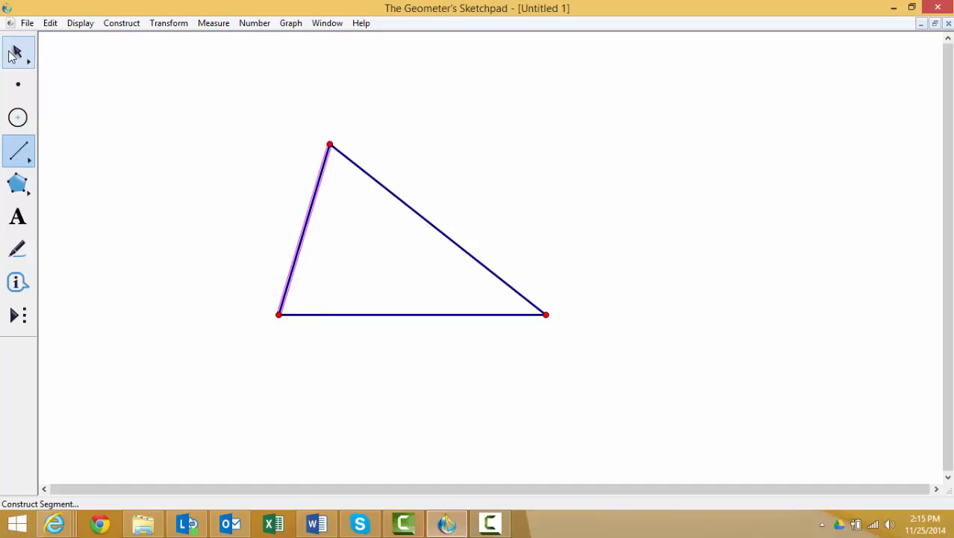
{"action": "left_click", "coordinate": [13, 52]}
{"action": "left_click", "coordinate": [110, 103]}
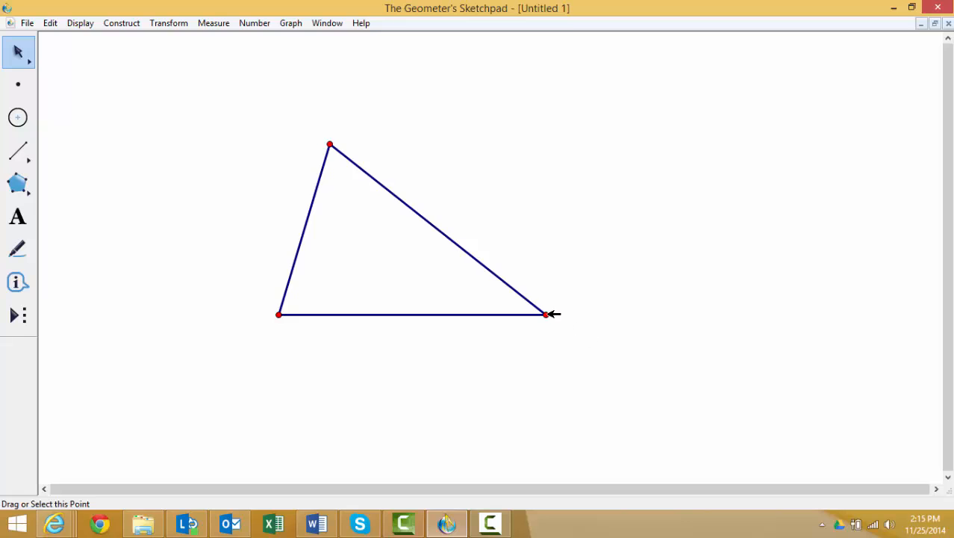
{"action": "left_click_drag", "start_coordinate": [549, 315], "coordinate": [657, 319]}
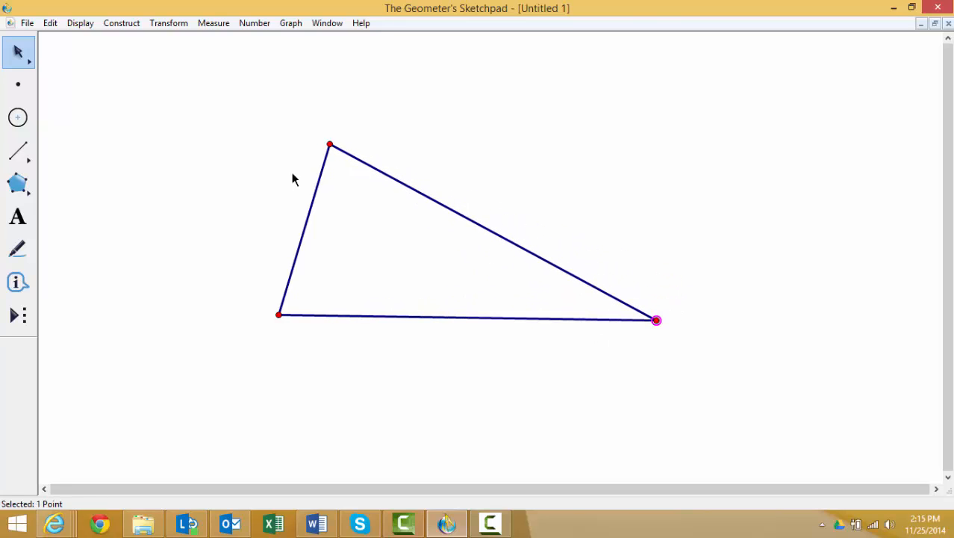
{"action": "left_click", "coordinate": [100, 107]}
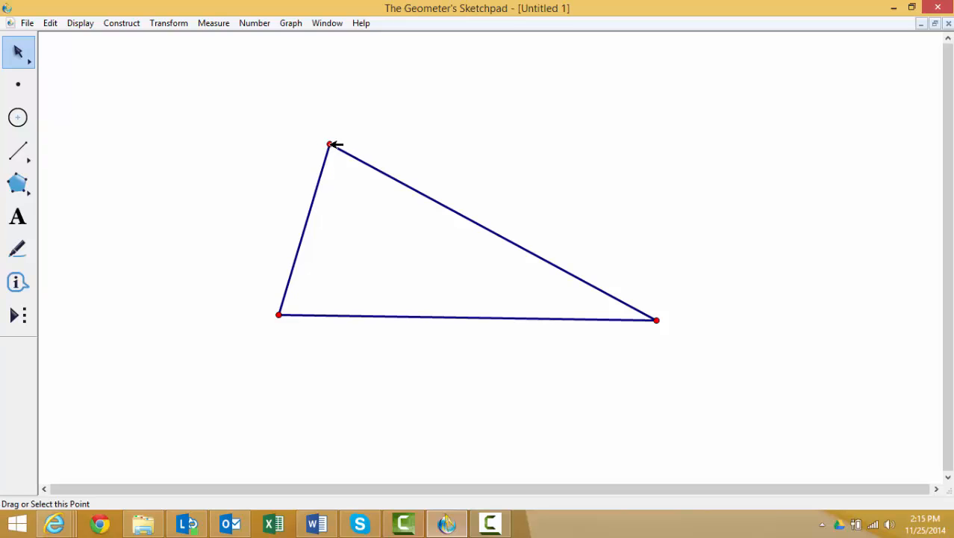
Label the triangle's top vertex A, its lower-left vertex B and its lower-right vertex C.
{"action": "right_click", "coordinate": [330, 144]}
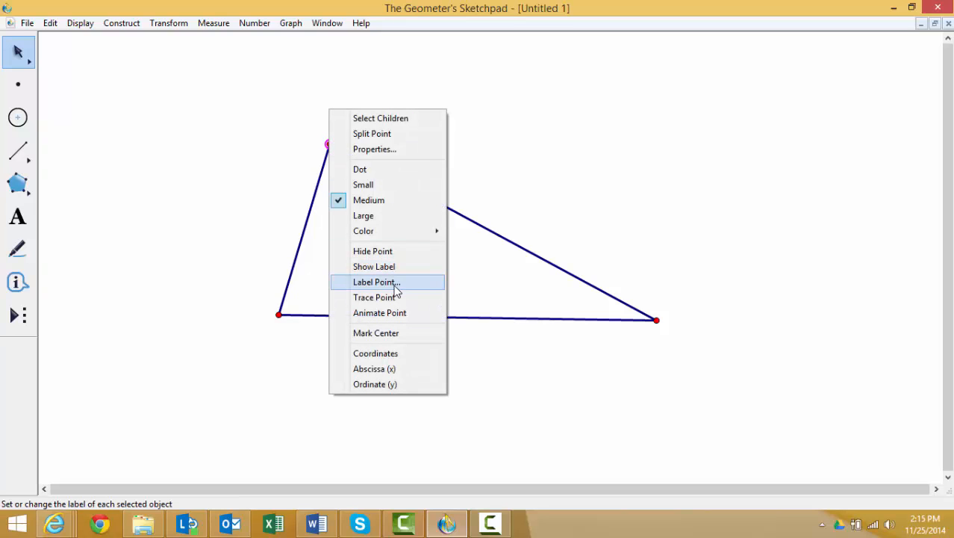
{"action": "left_click", "coordinate": [375, 283]}
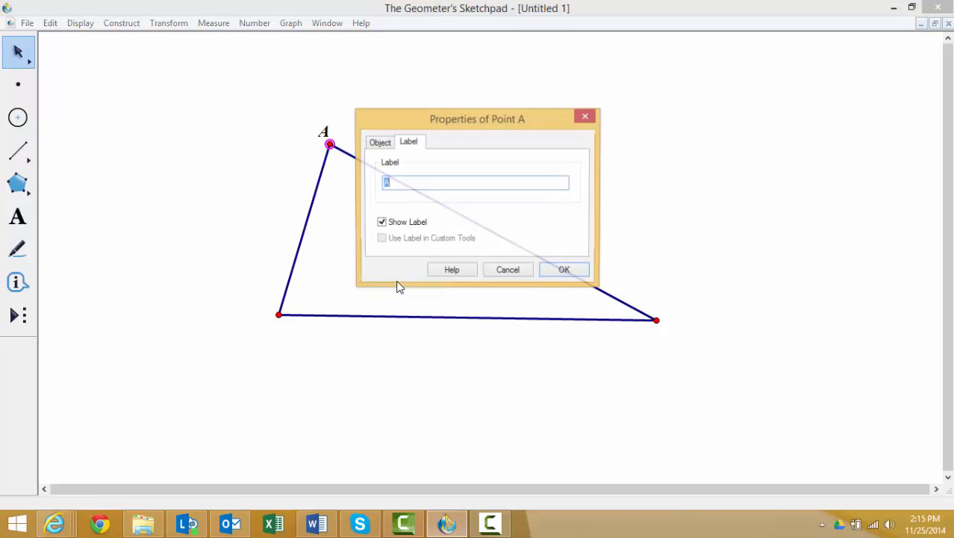
{"action": "left_click", "coordinate": [561, 270]}
{"action": "left_click", "coordinate": [281, 315]}
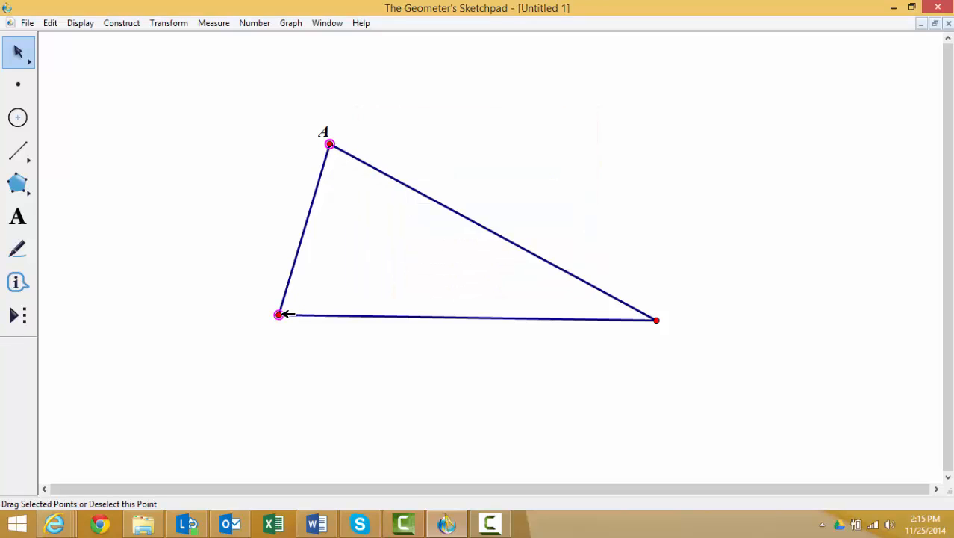
{"action": "right_click", "coordinate": [284, 314]}
{"action": "left_click", "coordinate": [353, 397]}
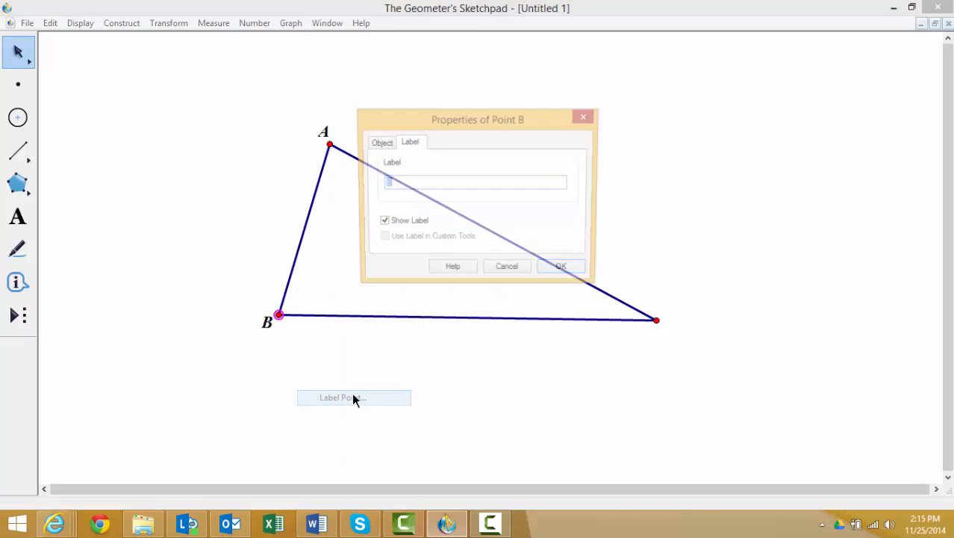
{"action": "left_click", "coordinate": [566, 267]}
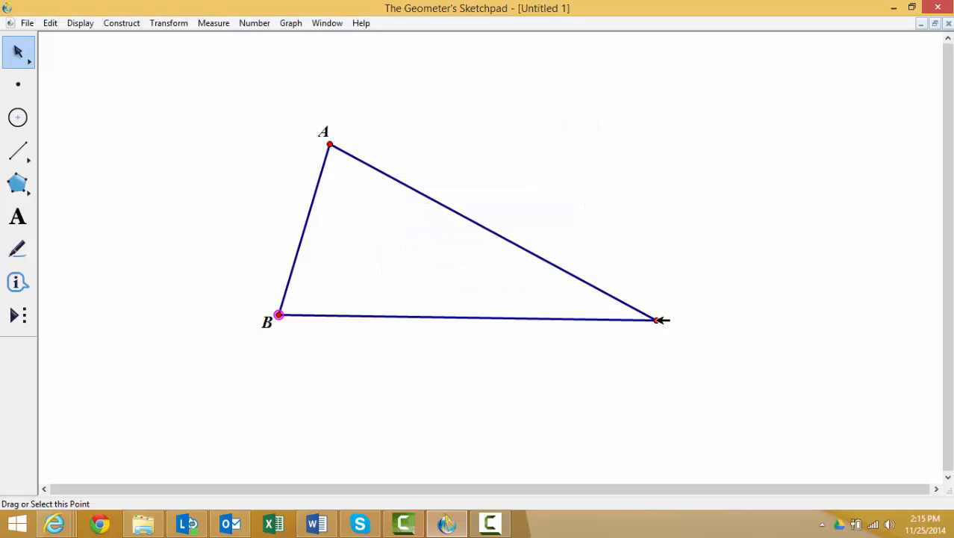
{"action": "right_click", "coordinate": [657, 319]}
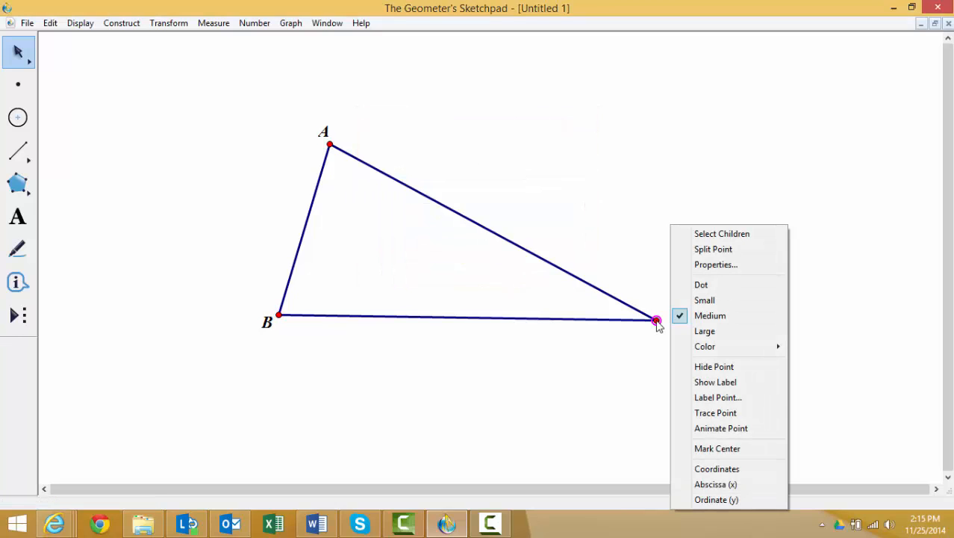
{"action": "left_click", "coordinate": [710, 397]}
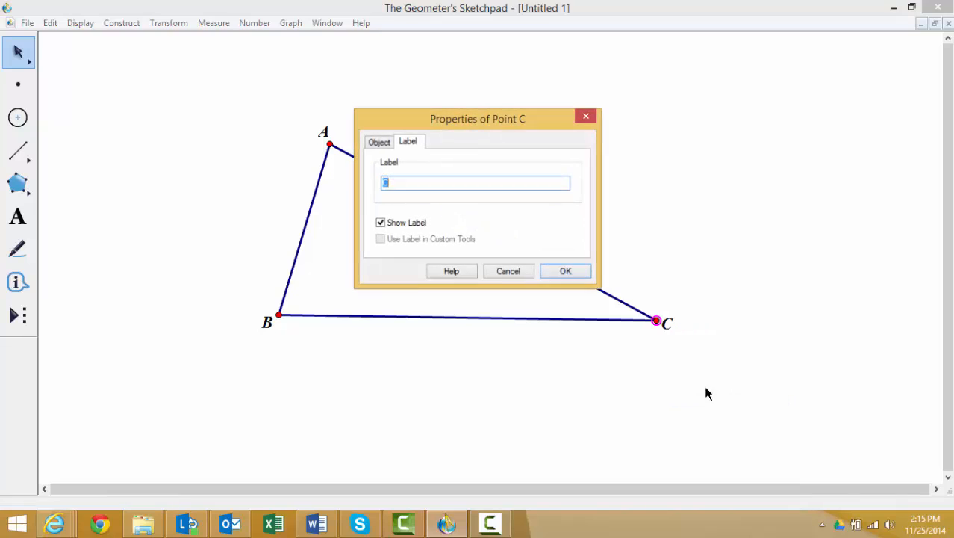
{"action": "left_click", "coordinate": [565, 271]}
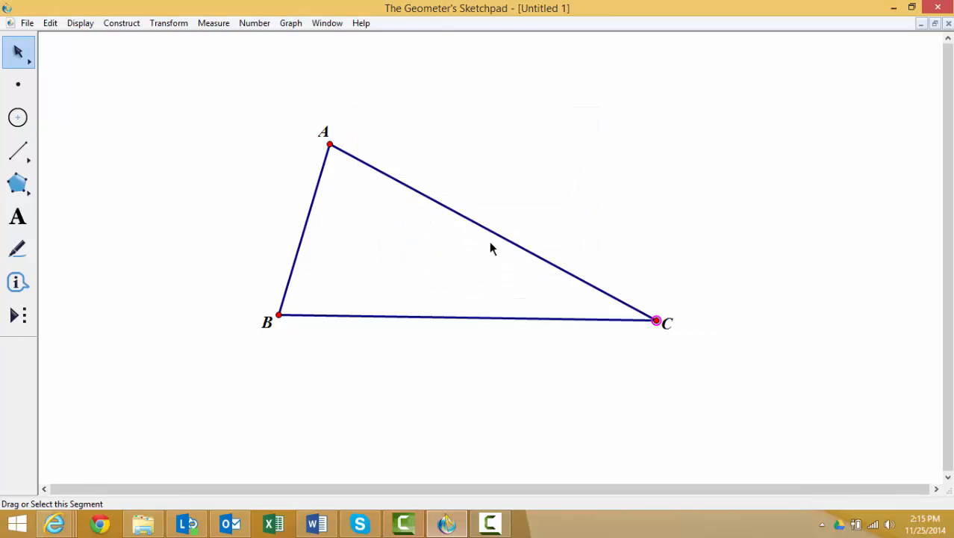
{"action": "left_click", "coordinate": [19, 51]}
{"action": "left_click", "coordinate": [68, 105]}
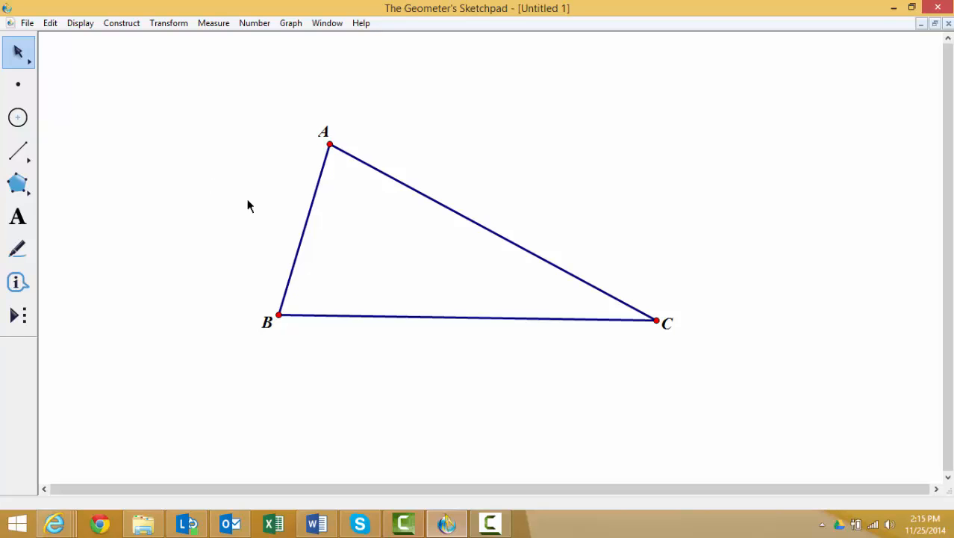
Construct the midpoint of side BC and label it L.
{"action": "left_click", "coordinate": [413, 316]}
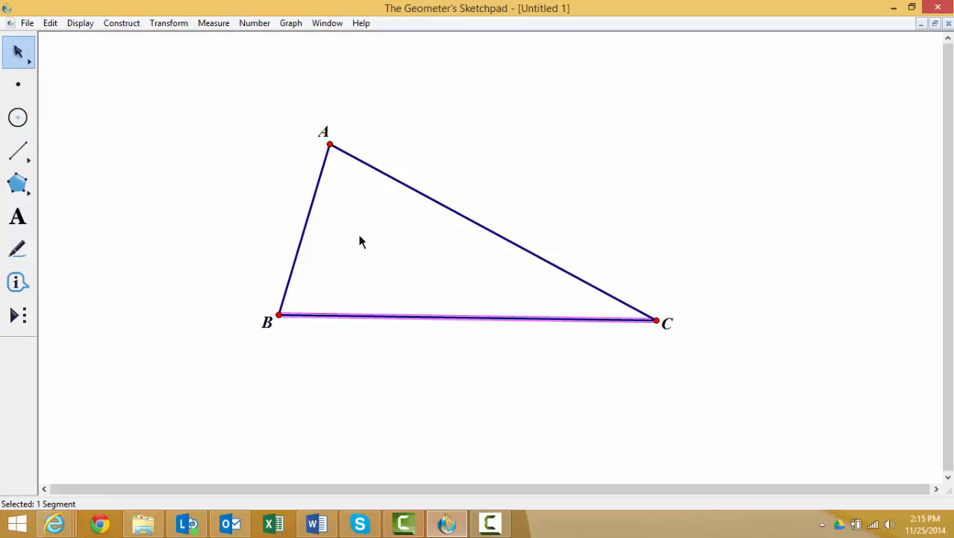
{"action": "left_click", "coordinate": [127, 23]}
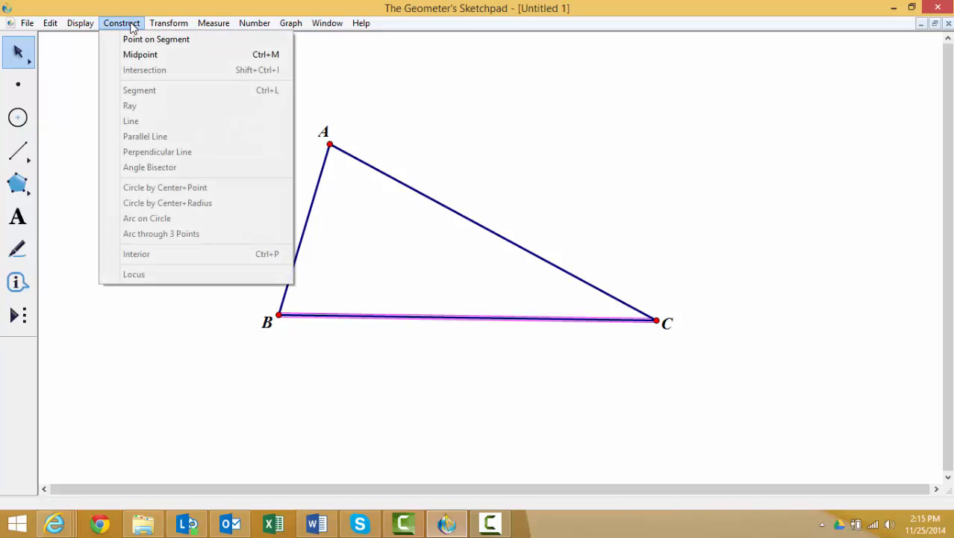
{"action": "left_click", "coordinate": [139, 54]}
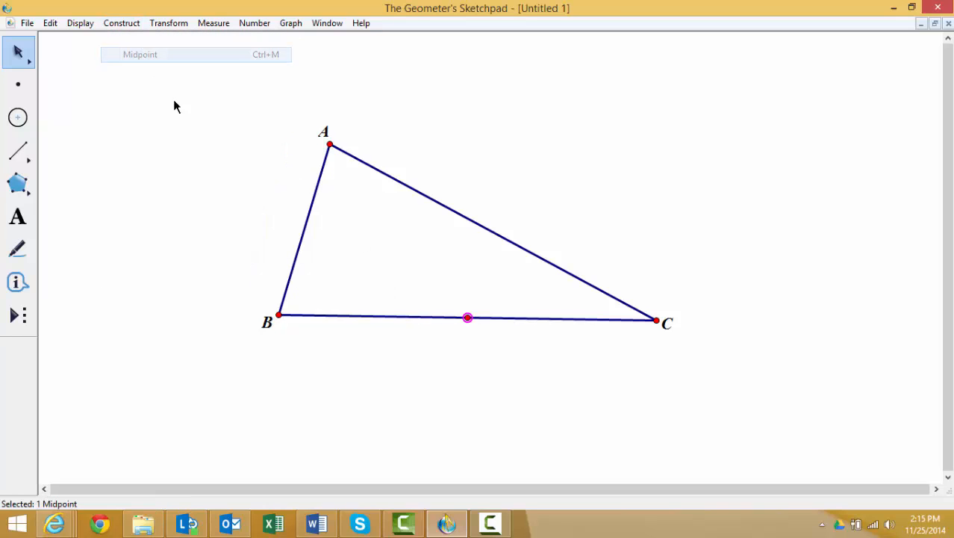
{"action": "right_click", "coordinate": [469, 319]}
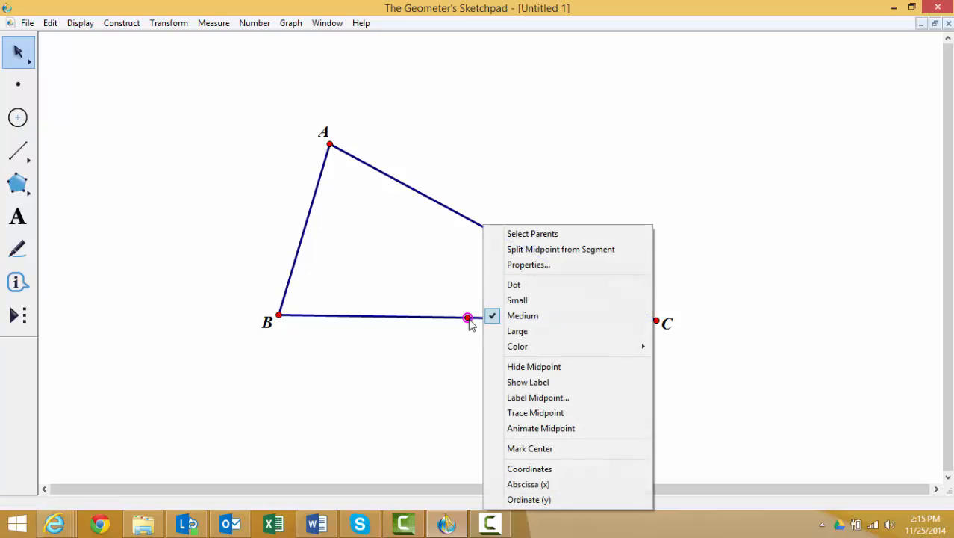
{"action": "left_click", "coordinate": [523, 398]}
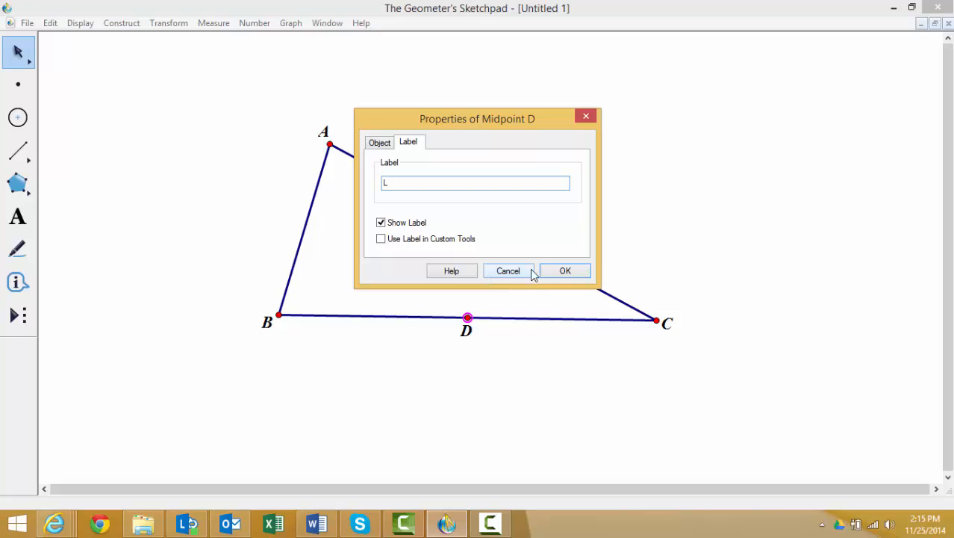
{"action": "left_click", "coordinate": [579, 272]}
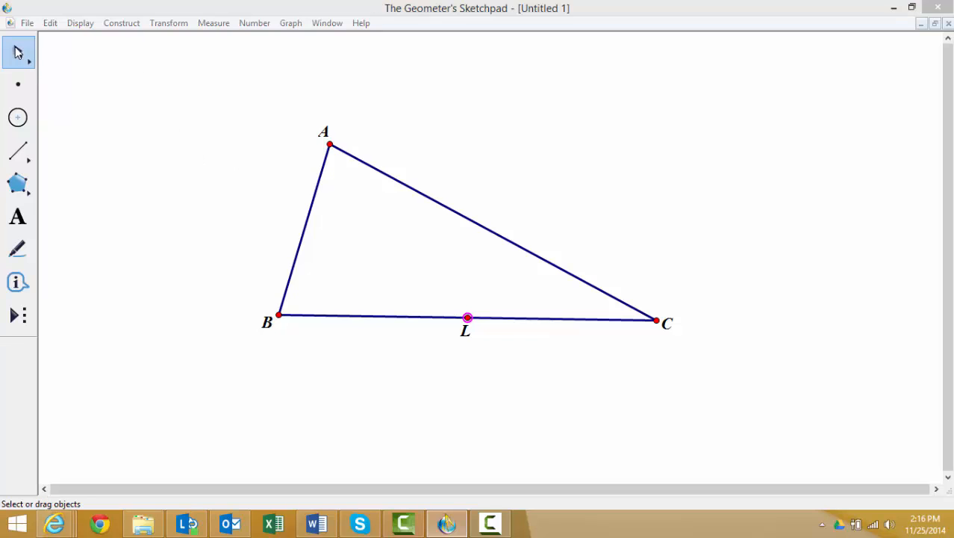
Construct the midpoint of side AC and label it M, with the label placed just outside the triangle.
{"action": "left_click", "coordinate": [462, 213]}
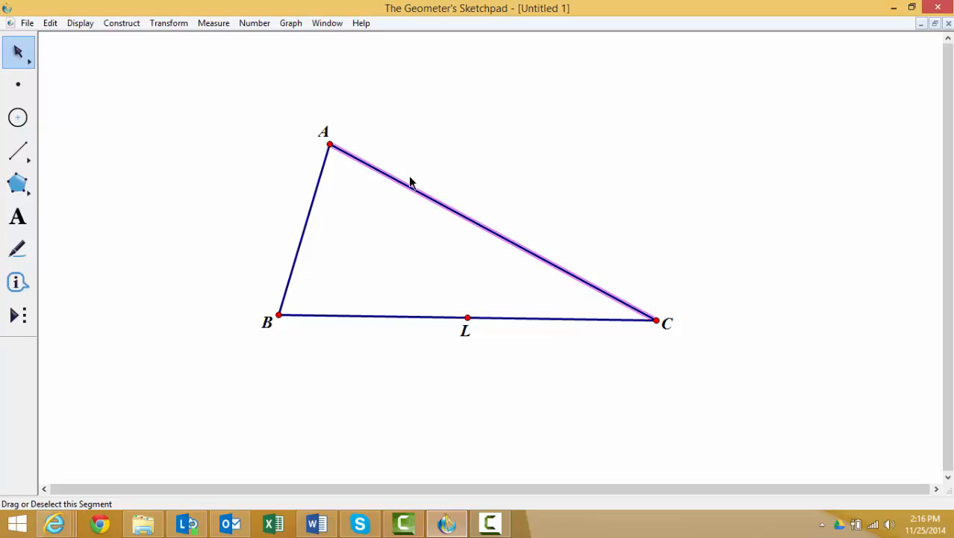
{"action": "left_click", "coordinate": [131, 26]}
{"action": "left_click", "coordinate": [147, 57]}
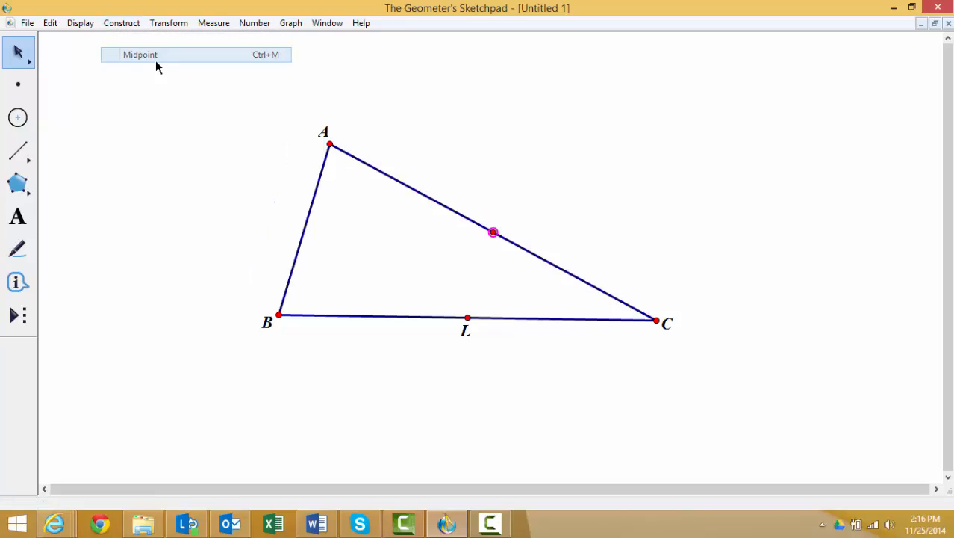
{"action": "right_click", "coordinate": [496, 232]}
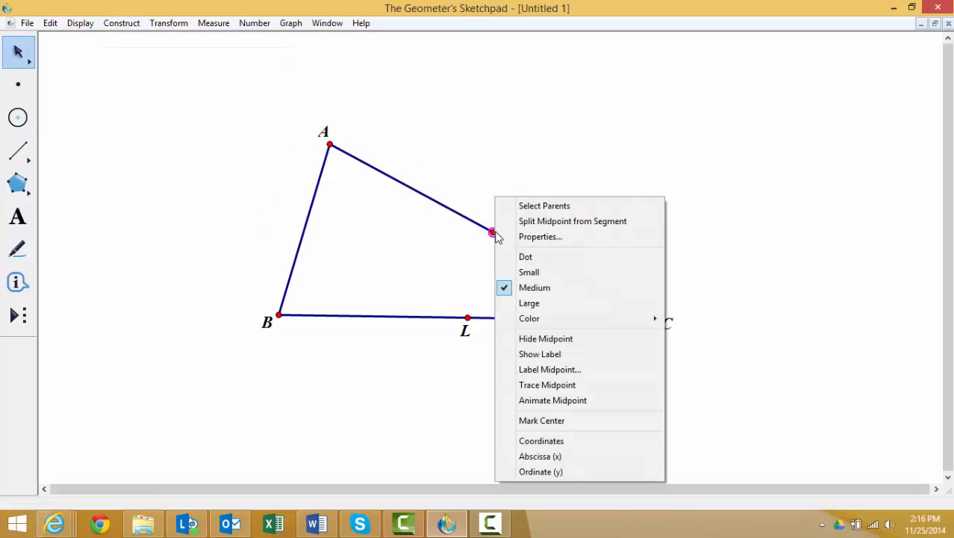
{"action": "left_click", "coordinate": [535, 371]}
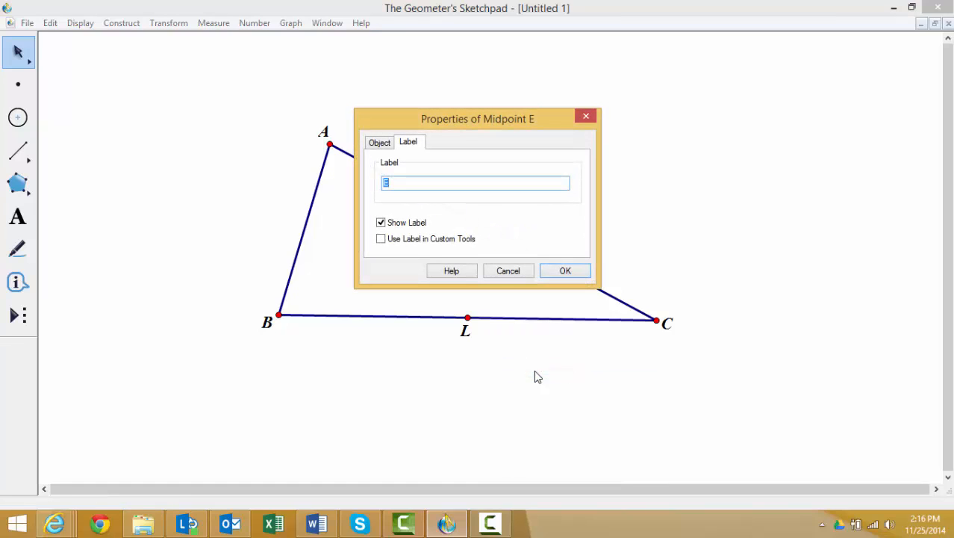
{"action": "type", "text": "M"}
{"action": "left_click", "coordinate": [566, 271]}
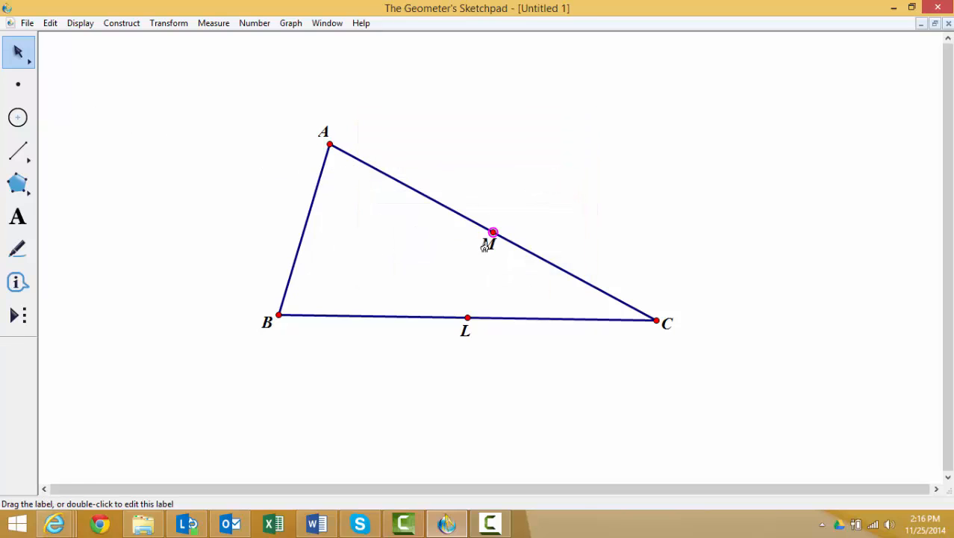
{"action": "left_click_drag", "start_coordinate": [492, 247], "coordinate": [530, 228]}
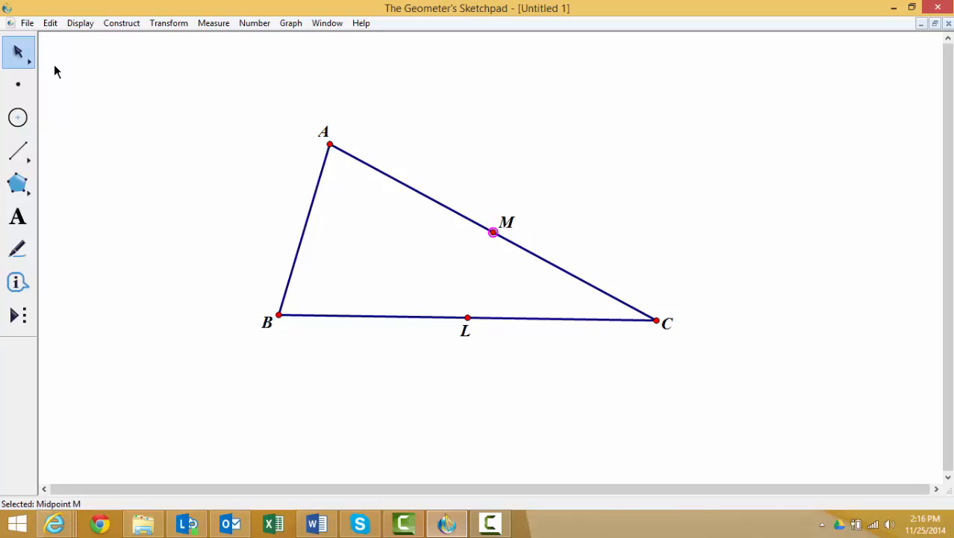
Construct the midpoint of side AB and label it N, with the label placed just outside the triangle.
{"action": "left_click", "coordinate": [315, 207]}
{"action": "left_click", "coordinate": [132, 23]}
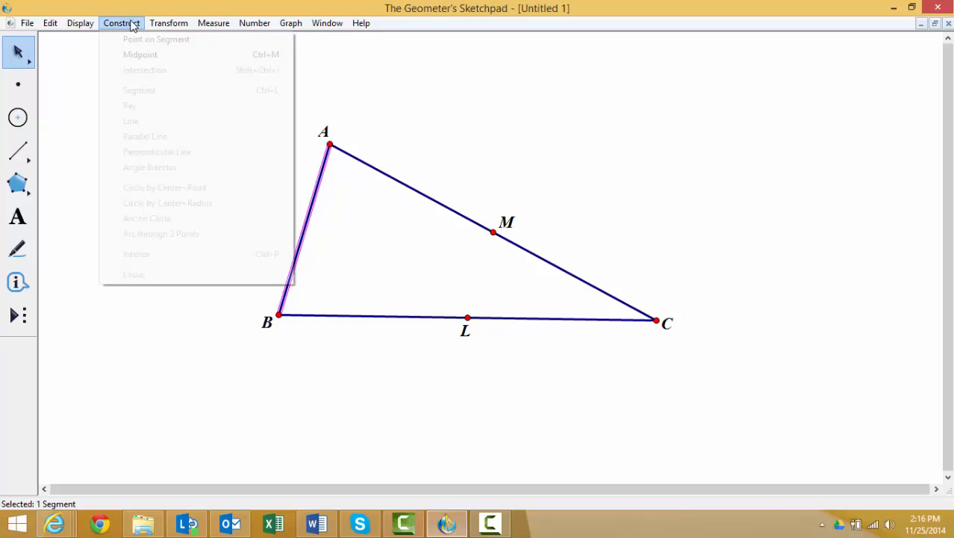
{"action": "left_click", "coordinate": [138, 55]}
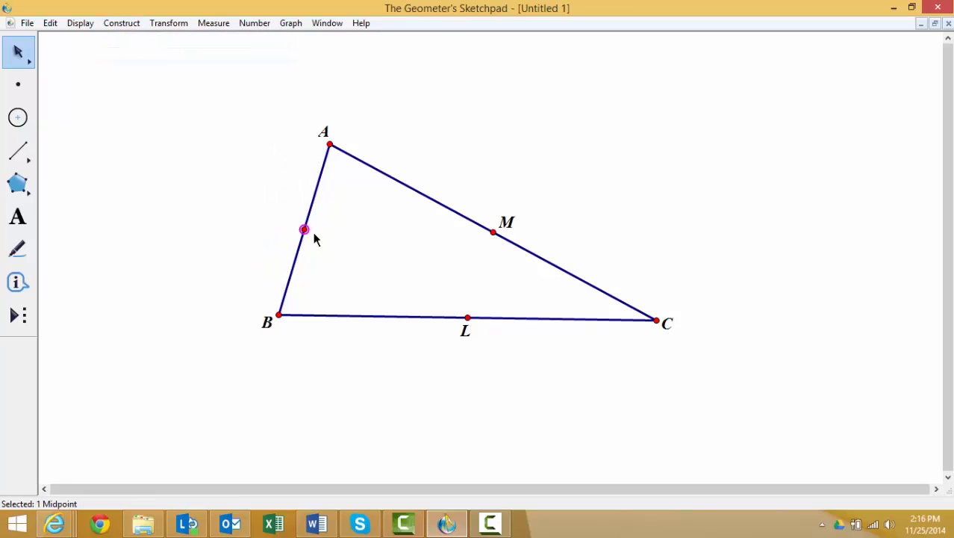
{"action": "right_click", "coordinate": [306, 229]}
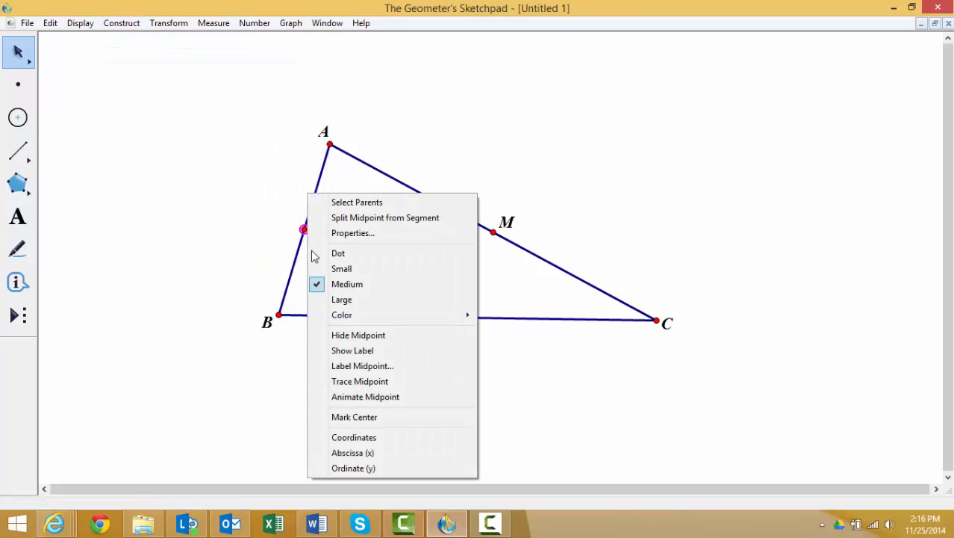
{"action": "left_click", "coordinate": [346, 366]}
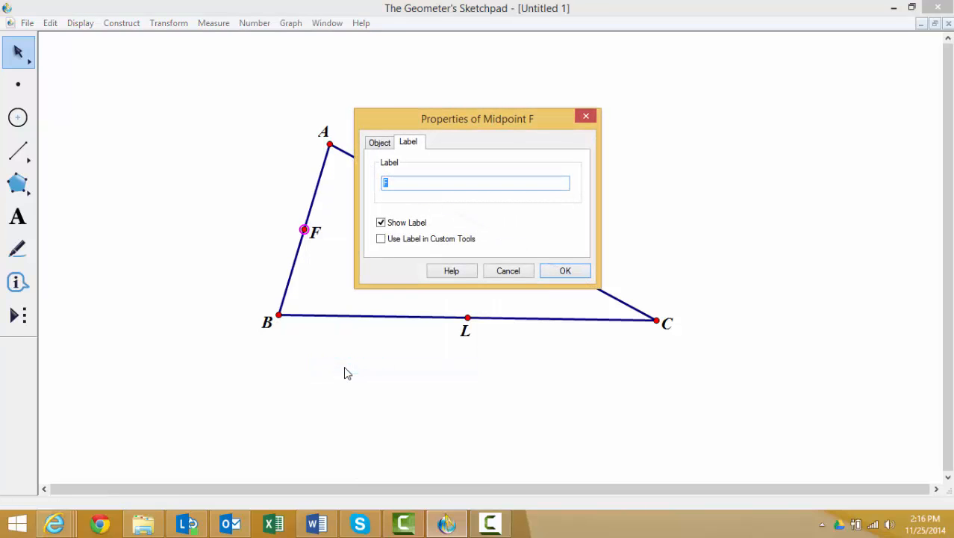
{"action": "left_click", "coordinate": [571, 271]}
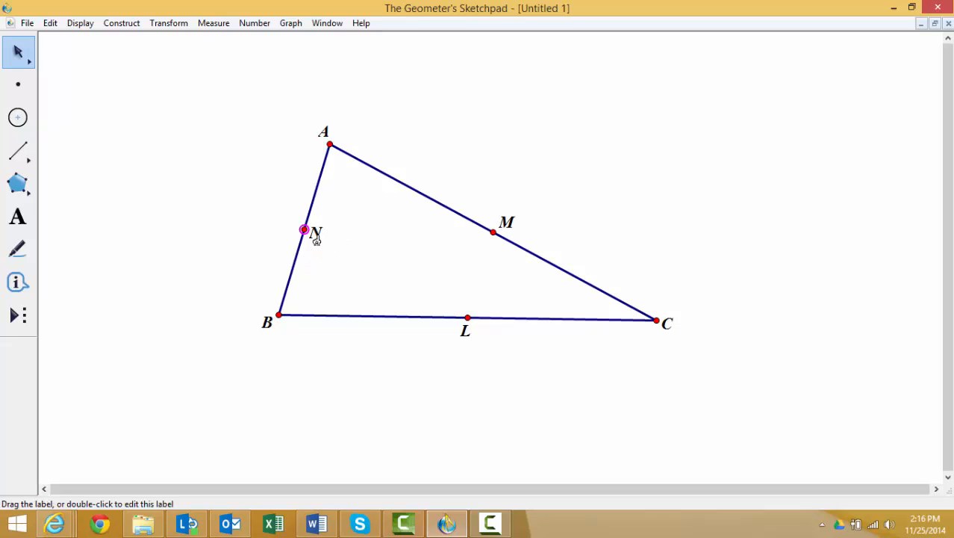
{"action": "left_click_drag", "start_coordinate": [313, 238], "coordinate": [278, 232]}
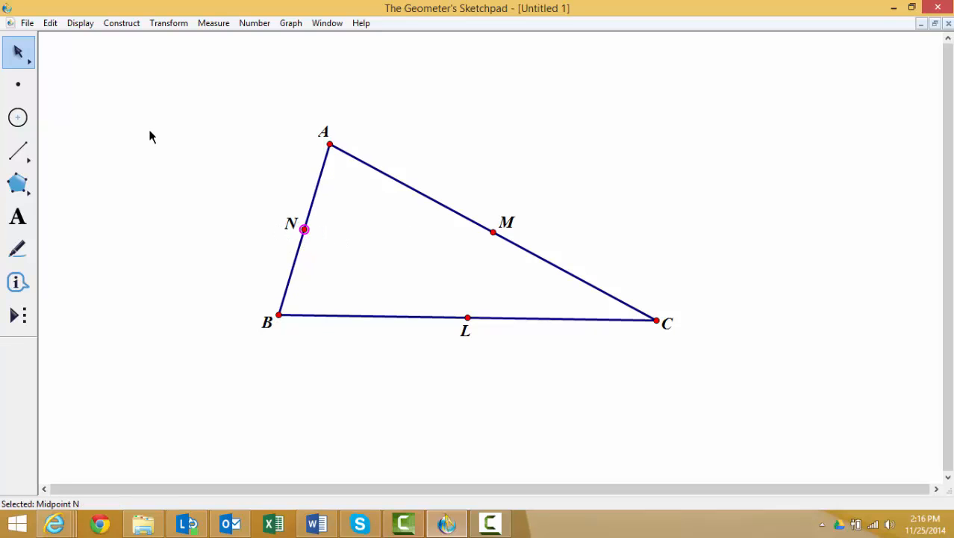
Draw segments joining midpoint L to M and midpoint M to N inside triangle ABC.
{"action": "left_click", "coordinate": [82, 108]}
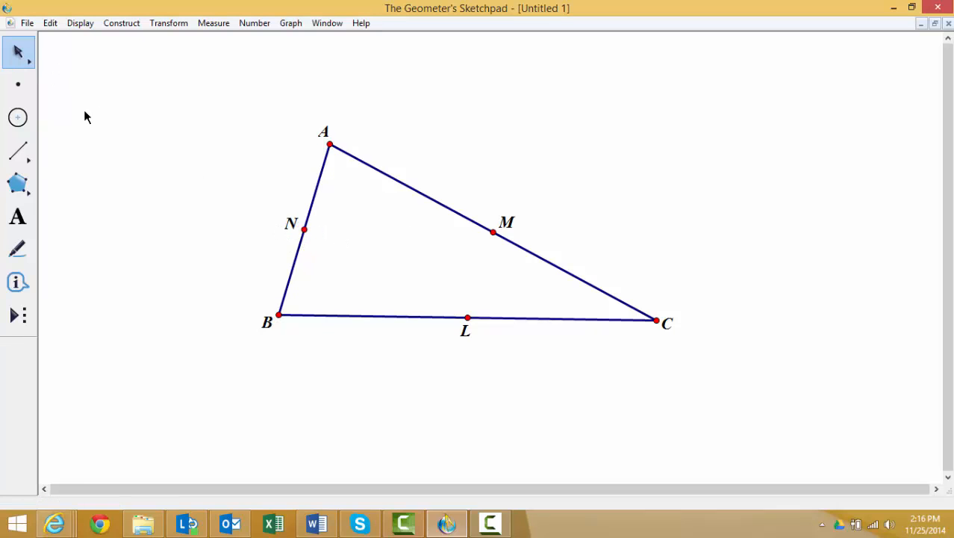
{"action": "left_click", "coordinate": [21, 155]}
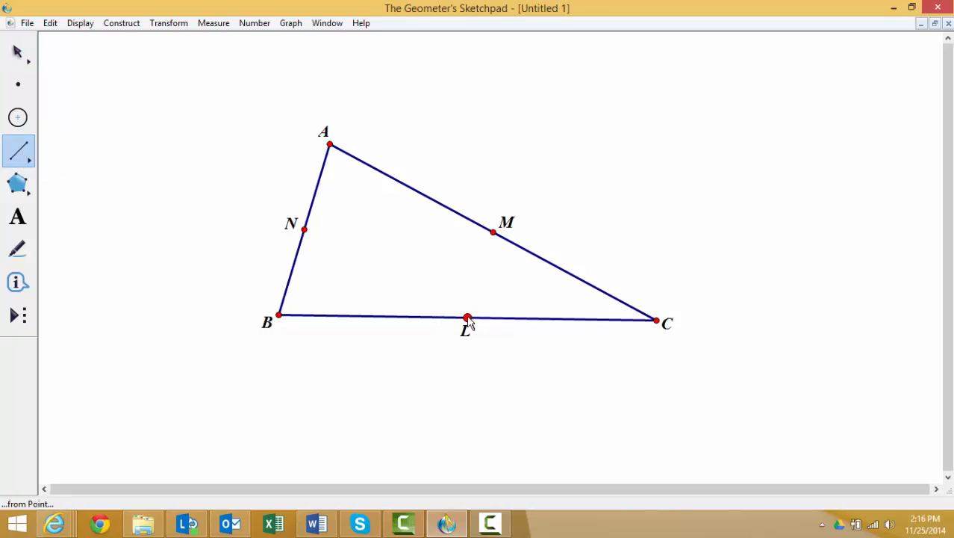
{"action": "left_click_drag", "start_coordinate": [467, 318], "coordinate": [493, 232]}
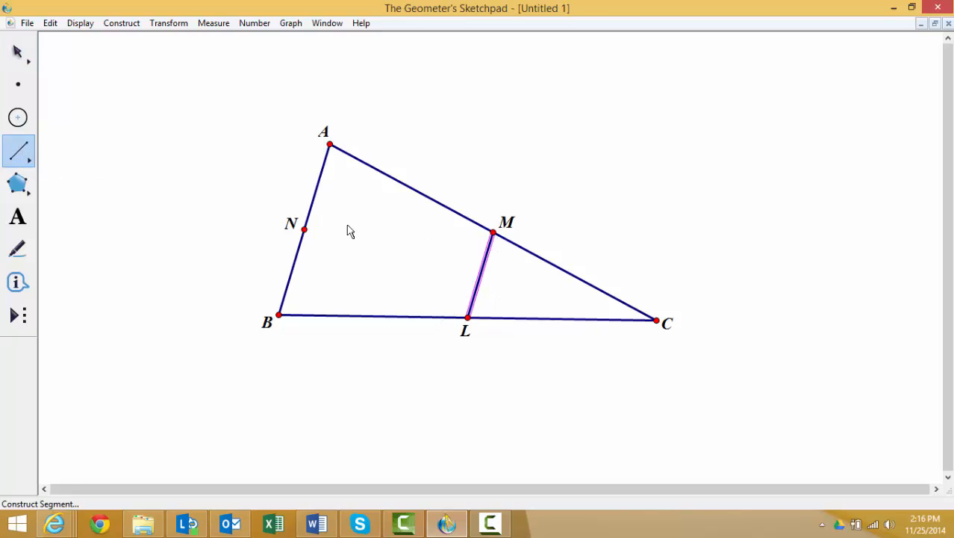
{"action": "left_click", "coordinate": [22, 150]}
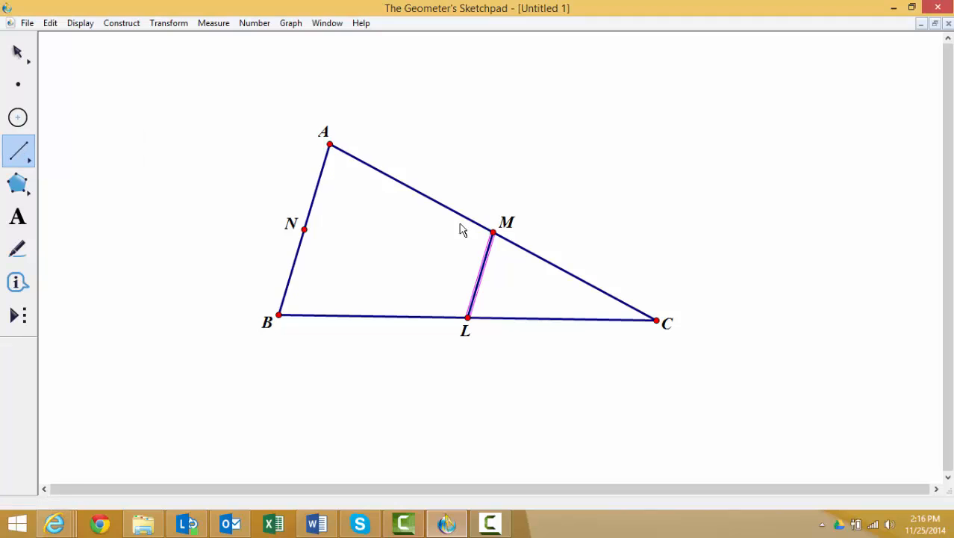
{"action": "left_click_drag", "start_coordinate": [493, 233], "coordinate": [311, 234]}
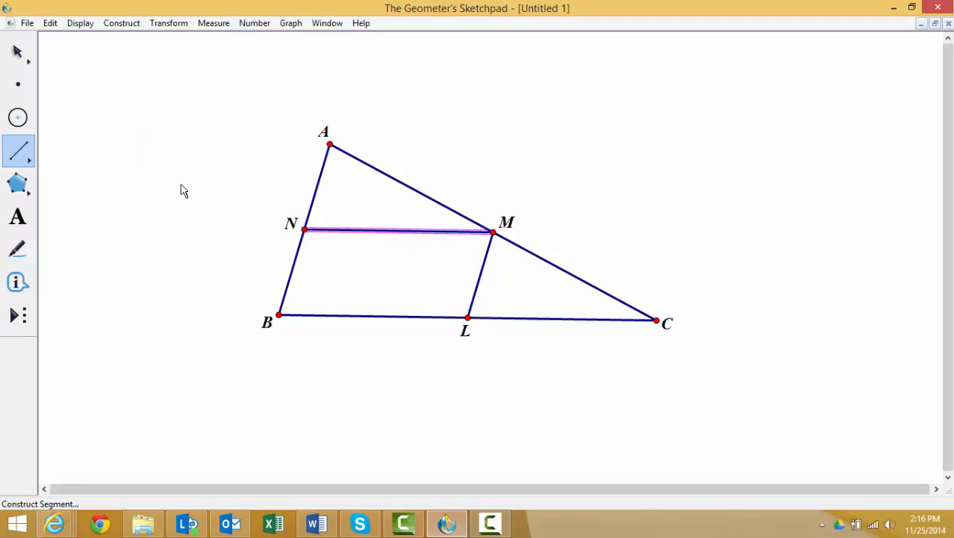
{"action": "left_click", "coordinate": [18, 52]}
{"action": "left_click", "coordinate": [104, 81]}
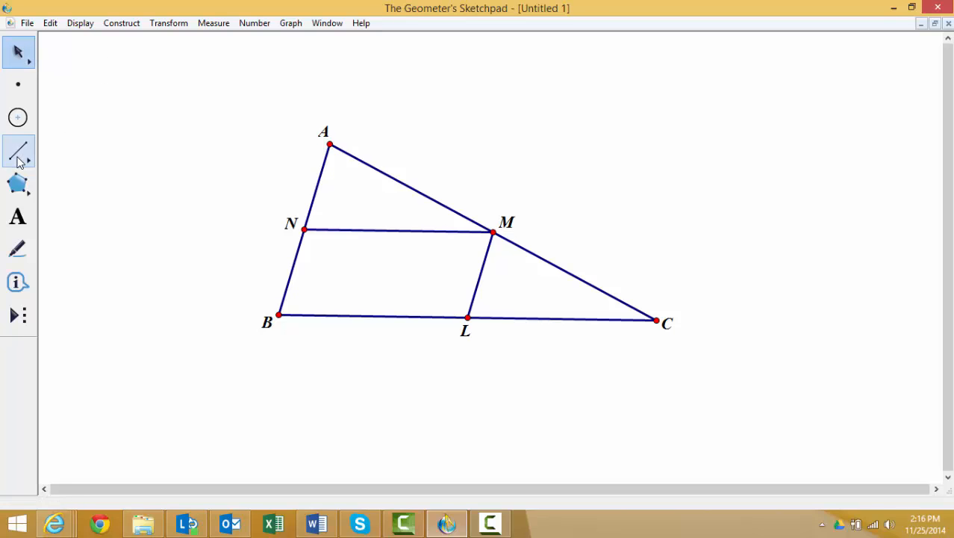
Close the inner triangle with a segment from midpoint N to midpoint L.
{"action": "left_click", "coordinate": [19, 151]}
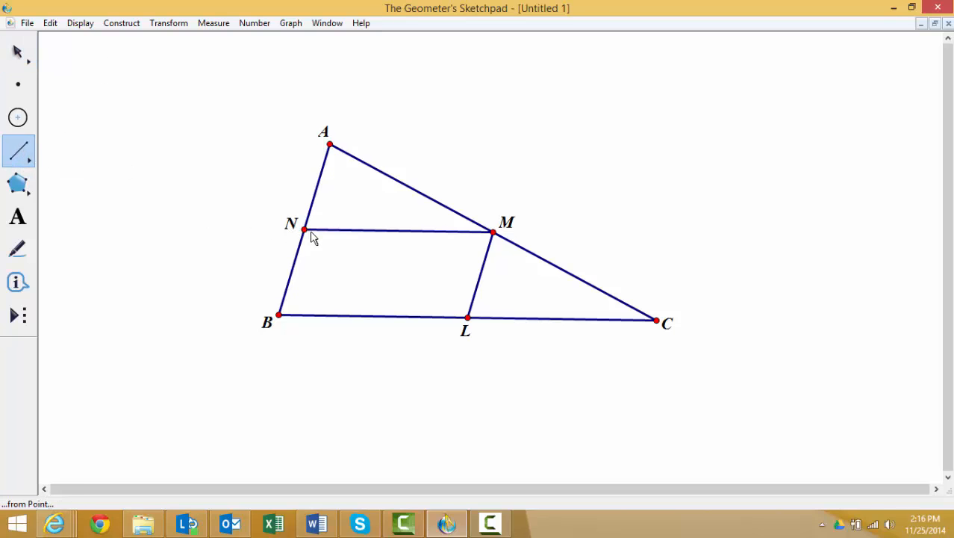
{"action": "left_click_drag", "start_coordinate": [306, 231], "coordinate": [467, 318]}
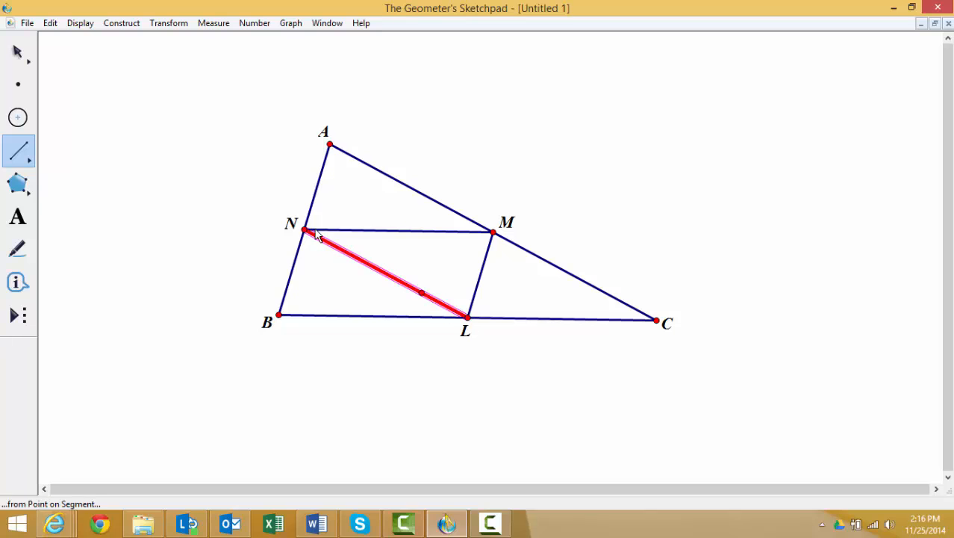
{"action": "left_click", "coordinate": [18, 53]}
{"action": "left_click", "coordinate": [99, 78]}
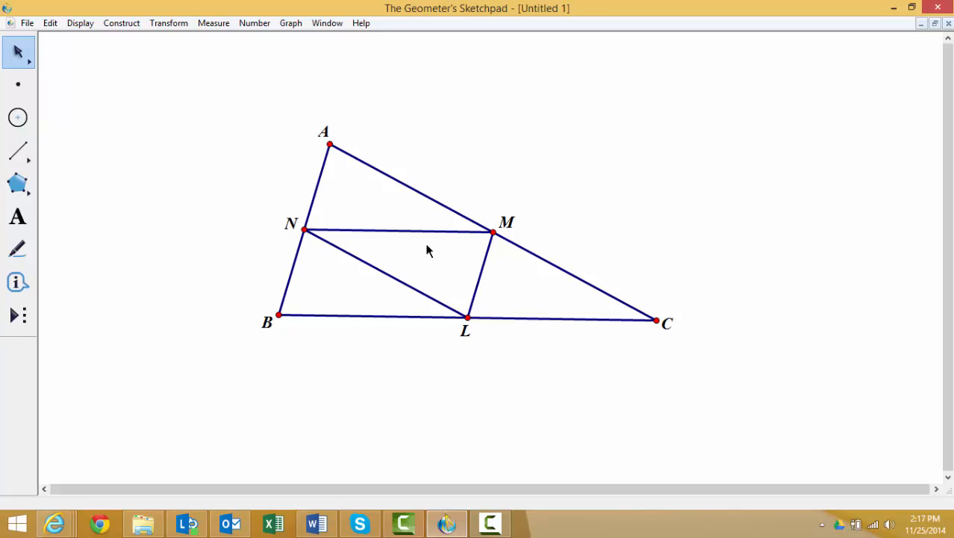
Construct the midpoint of segment LM and a perpendicular line to LM through that midpoint.
{"action": "left_click", "coordinate": [488, 270]}
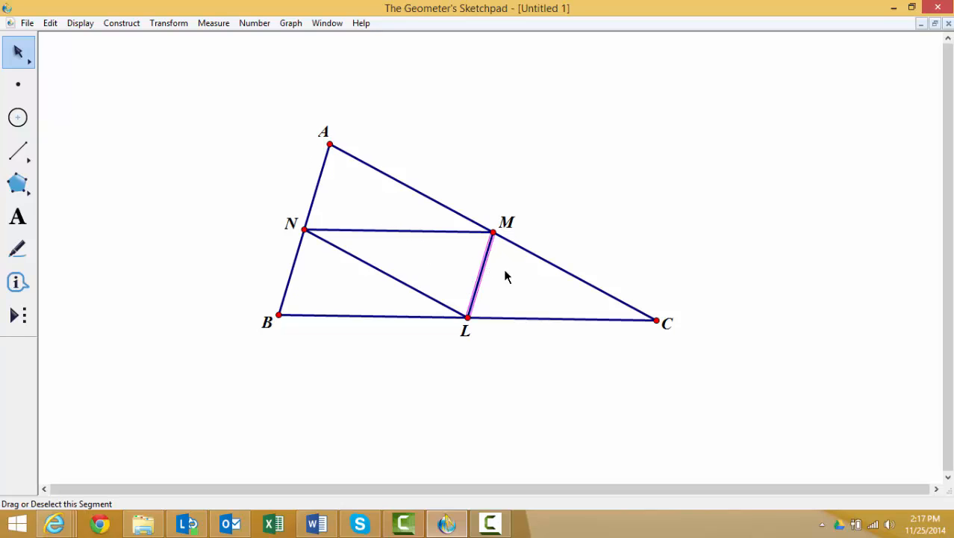
{"action": "left_click", "coordinate": [121, 24]}
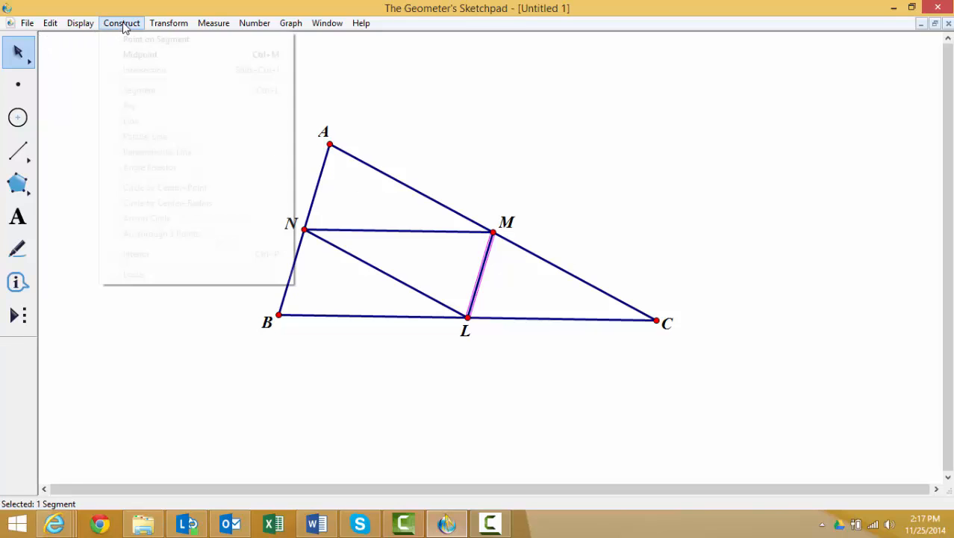
{"action": "left_click", "coordinate": [141, 57]}
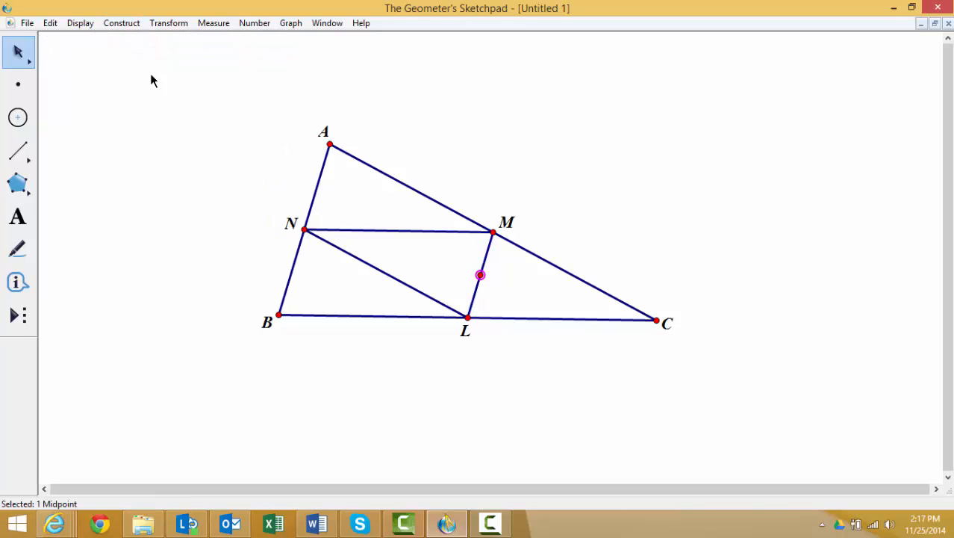
{"action": "left_click", "coordinate": [488, 252]}
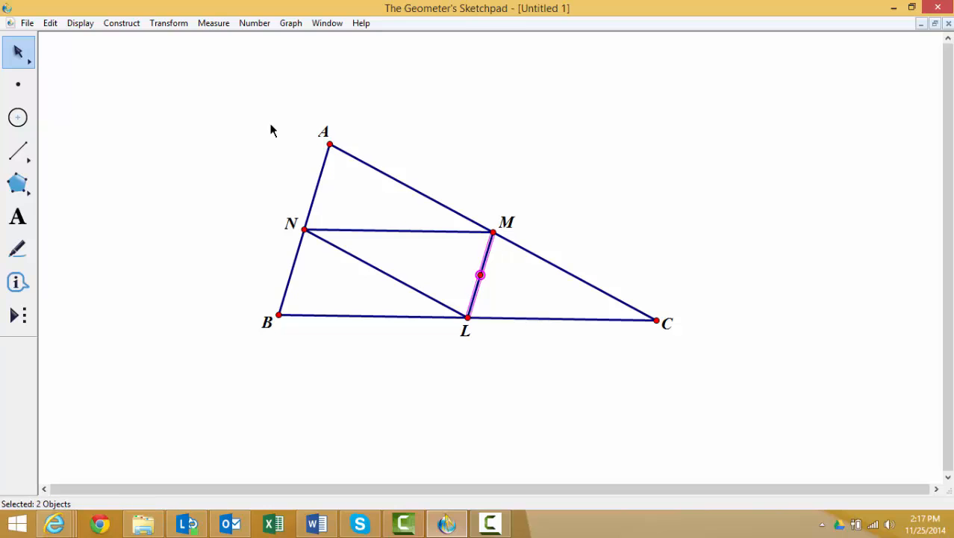
{"action": "left_click", "coordinate": [121, 23]}
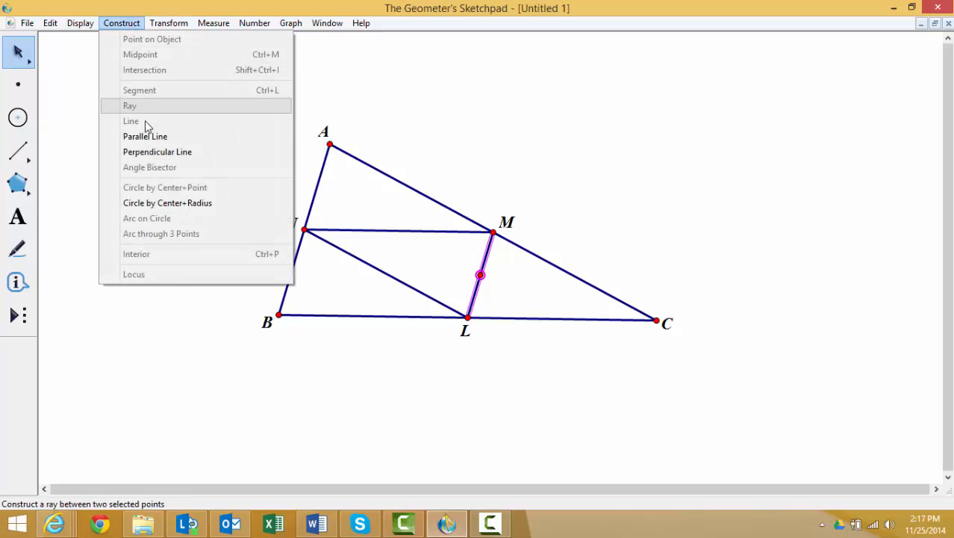
{"action": "left_click", "coordinate": [150, 153]}
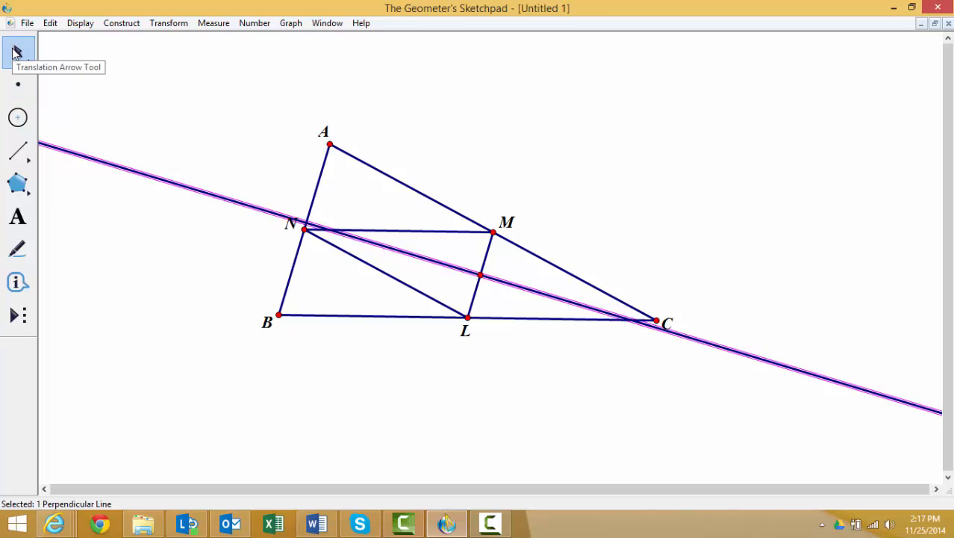
Format the perpendicular bisector of LM as a dotted line in bright green.
{"action": "left_click", "coordinate": [114, 159]}
{"action": "left_click", "coordinate": [124, 170]}
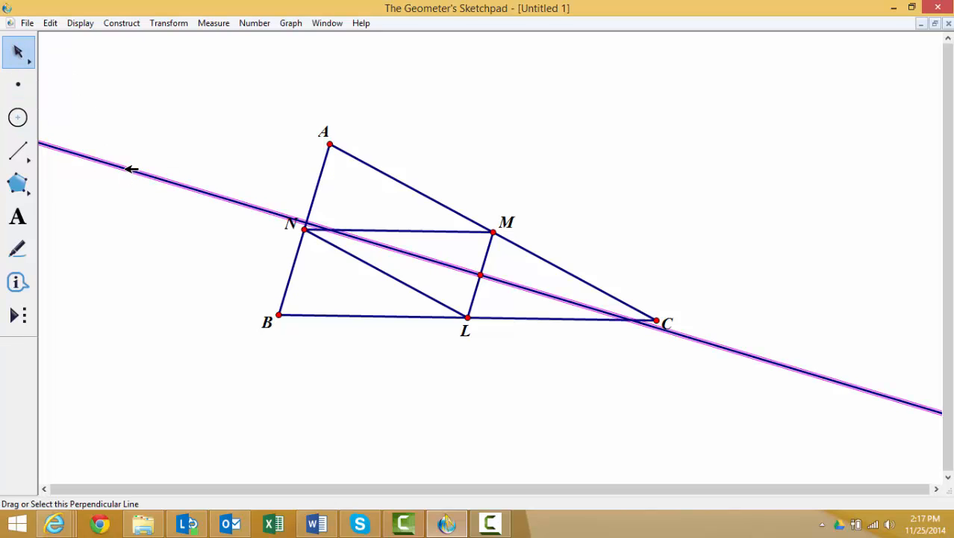
{"action": "right_click", "coordinate": [125, 171]}
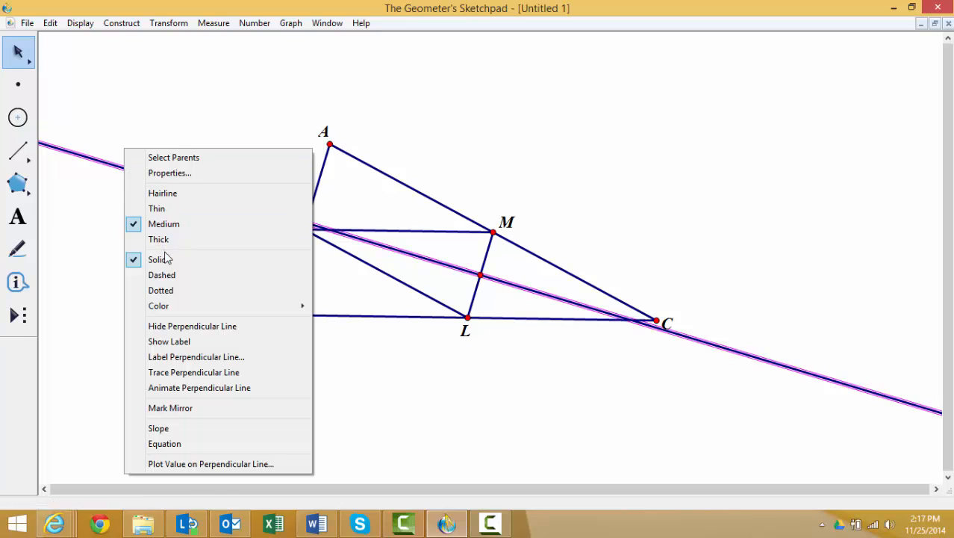
{"action": "left_click", "coordinate": [171, 295]}
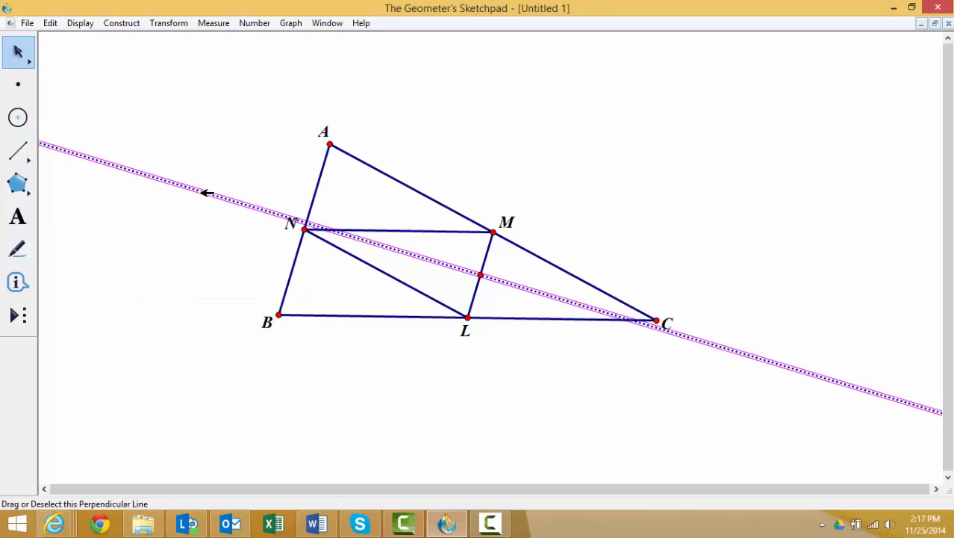
{"action": "right_click", "coordinate": [202, 188]}
{"action": "mouse_move", "coordinate": [241, 336]}
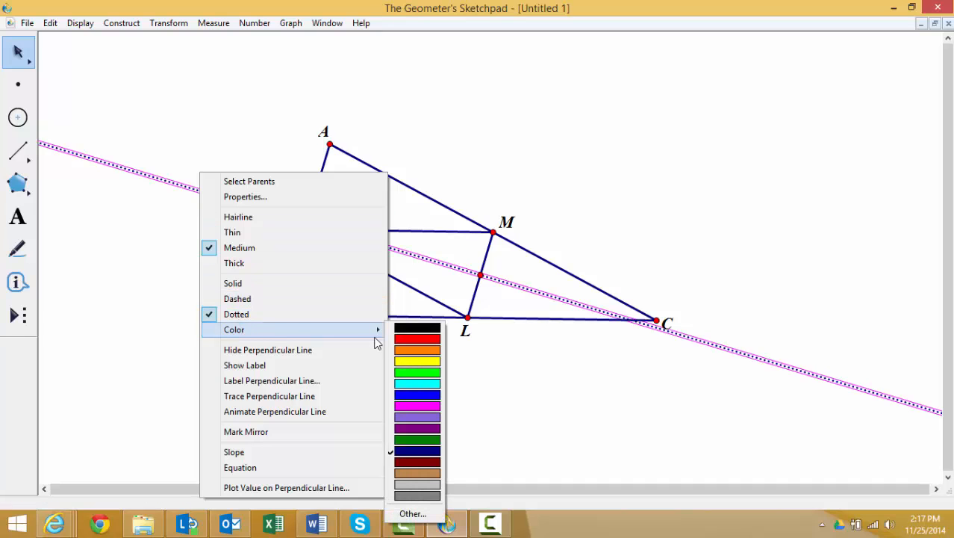
{"action": "left_click", "coordinate": [408, 374]}
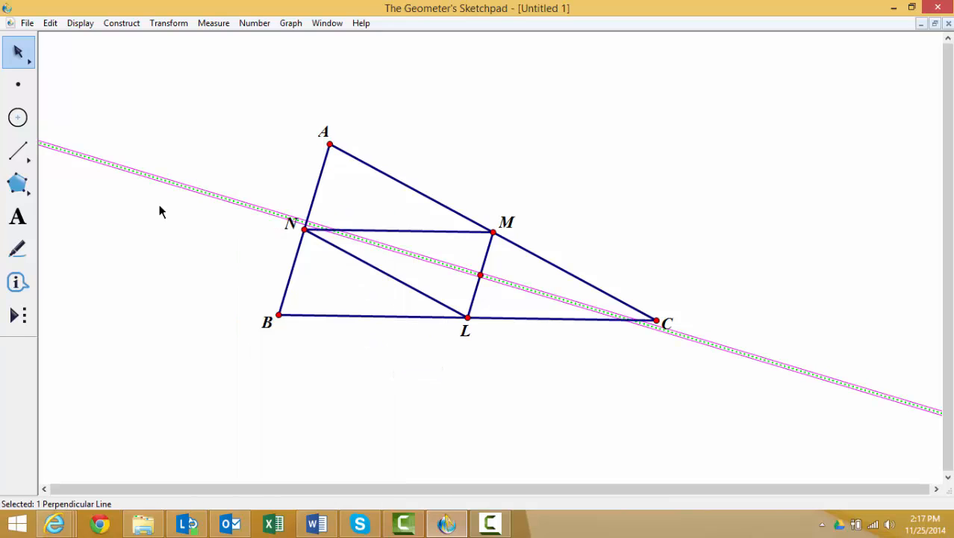
{"action": "left_click", "coordinate": [116, 76]}
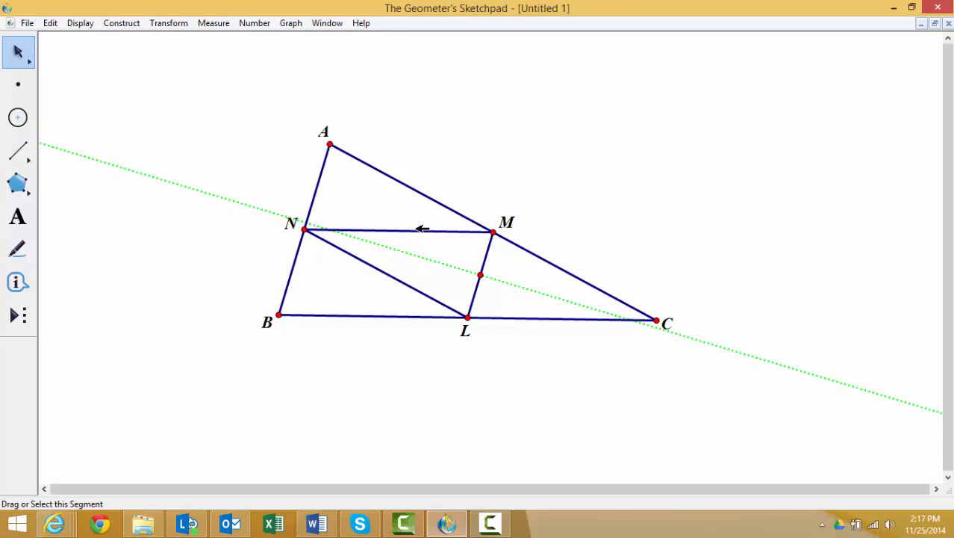
Construct the midpoint of segment MN and a perpendicular line to MN through that midpoint.
{"action": "left_click", "coordinate": [421, 231]}
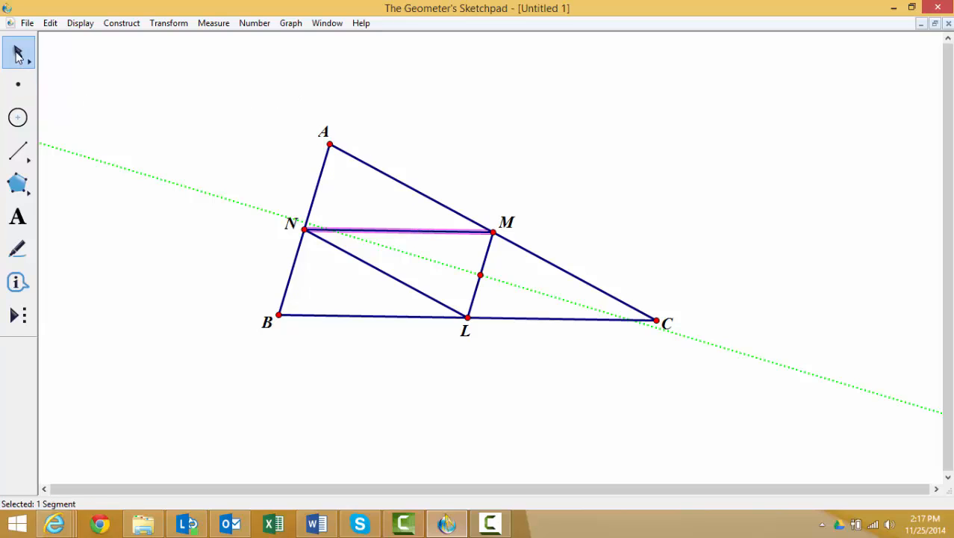
{"action": "left_click", "coordinate": [101, 97]}
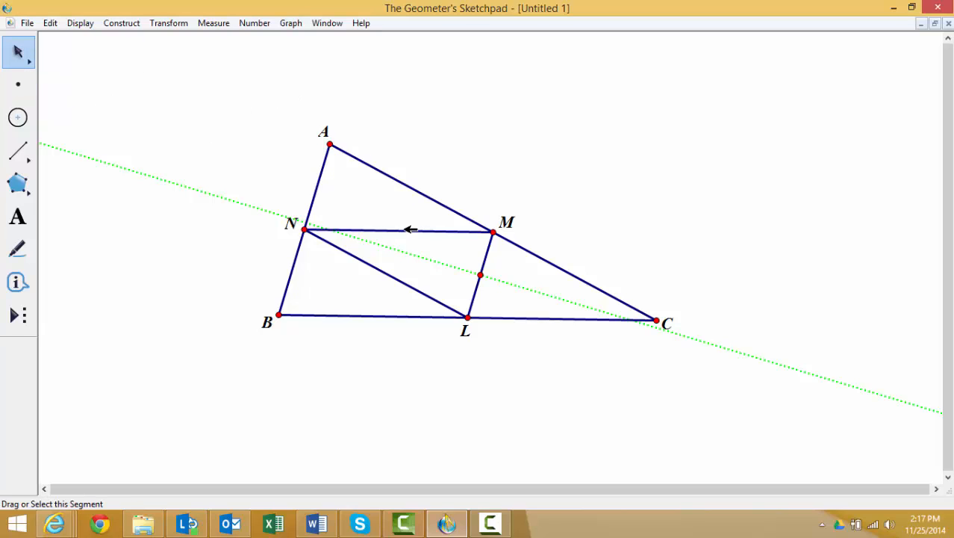
{"action": "left_click", "coordinate": [404, 230]}
{"action": "left_click", "coordinate": [121, 23]}
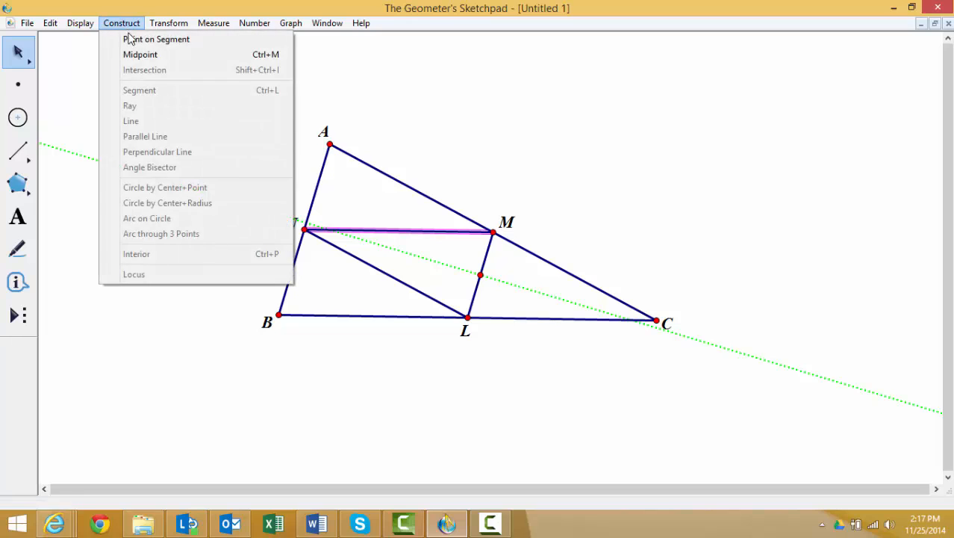
{"action": "left_click", "coordinate": [138, 57]}
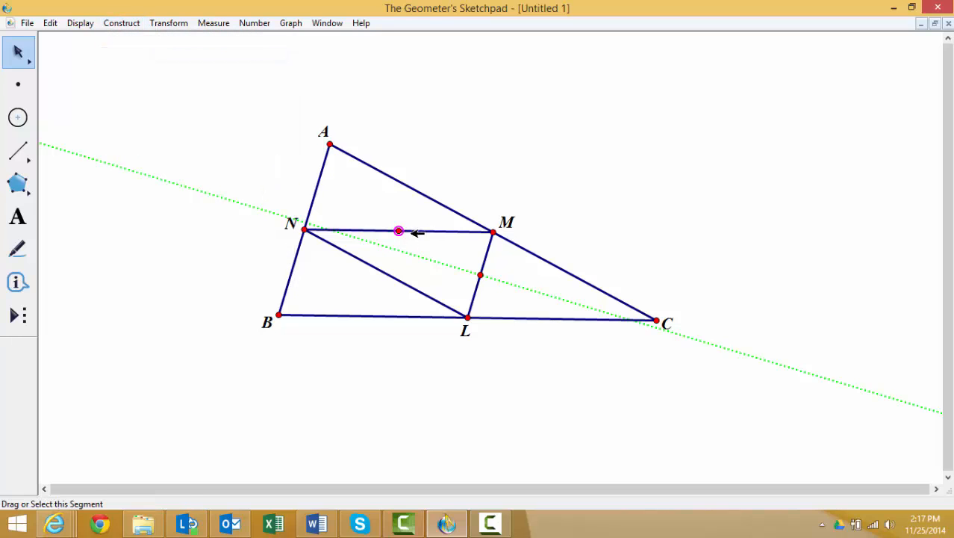
{"action": "left_click", "coordinate": [415, 231]}
{"action": "left_click", "coordinate": [121, 23]}
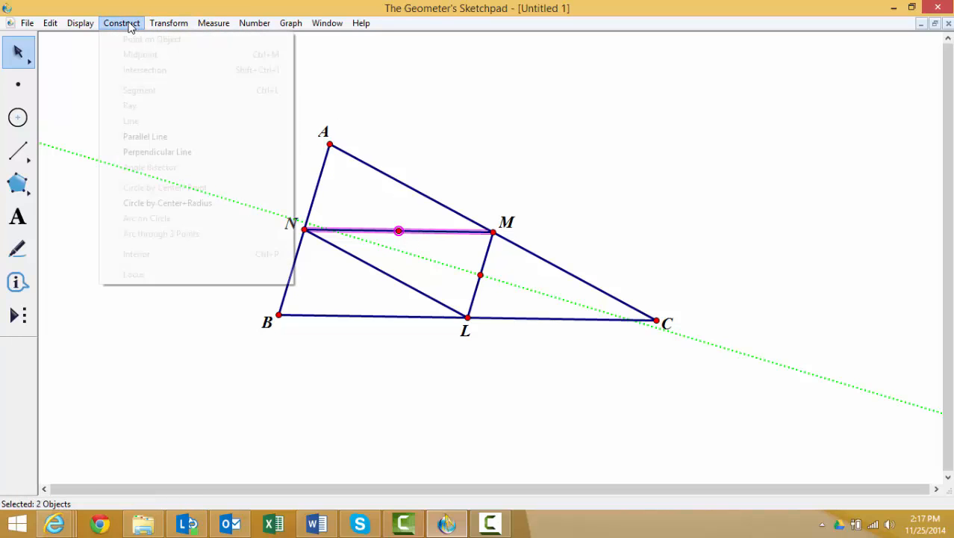
{"action": "left_click", "coordinate": [152, 152]}
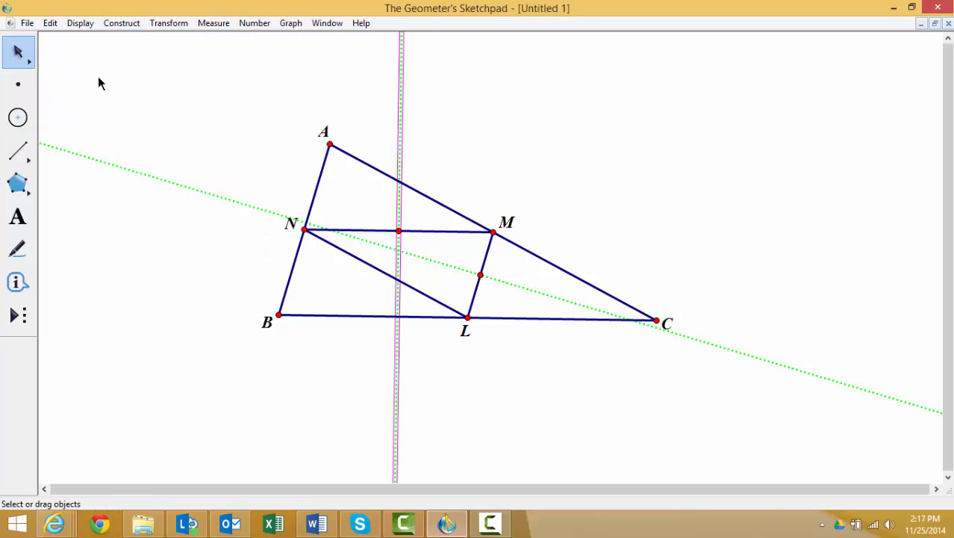
{"action": "left_click", "coordinate": [165, 138]}
Construct the midpoint of segment NL and a perpendicular line to NL through that midpoint.
{"action": "left_click", "coordinate": [357, 257]}
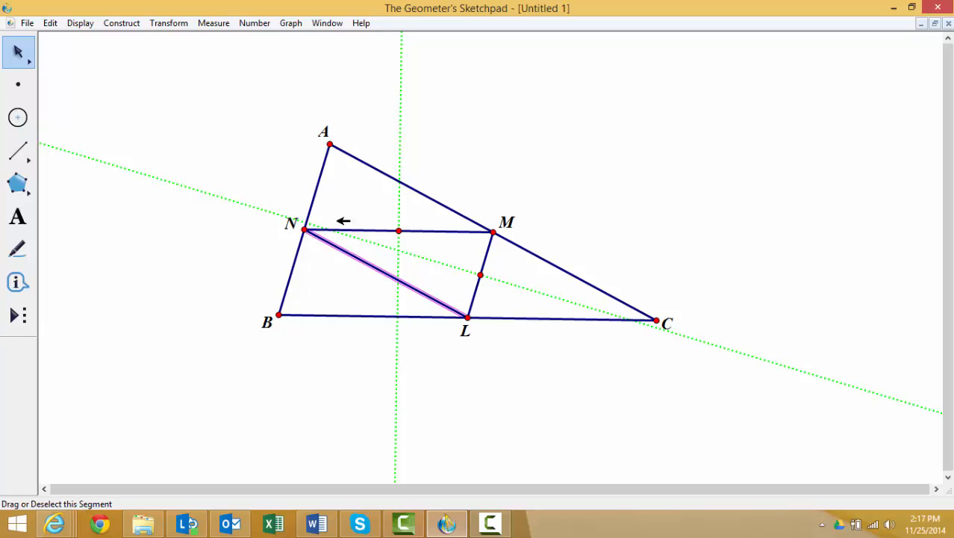
{"action": "left_click", "coordinate": [134, 26]}
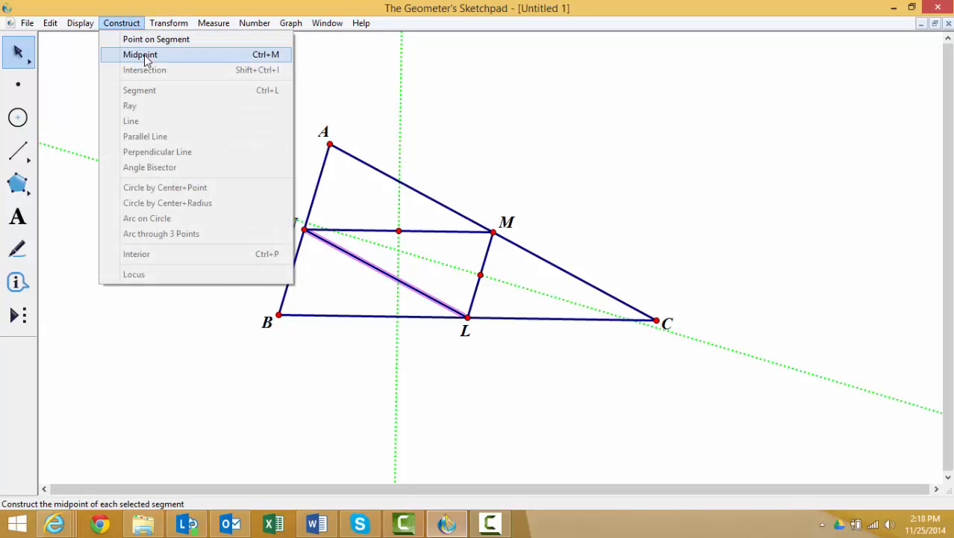
{"action": "left_click", "coordinate": [143, 55]}
{"action": "left_click", "coordinate": [336, 247]}
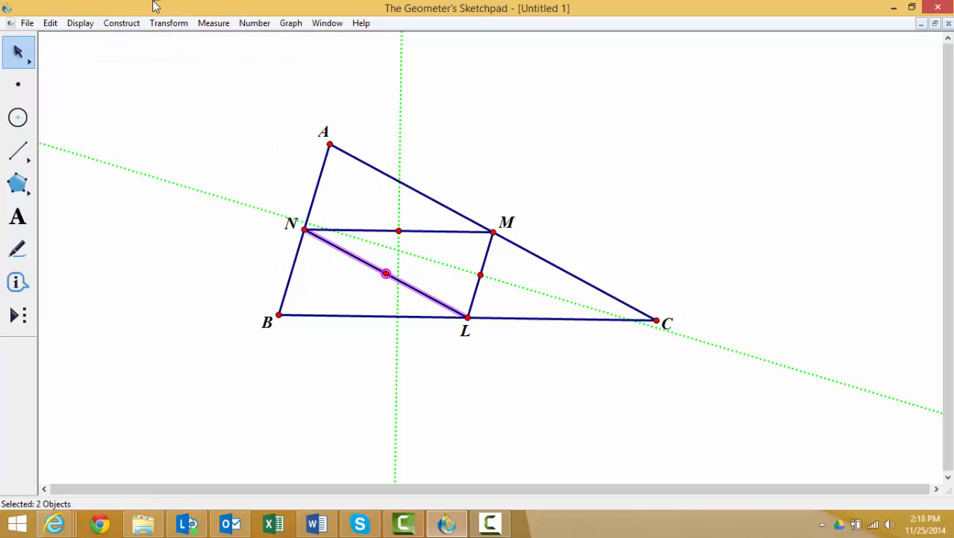
{"action": "left_click", "coordinate": [133, 23]}
{"action": "left_click", "coordinate": [168, 151]}
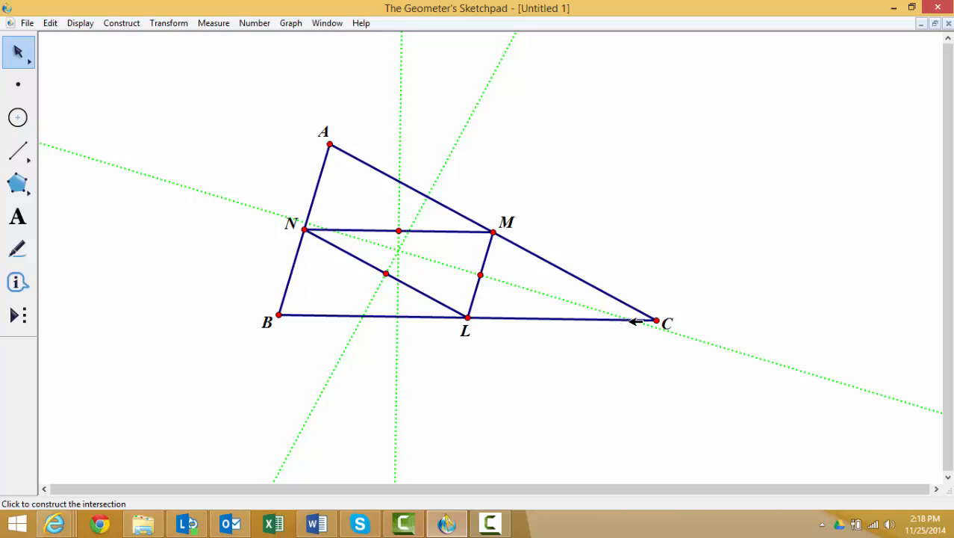
Move vertex C slightly toward B and construct the intersection point of the perpendicular bisectors of NL and MN.
{"action": "left_click_drag", "start_coordinate": [659, 321], "coordinate": [618, 327]}
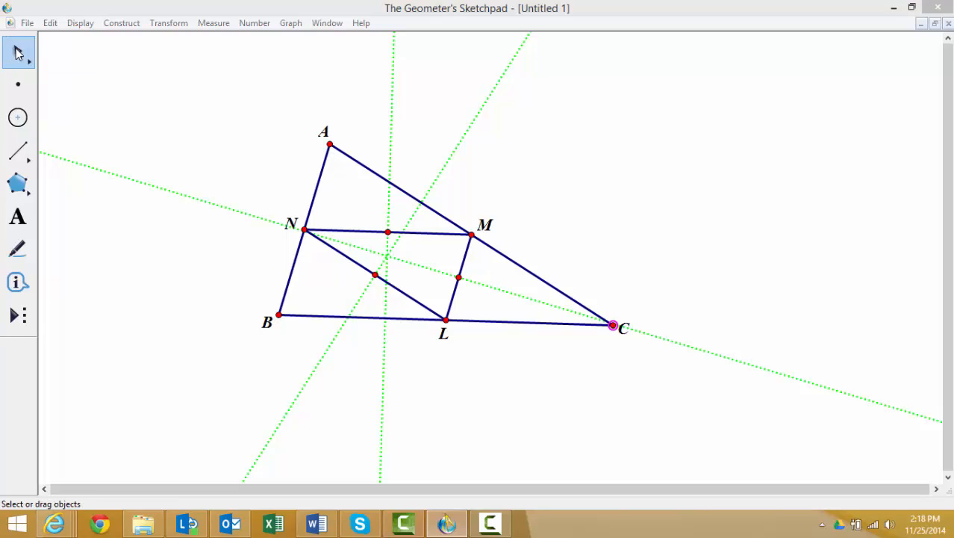
{"action": "left_click", "coordinate": [104, 77]}
{"action": "left_click", "coordinate": [486, 109]}
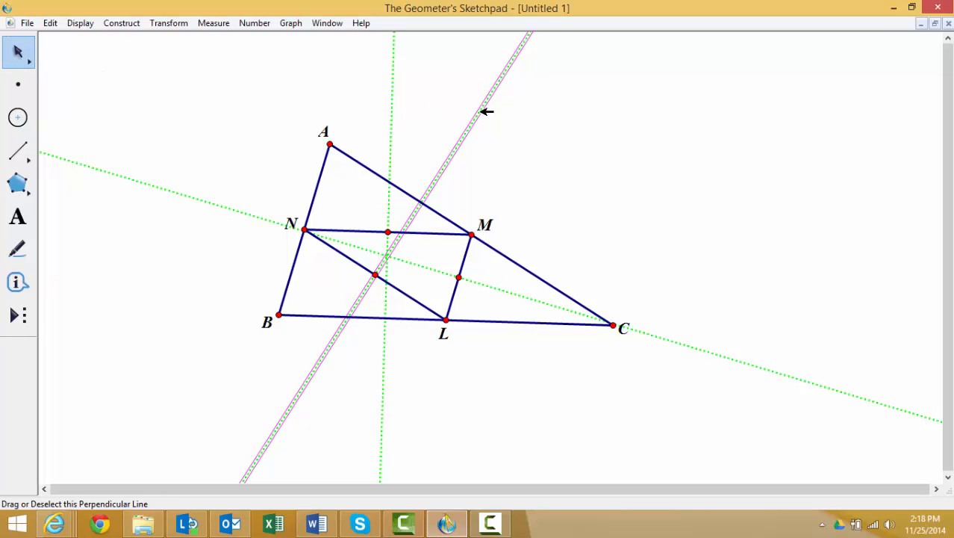
{"action": "left_click", "coordinate": [392, 98]}
{"action": "left_click", "coordinate": [119, 24]}
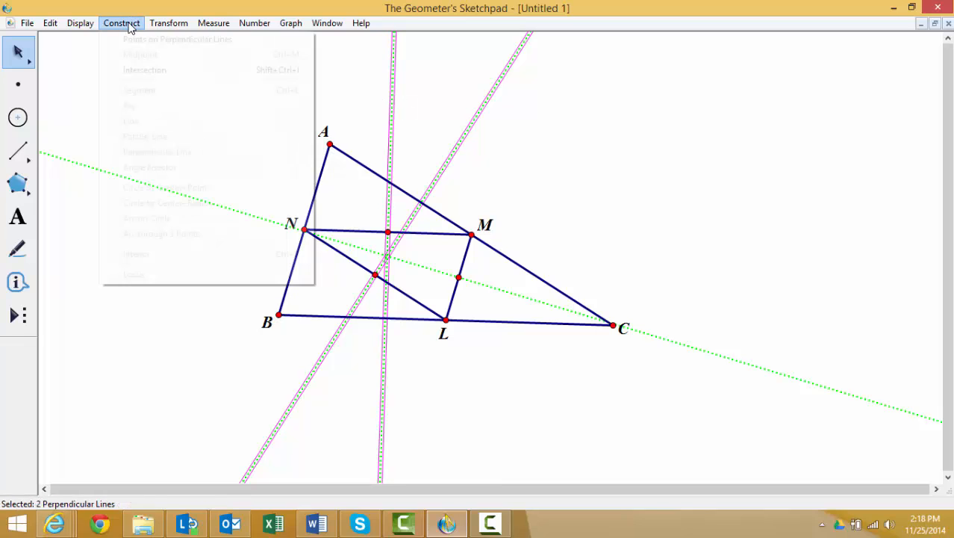
{"action": "left_click", "coordinate": [145, 70]}
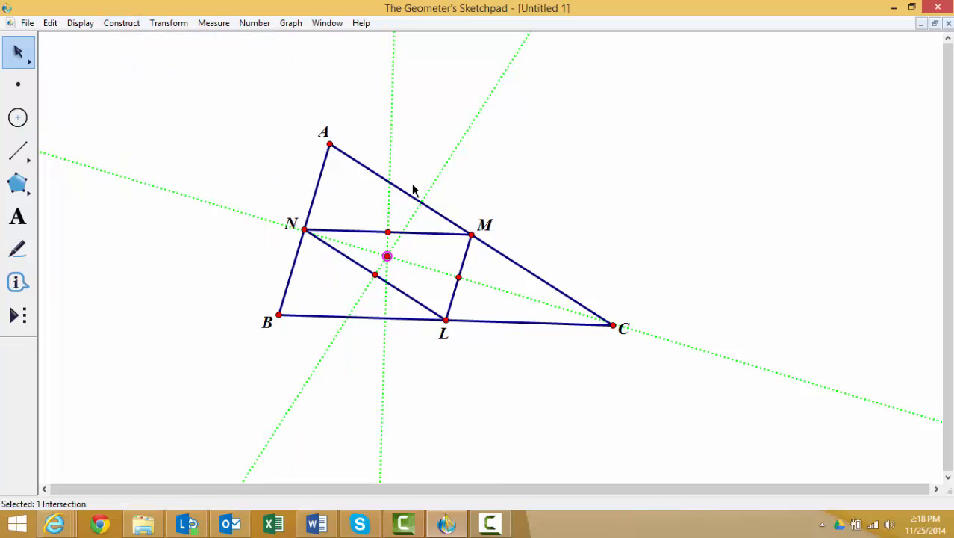
Label the intersection point of the medial triangle's perpendicular bisectors as U.
{"action": "right_click", "coordinate": [388, 256]}
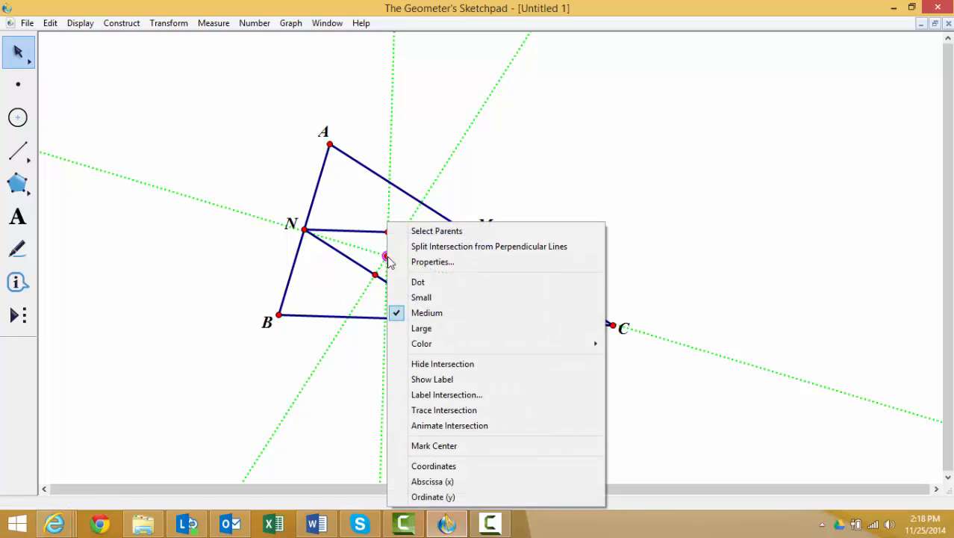
{"action": "left_click", "coordinate": [445, 395]}
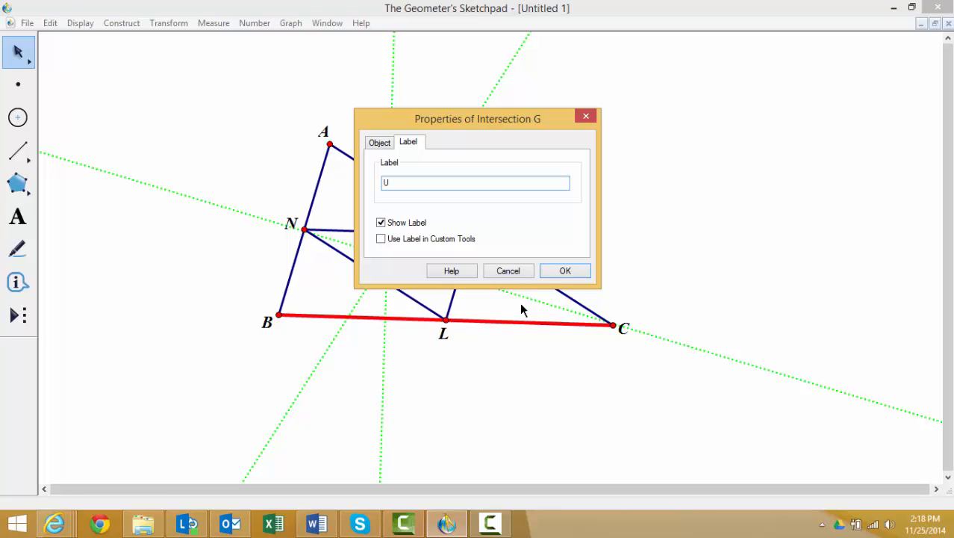
{"action": "type", "text": "U"}
{"action": "left_click", "coordinate": [565, 272]}
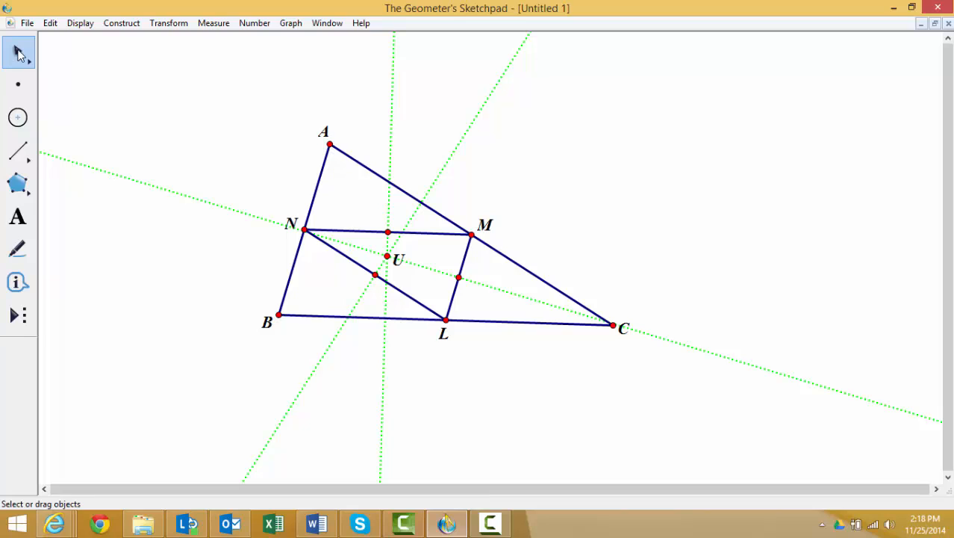
Construct a circle centered at U through point M and give it a solid outline.
{"action": "left_click", "coordinate": [388, 256]}
{"action": "left_click", "coordinate": [476, 236]}
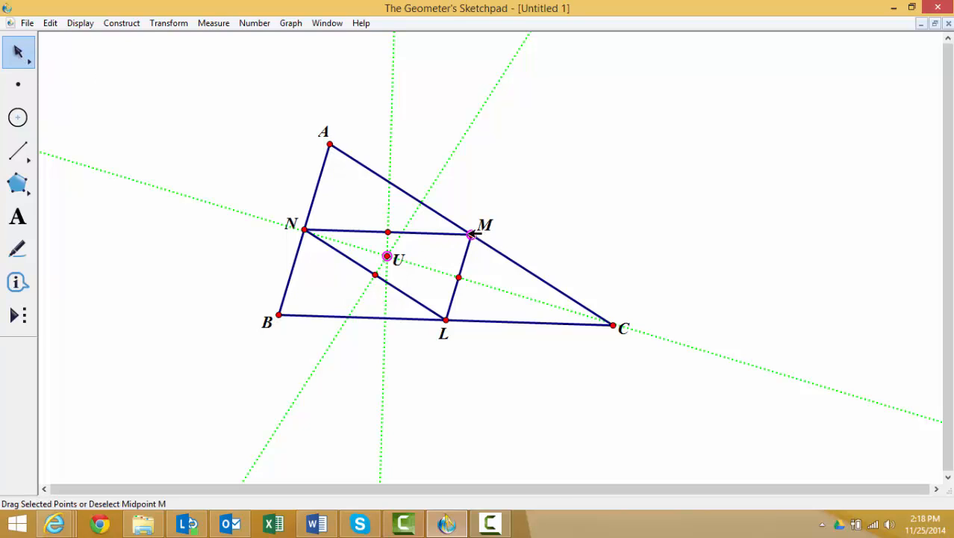
{"action": "left_click", "coordinate": [123, 23]}
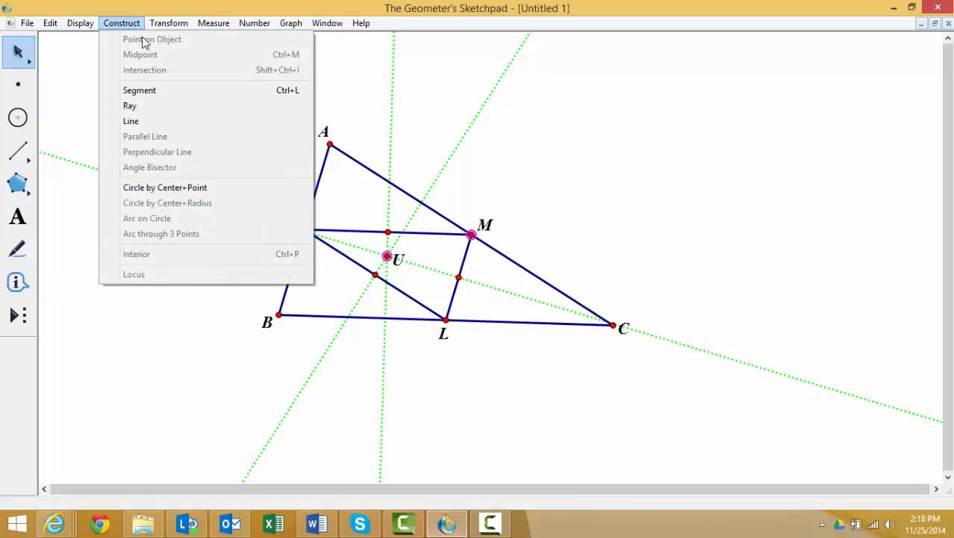
{"action": "left_click", "coordinate": [200, 188]}
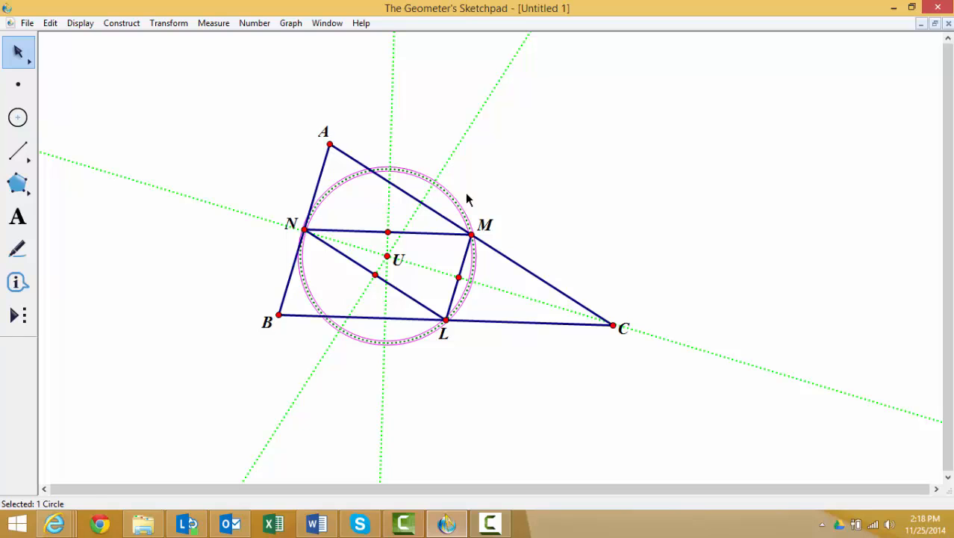
{"action": "right_click", "coordinate": [465, 211]}
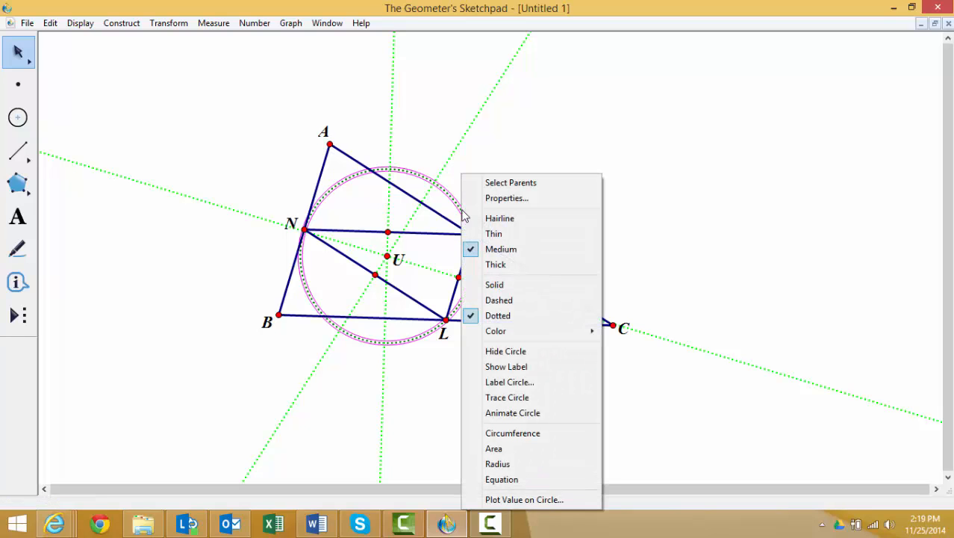
{"action": "left_click", "coordinate": [513, 285]}
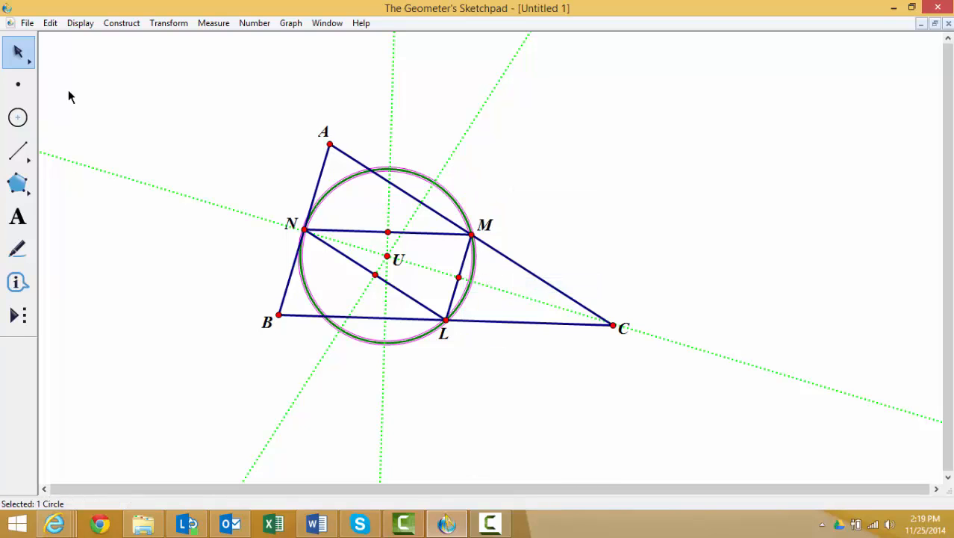
{"action": "left_click", "coordinate": [281, 144]}
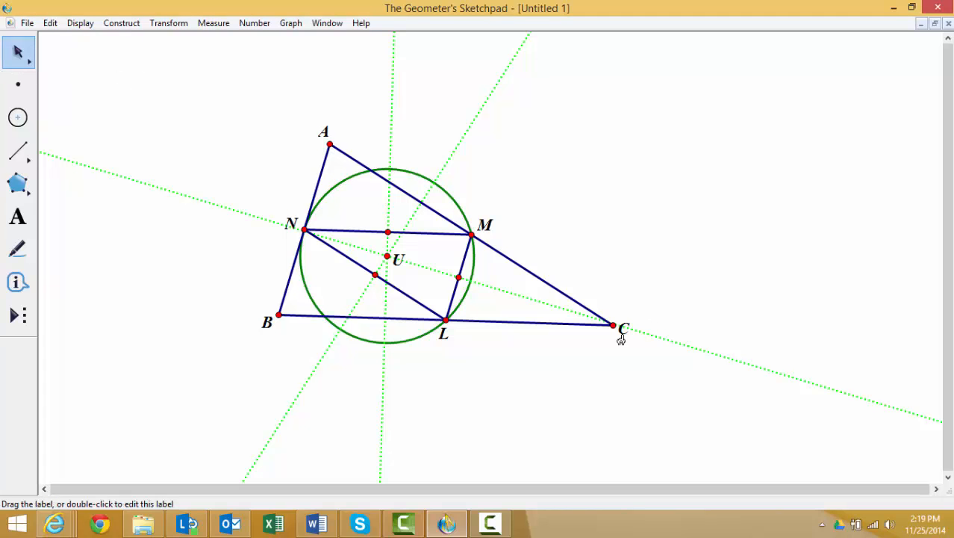
Move vertex C slightly downward and farther away from B to reshape the triangle.
{"action": "left_click_drag", "start_coordinate": [619, 326], "coordinate": [654, 350]}
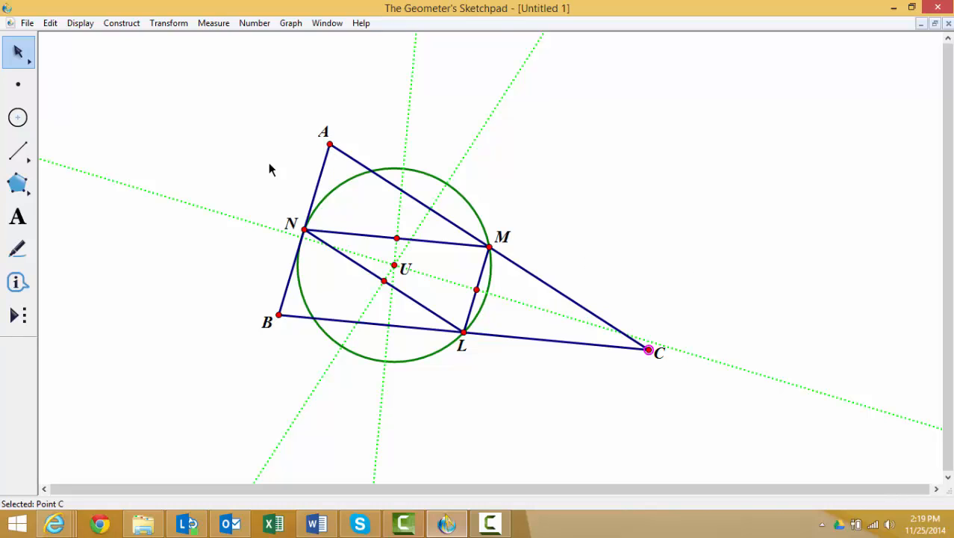
{"action": "left_click", "coordinate": [18, 56]}
{"action": "left_click", "coordinate": [106, 77]}
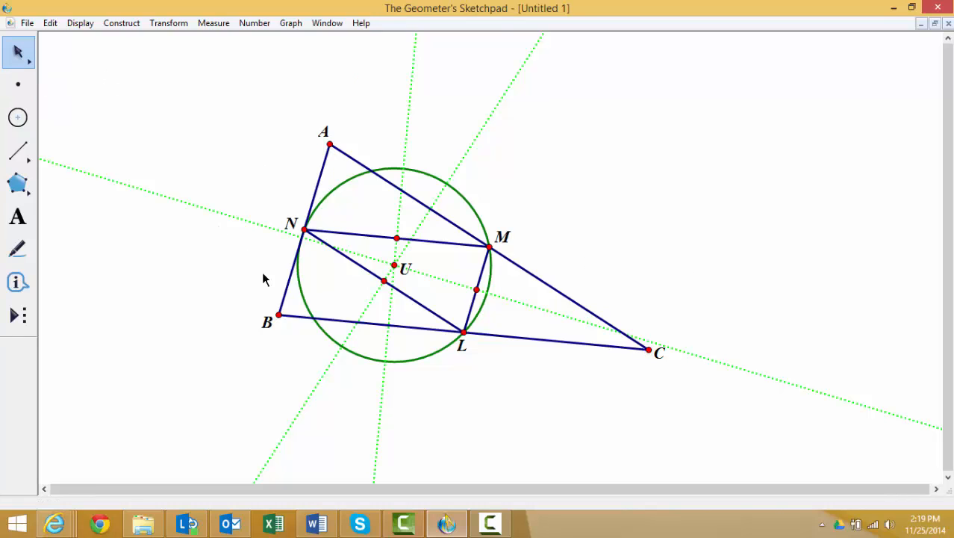
Construct a line through vertex A perpendicular to side BC and format it as dashed.
{"action": "left_click", "coordinate": [330, 144]}
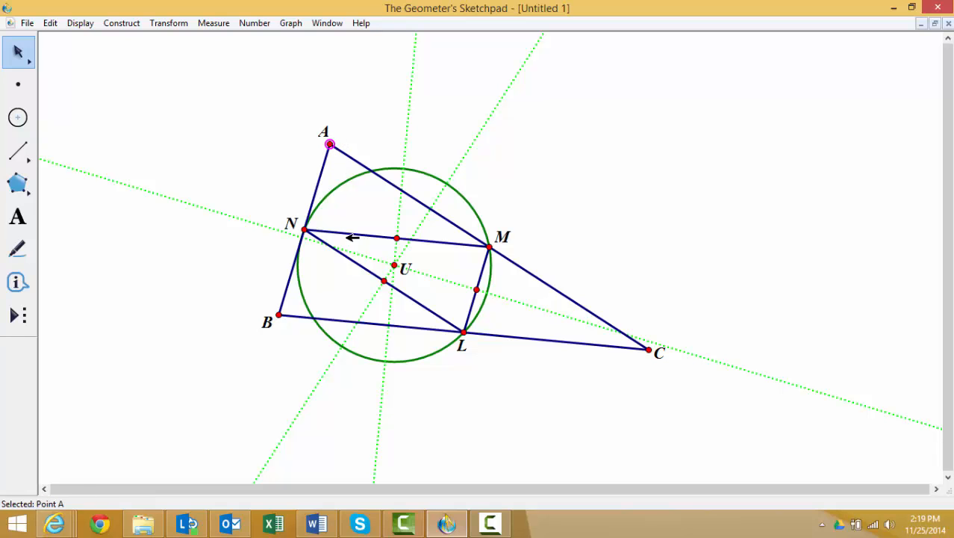
{"action": "left_click", "coordinate": [346, 321]}
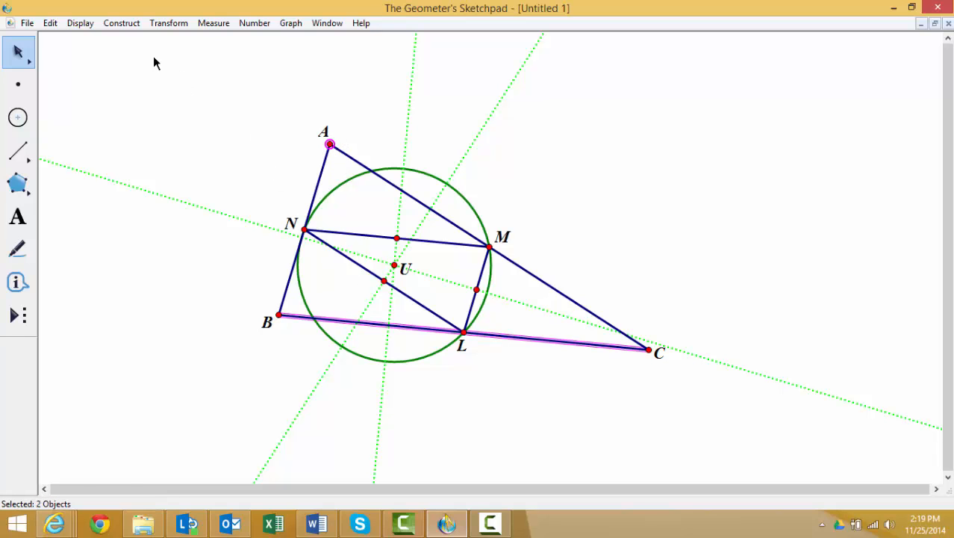
{"action": "left_click", "coordinate": [122, 23]}
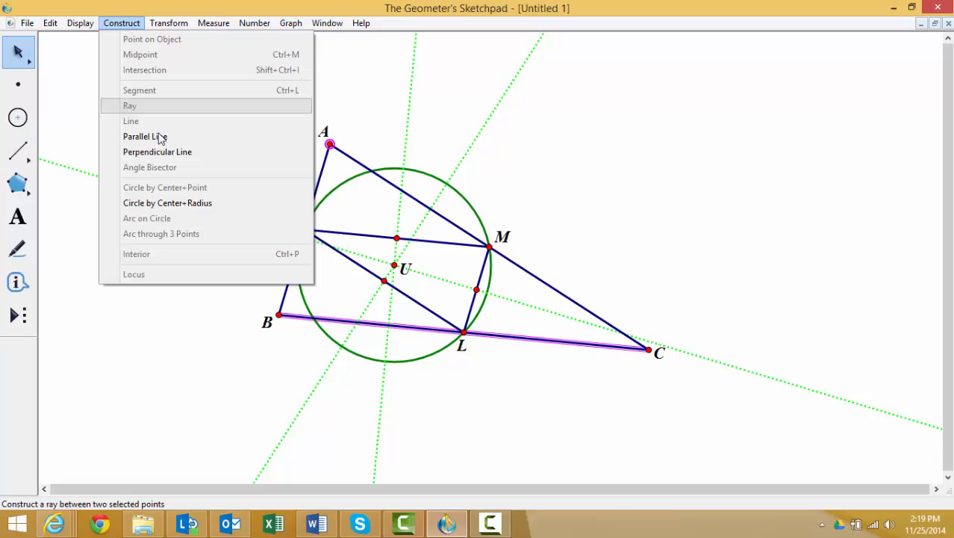
{"action": "left_click", "coordinate": [165, 153]}
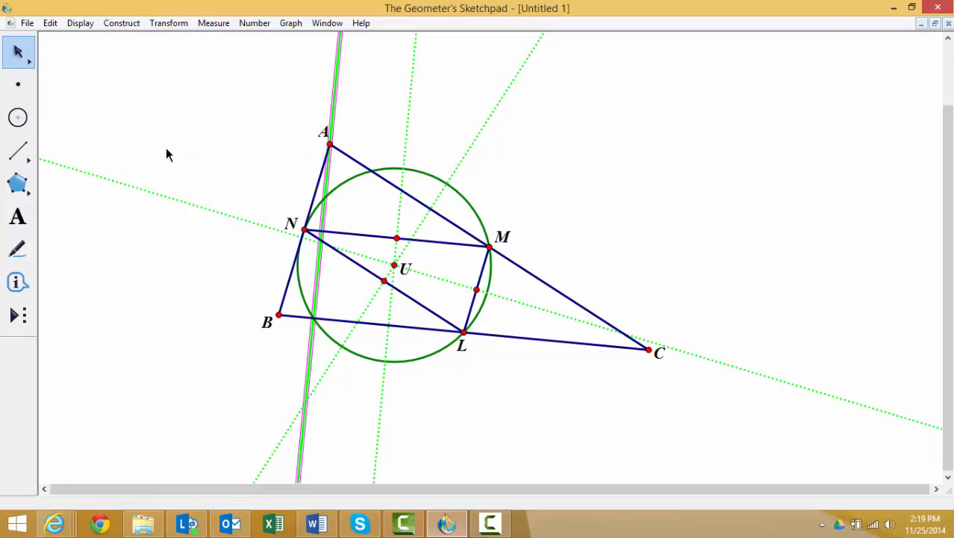
{"action": "right_click", "coordinate": [340, 79]}
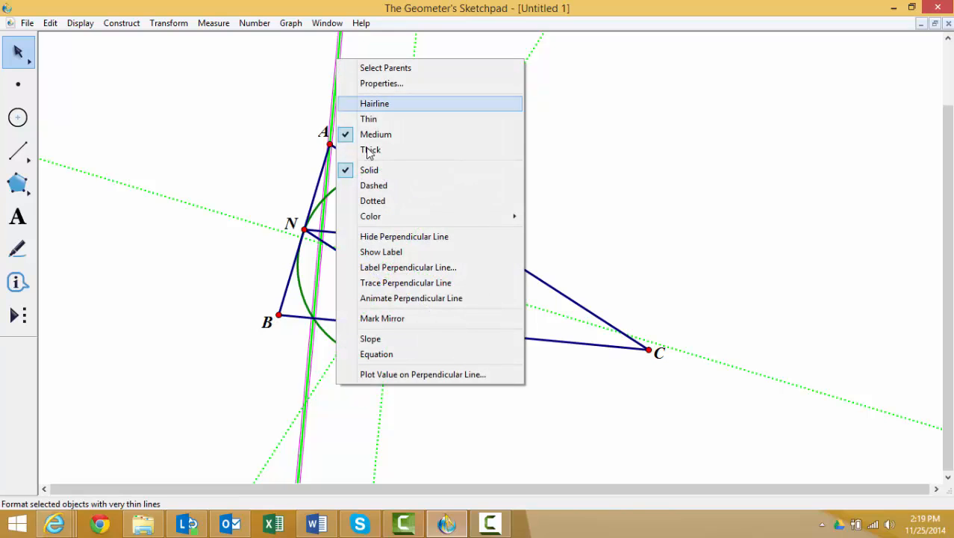
{"action": "left_click", "coordinate": [382, 189]}
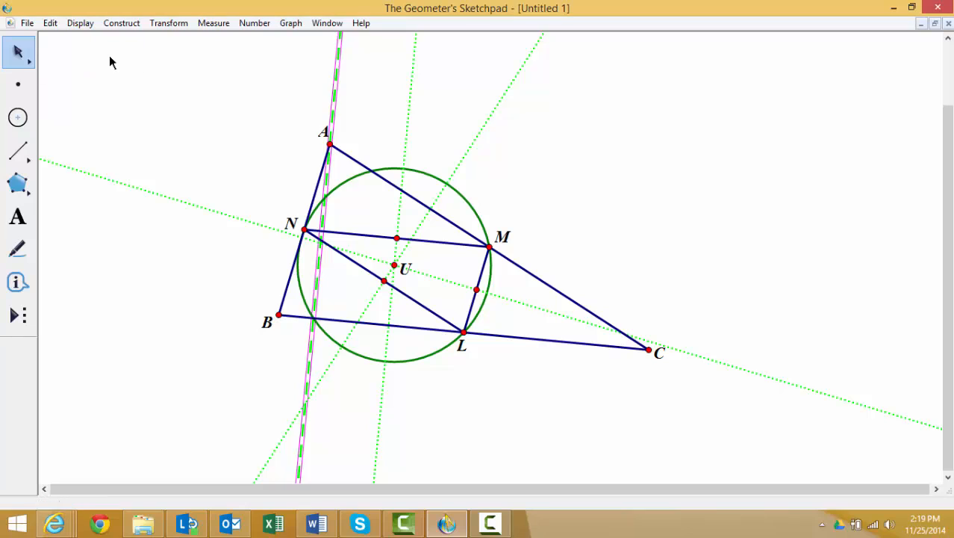
{"action": "left_click", "coordinate": [134, 101]}
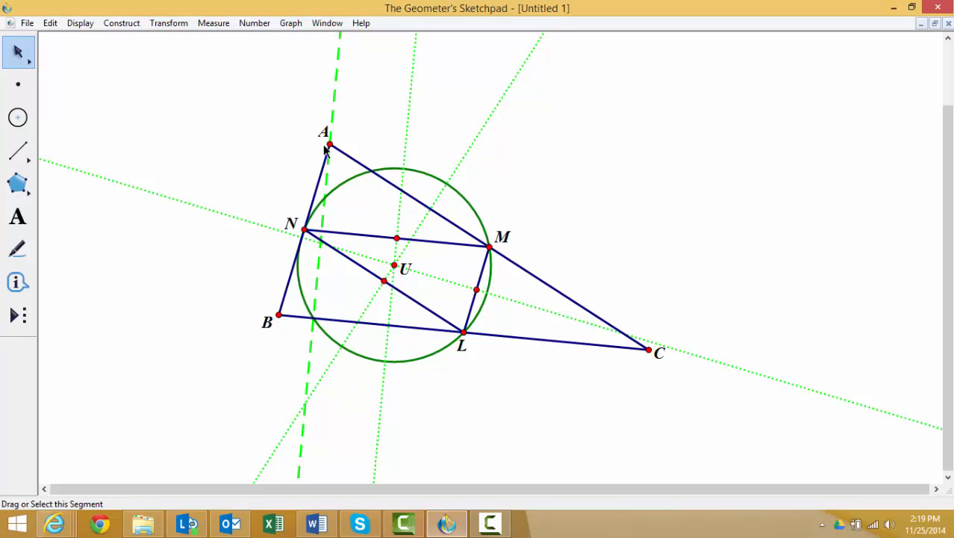
Construct the intersection point of side BC and the dashed altitude from A, and label it D.
{"action": "left_click", "coordinate": [532, 338]}
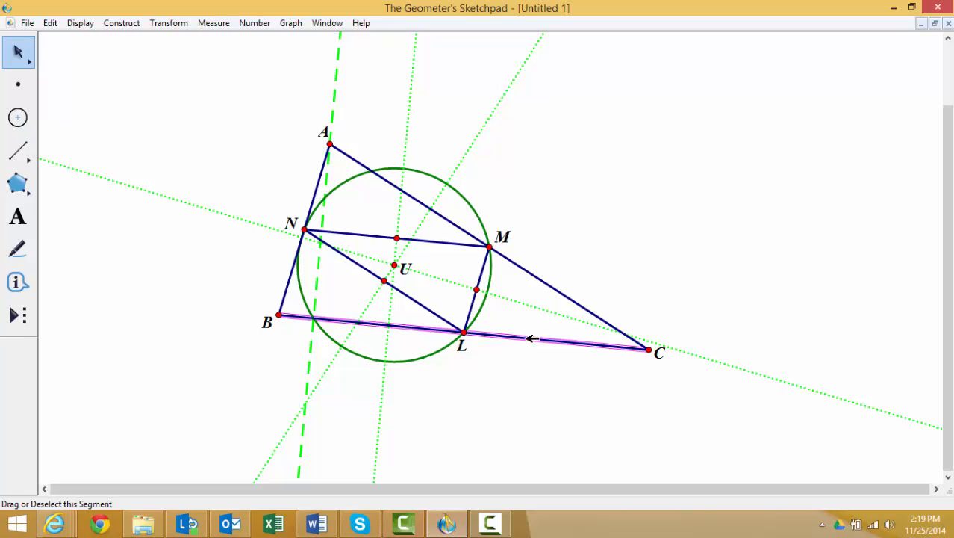
{"action": "left_click", "coordinate": [316, 275]}
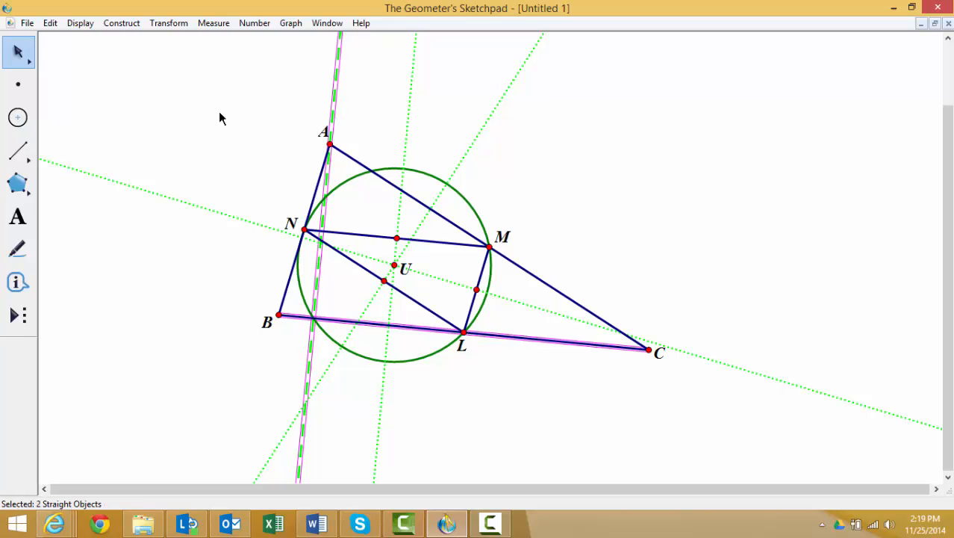
{"action": "left_click", "coordinate": [122, 23]}
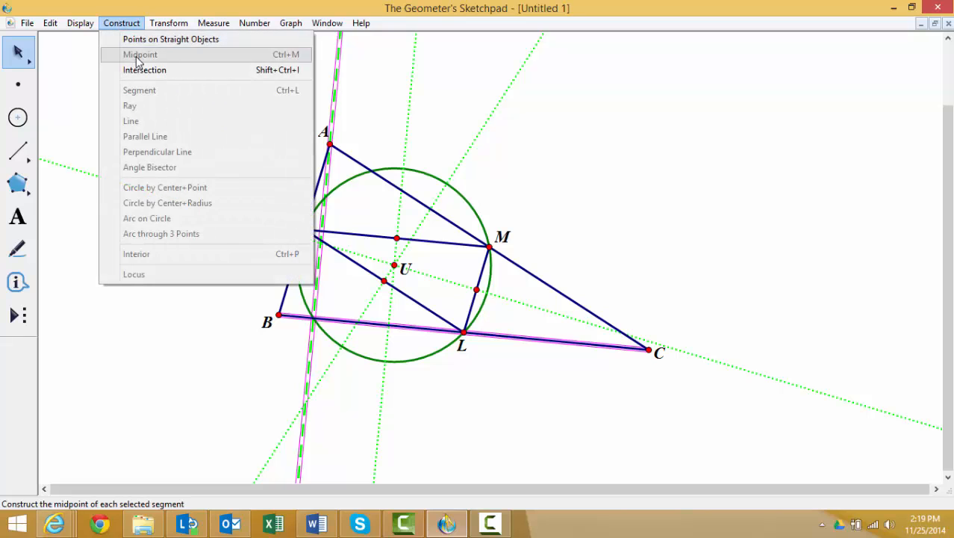
{"action": "left_click", "coordinate": [139, 71]}
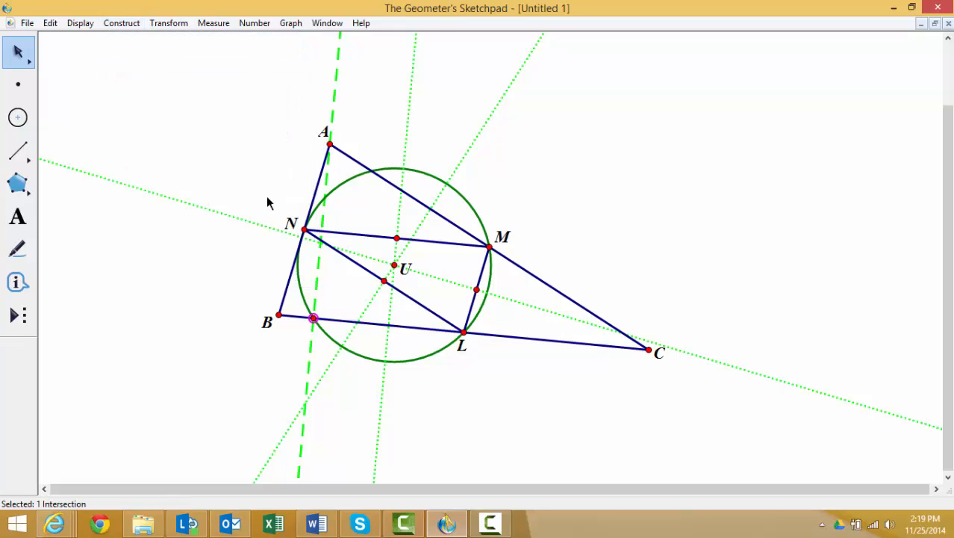
{"action": "right_click", "coordinate": [315, 319]}
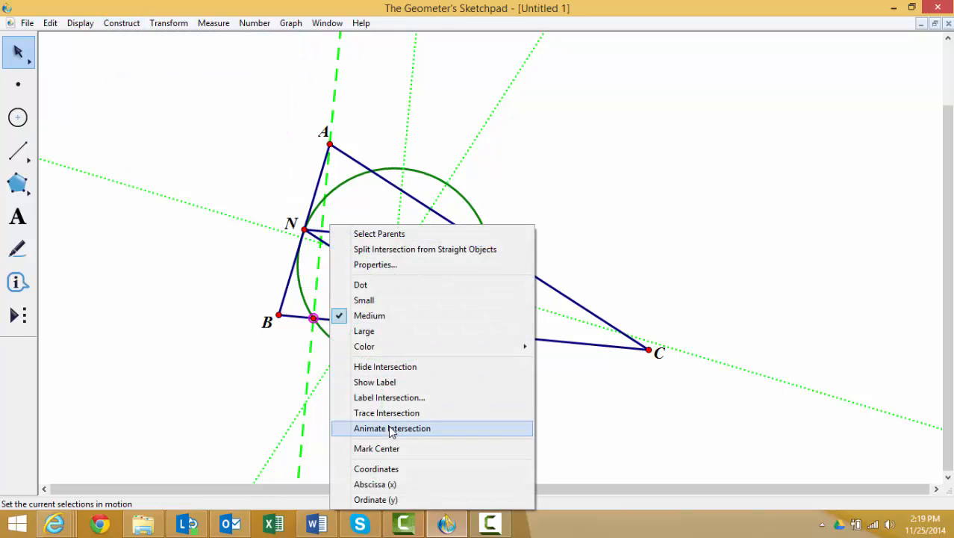
{"action": "left_click", "coordinate": [394, 400]}
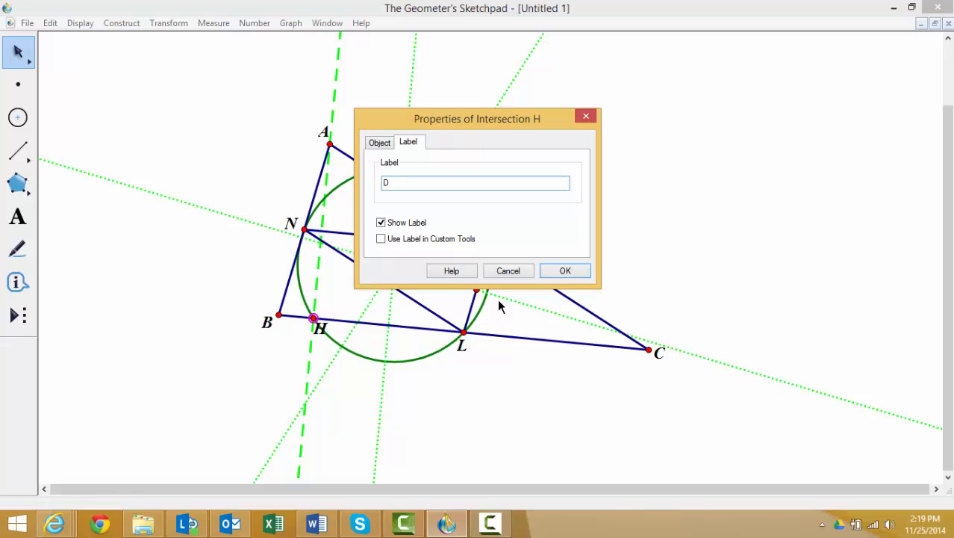
{"action": "left_click", "coordinate": [566, 271]}
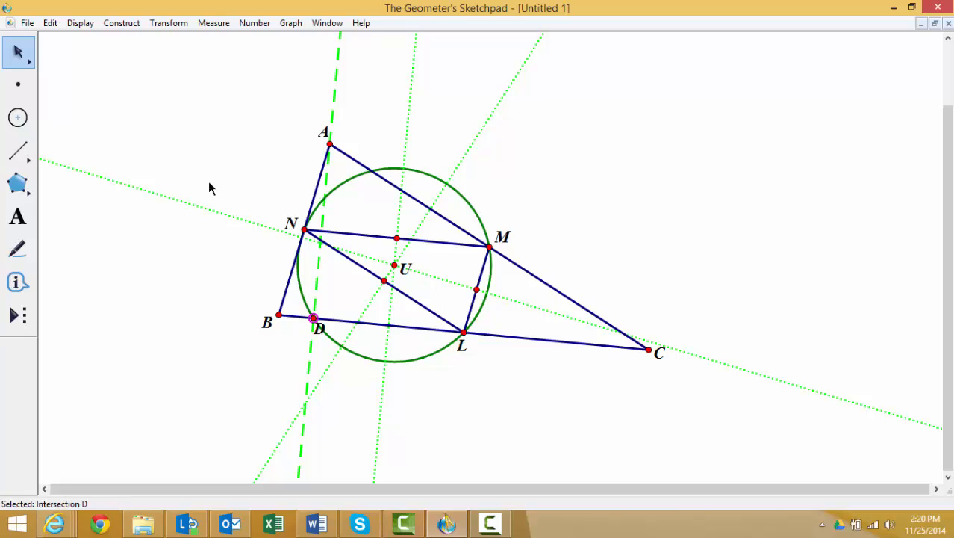
{"action": "left_click", "coordinate": [122, 98]}
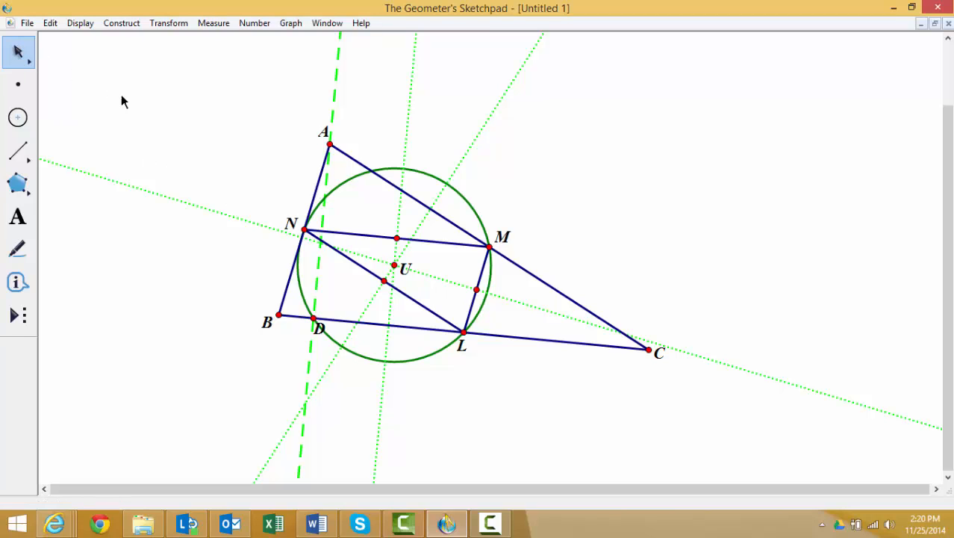
Construct a line through vertex B perpendicular to side AC.
{"action": "left_click", "coordinate": [277, 313]}
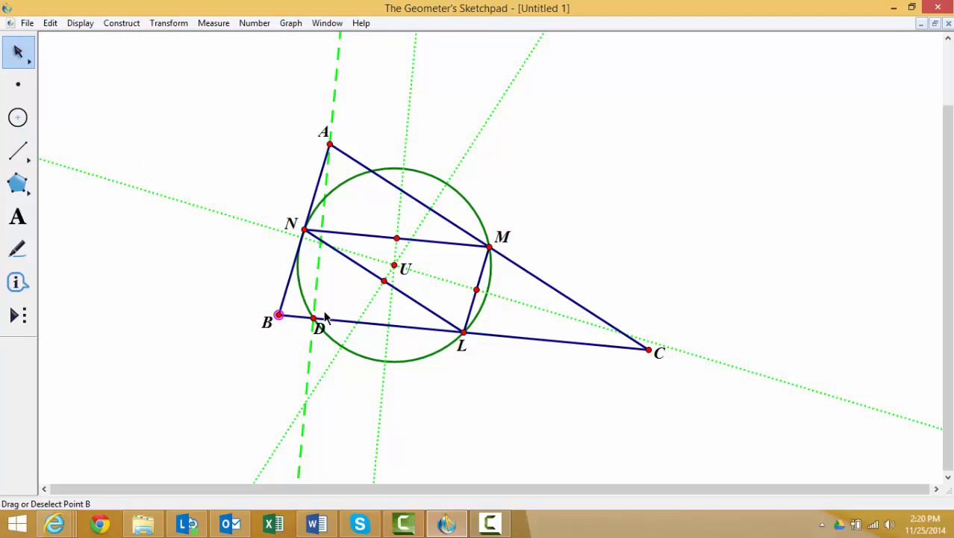
{"action": "left_click", "coordinate": [560, 290]}
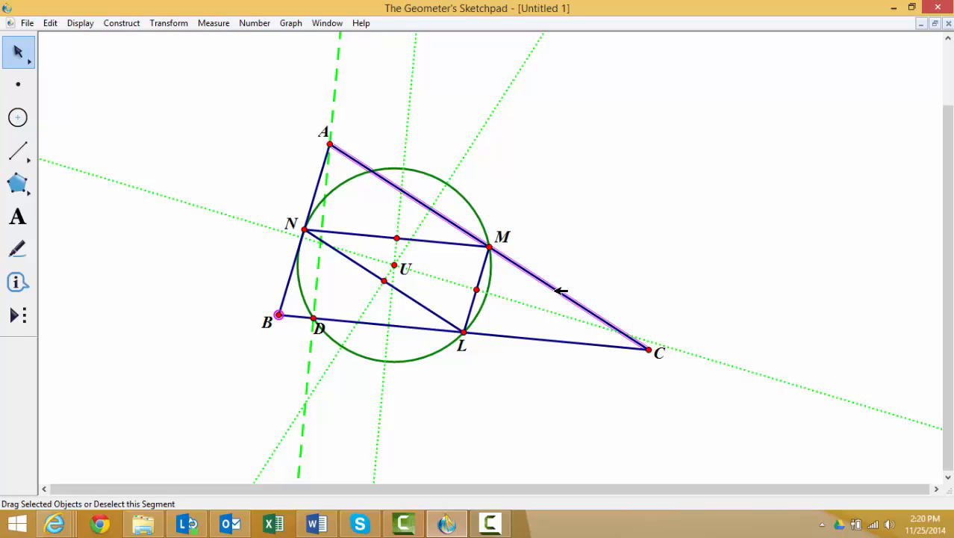
{"action": "left_click", "coordinate": [138, 25]}
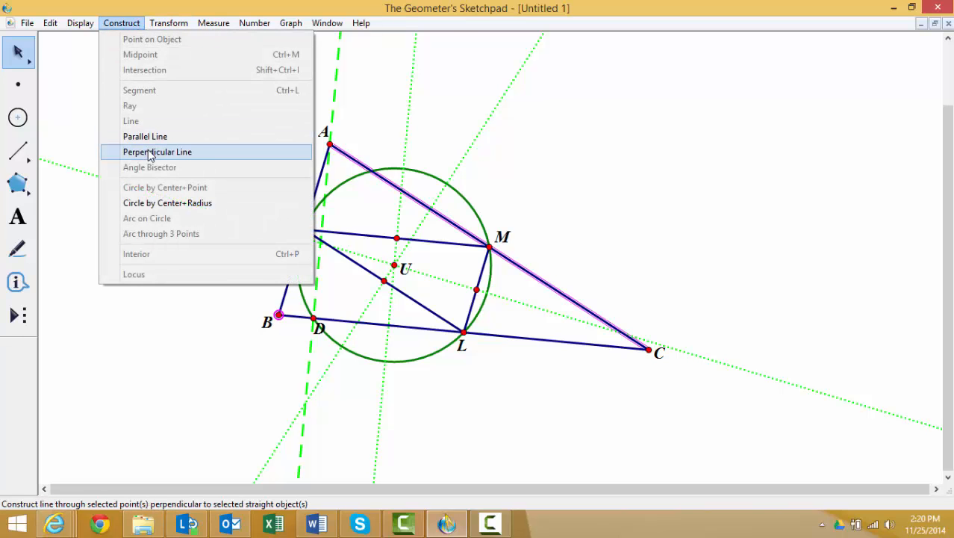
{"action": "left_click", "coordinate": [150, 154]}
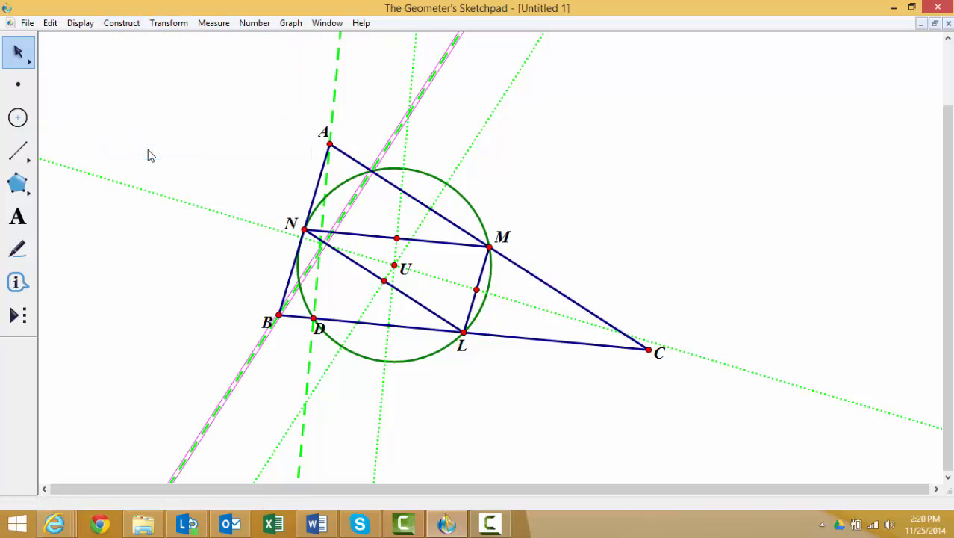
{"action": "left_click", "coordinate": [87, 83]}
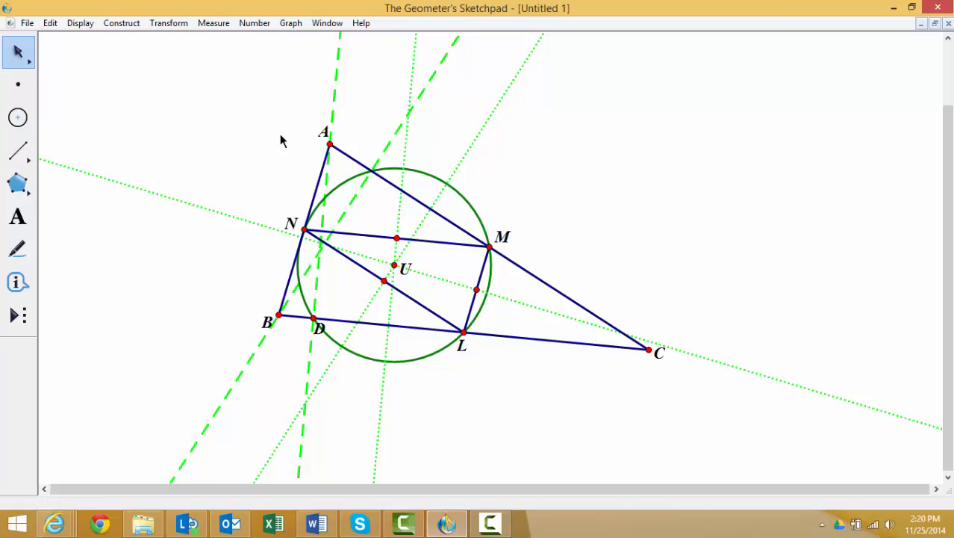
Construct the intersection point of side AC and the dashed altitude from B, and label it E.
{"action": "left_click", "coordinate": [393, 142]}
{"action": "left_click", "coordinate": [358, 162]}
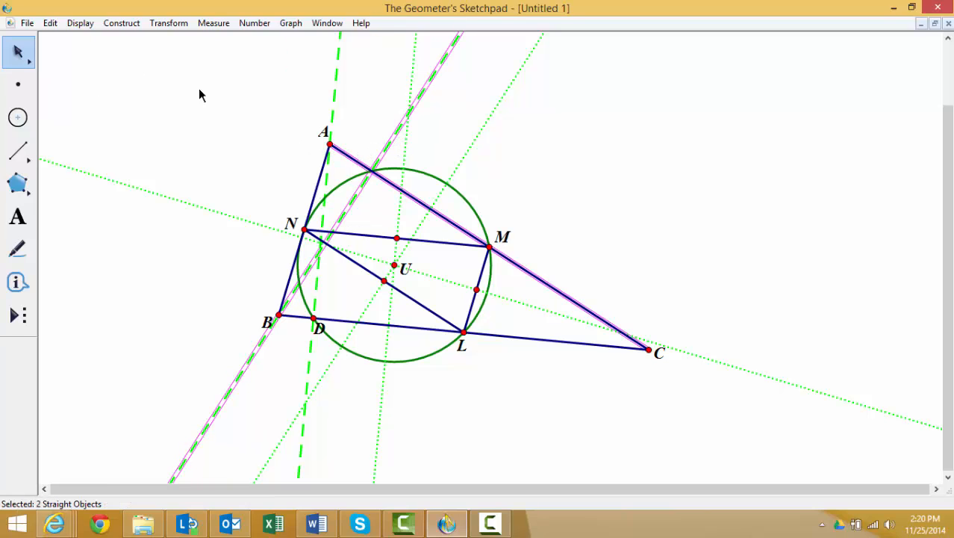
{"action": "left_click", "coordinate": [133, 24]}
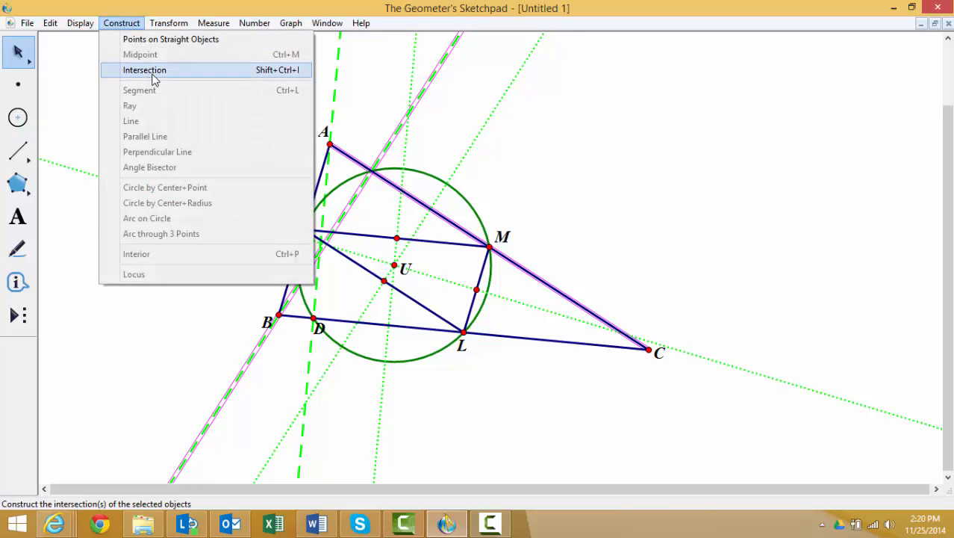
{"action": "left_click", "coordinate": [156, 72]}
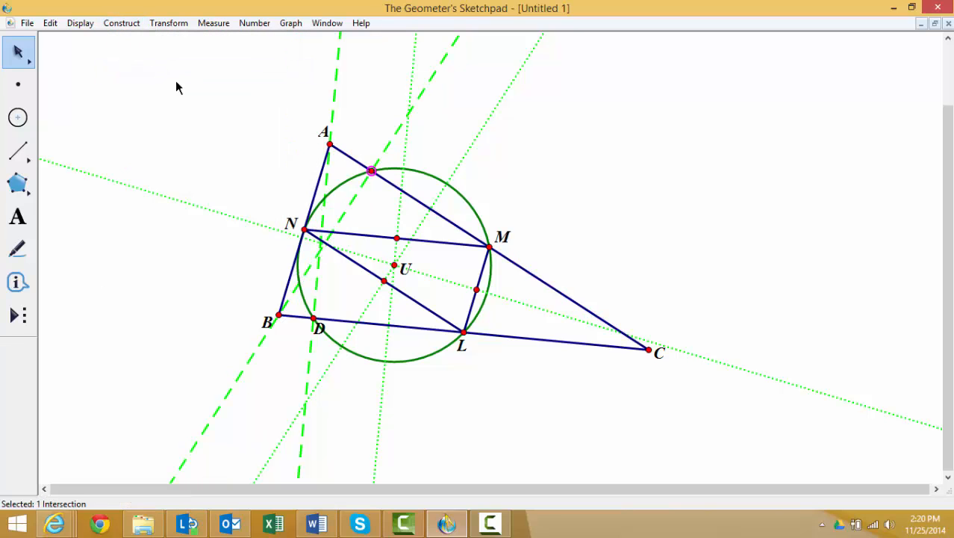
{"action": "right_click", "coordinate": [373, 171]}
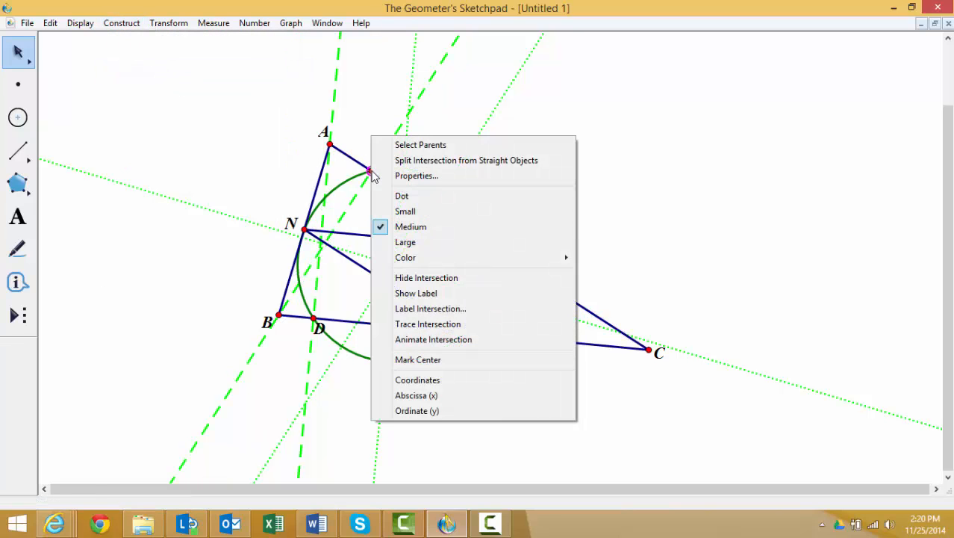
{"action": "left_click", "coordinate": [422, 308]}
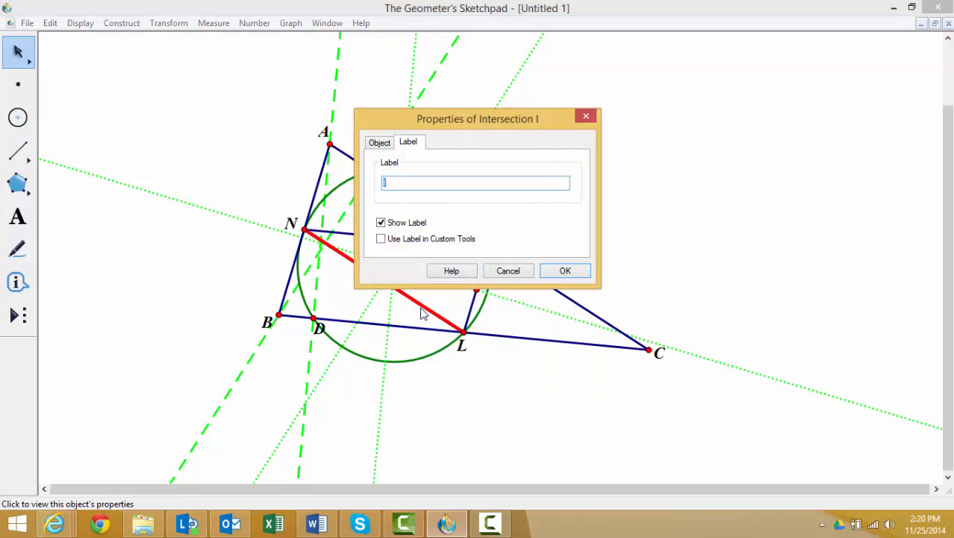
{"action": "left_click", "coordinate": [582, 270]}
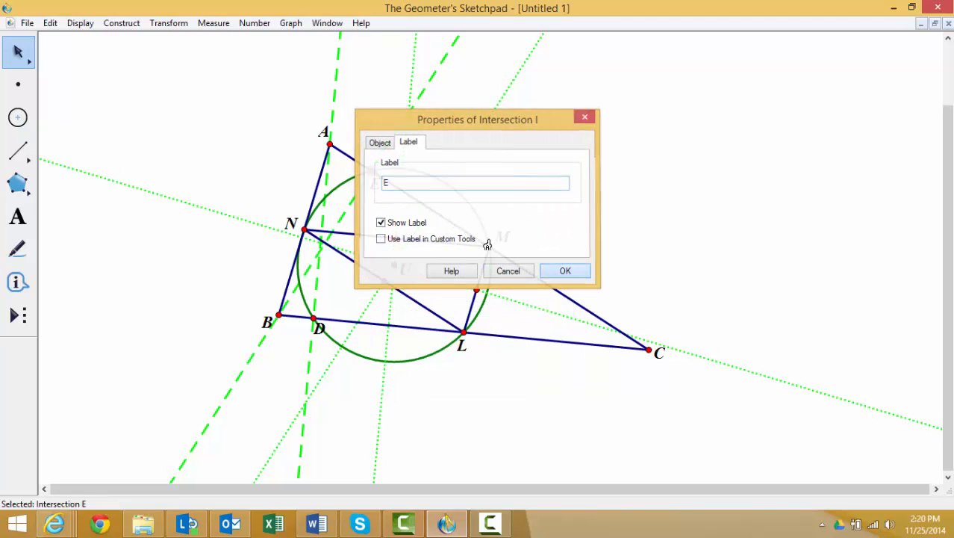
{"action": "left_click", "coordinate": [126, 92]}
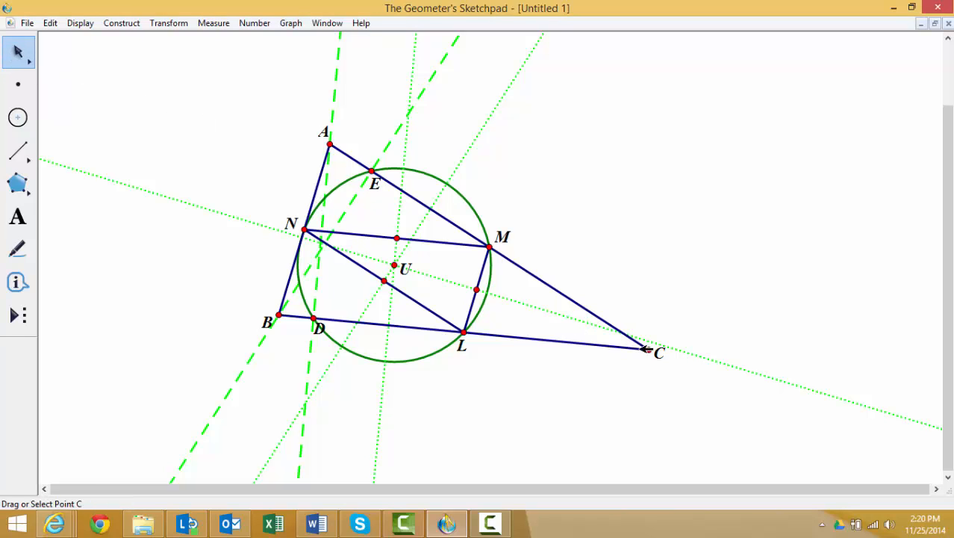
Construct a line through vertex C perpendicular to side AB.
{"action": "left_click", "coordinate": [312, 202]}
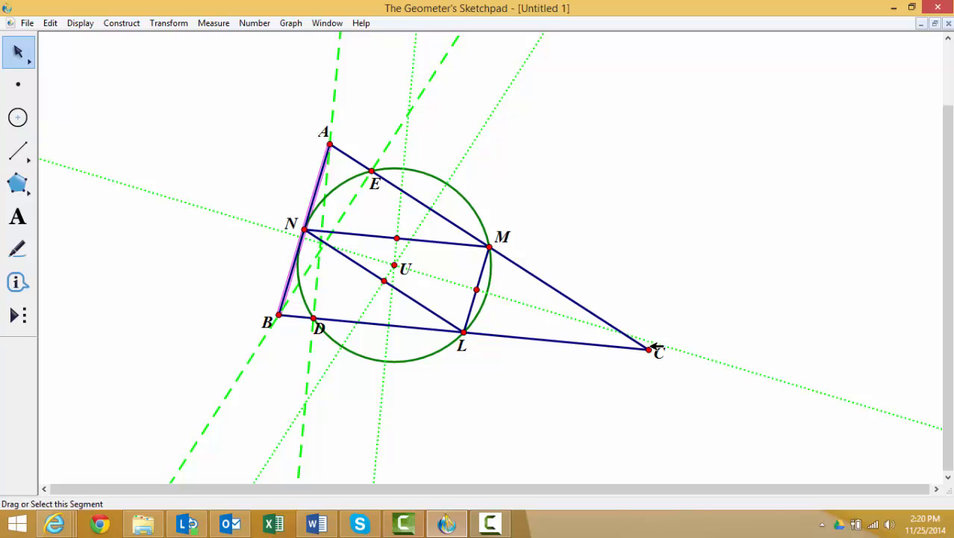
{"action": "left_click", "coordinate": [649, 349]}
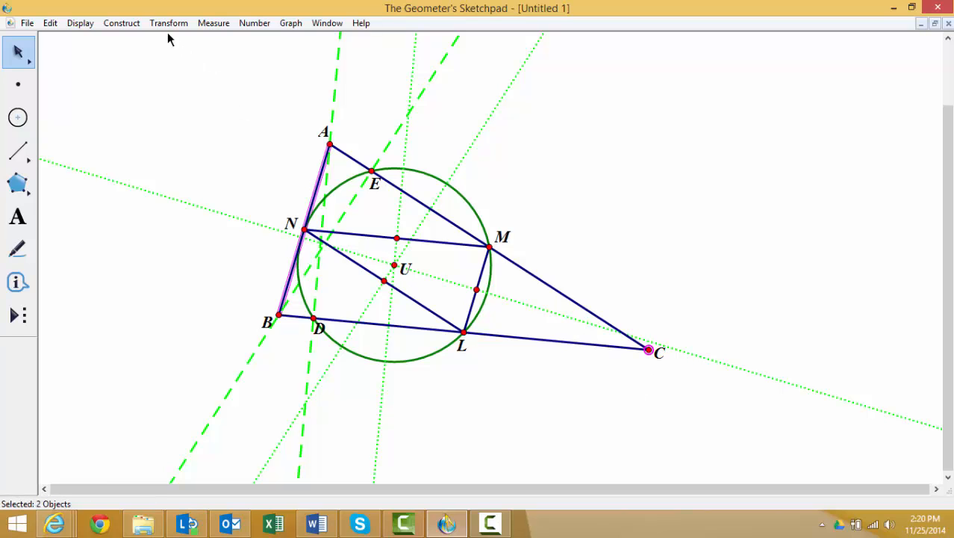
{"action": "left_click", "coordinate": [125, 23]}
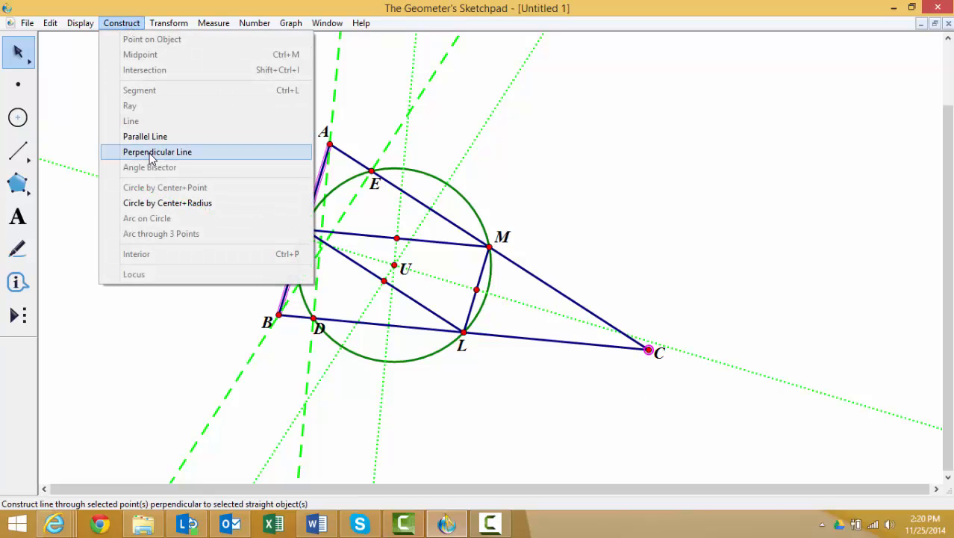
{"action": "left_click", "coordinate": [152, 153]}
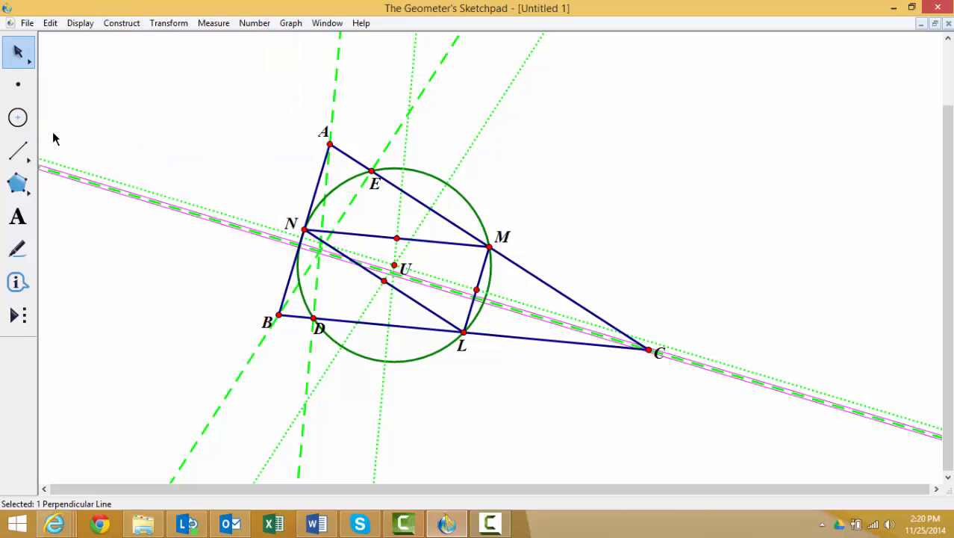
{"action": "left_click", "coordinate": [124, 103]}
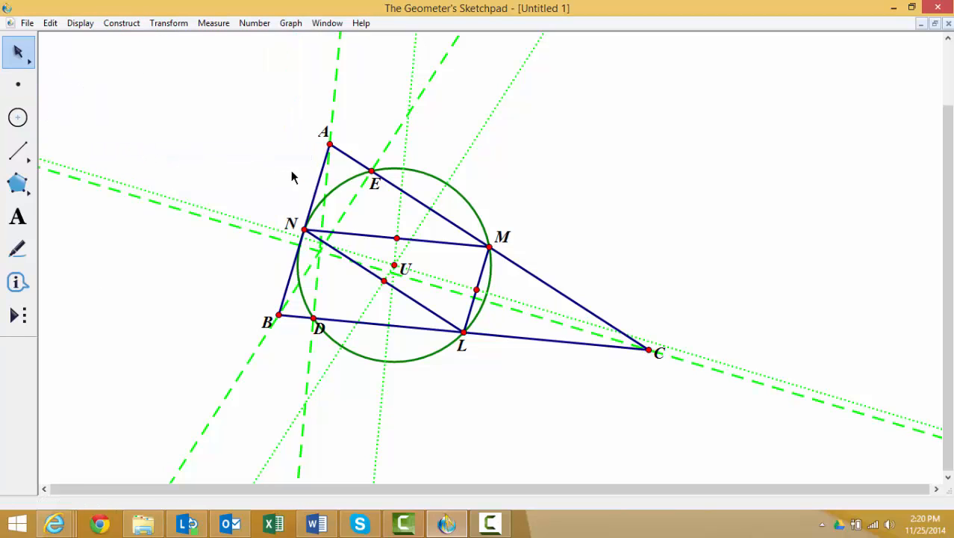
Construct the intersection point of side AB and the dashed altitude from C, and label it F.
{"action": "left_click", "coordinate": [322, 184]}
{"action": "left_click", "coordinate": [285, 237]}
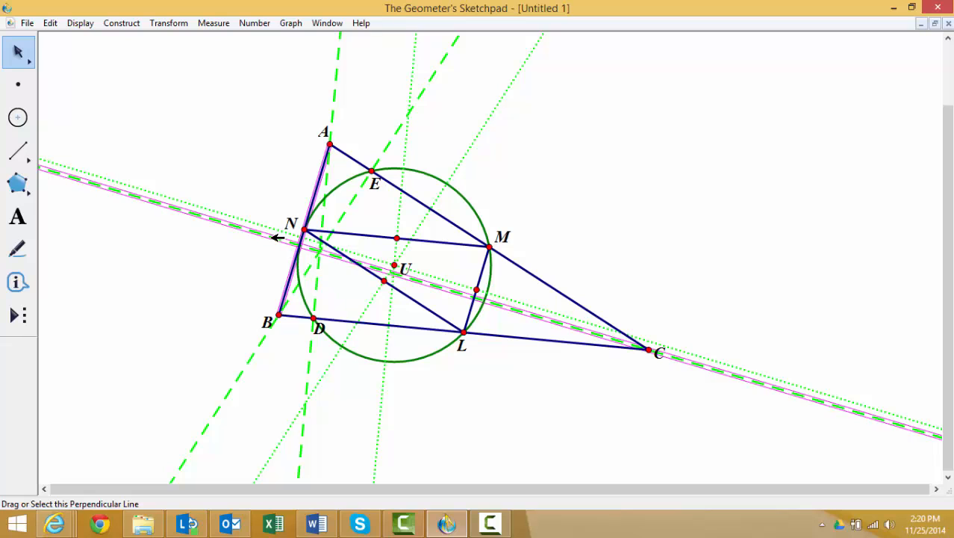
{"action": "left_click", "coordinate": [122, 23]}
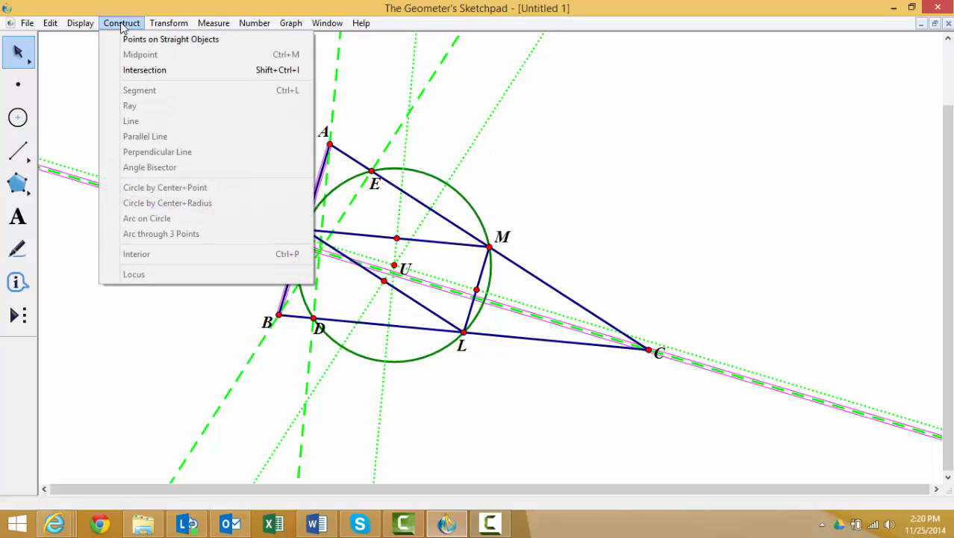
{"action": "left_click", "coordinate": [145, 71]}
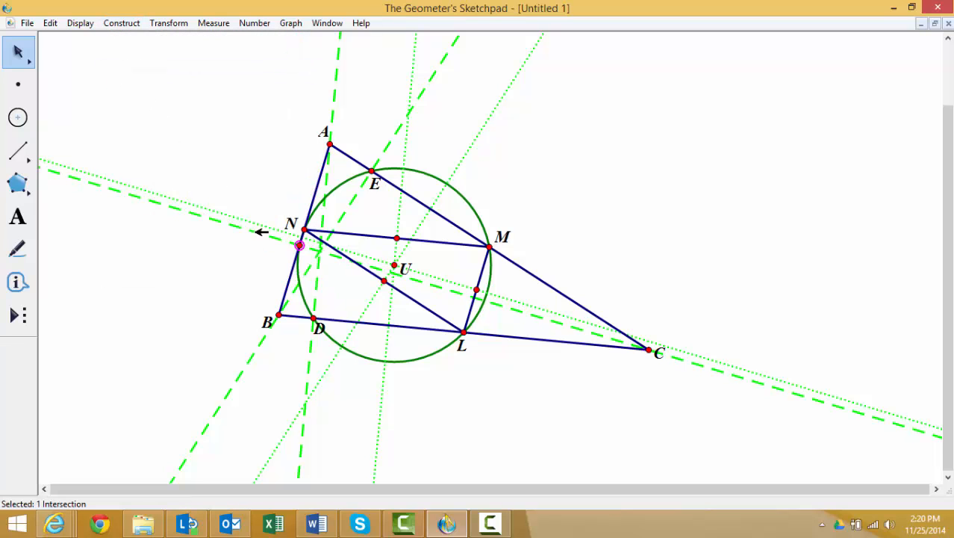
{"action": "right_click", "coordinate": [300, 245]}
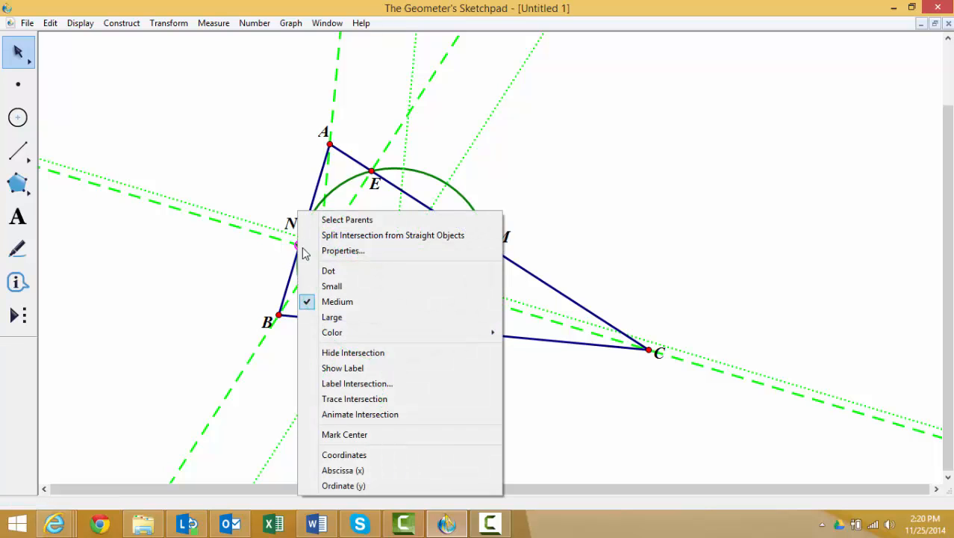
{"action": "left_click", "coordinate": [359, 383]}
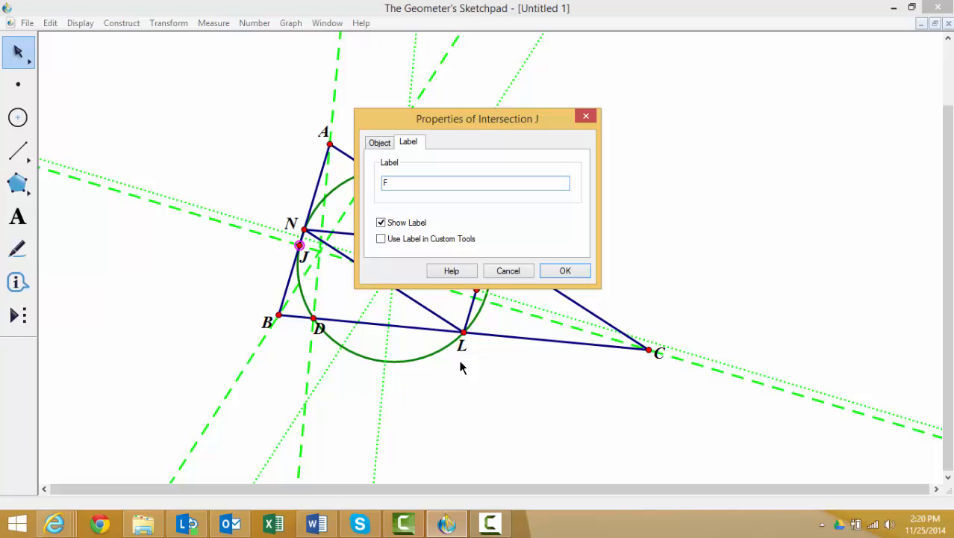
{"action": "left_click", "coordinate": [563, 273]}
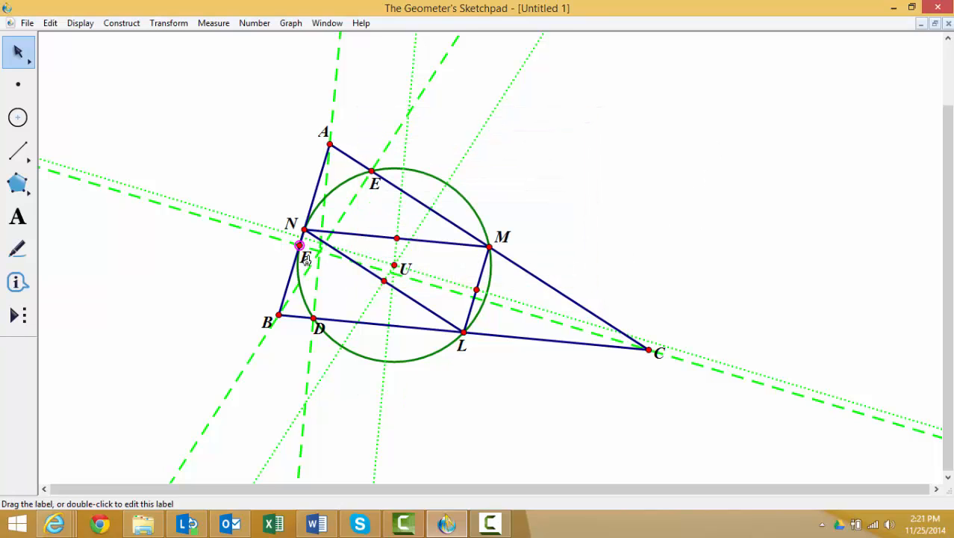
Reposition the labels of points F and E outside the triangle, F beyond side AB and E above side AC.
{"action": "left_click_drag", "start_coordinate": [306, 260], "coordinate": [279, 261]}
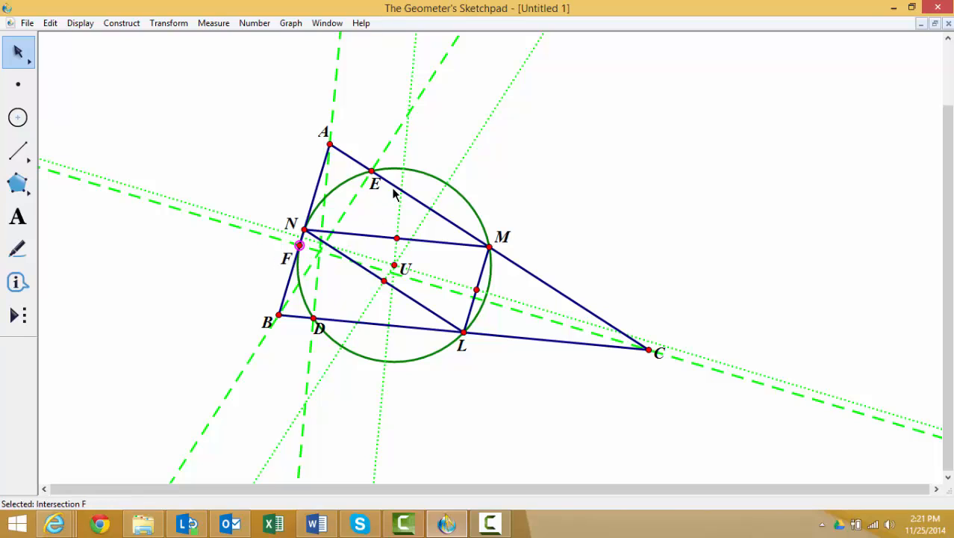
{"action": "left_click_drag", "start_coordinate": [375, 188], "coordinate": [376, 159]}
{"action": "left_click", "coordinate": [128, 85]}
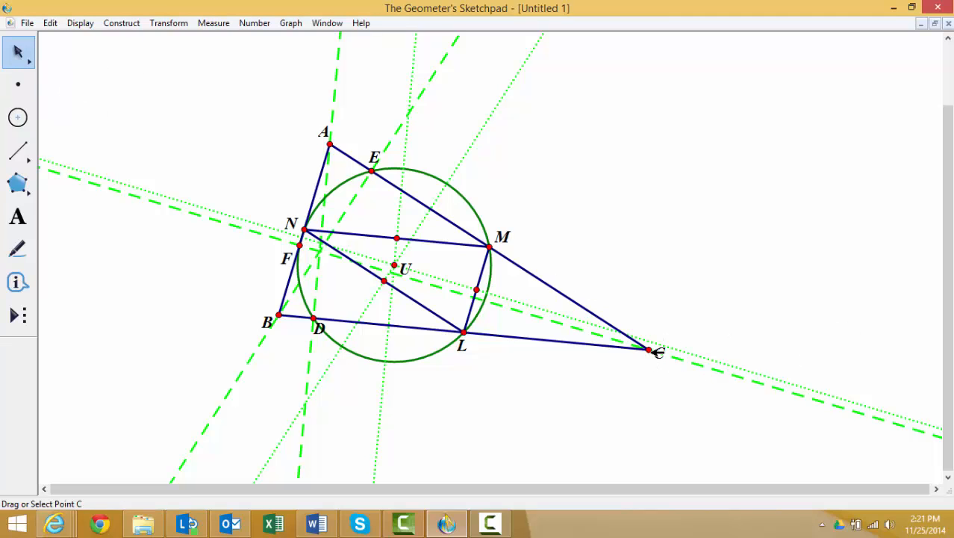
Reshape the triangle by moving vertex C down and farther from B, and vertex A slightly up.
{"action": "left_click_drag", "start_coordinate": [649, 350], "coordinate": [666, 382]}
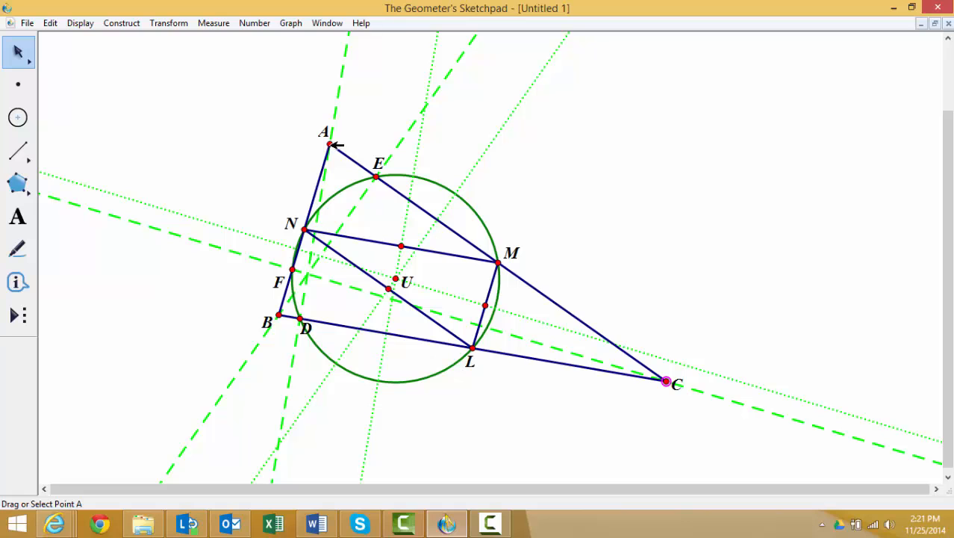
{"action": "mouse_move", "coordinate": [332, 145]}
{"action": "left_mouse_down"}
{"action": "mouse_move", "coordinate": [337, 132]}
{"action": "mouse_move", "coordinate": [348, 135]}
{"action": "mouse_move", "coordinate": [335, 133]}
{"action": "left_mouse_up"}
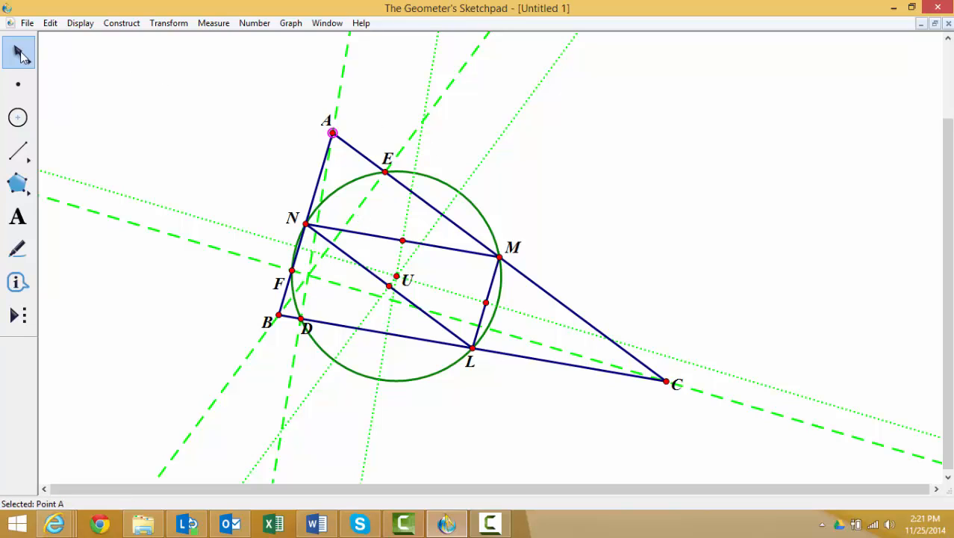
{"action": "left_click", "coordinate": [63, 64]}
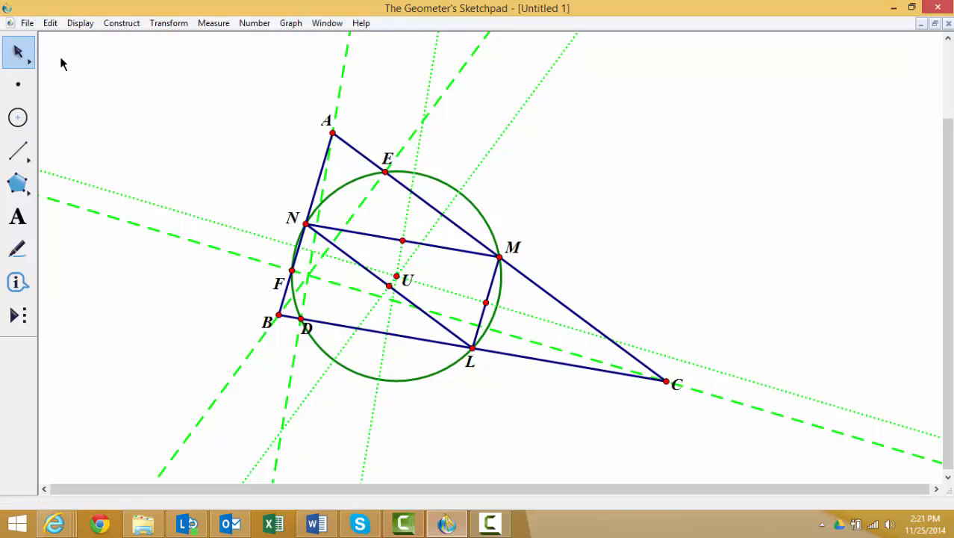
Construct the intersection point of the dashed altitudes from A and B, and label it H.
{"action": "left_click", "coordinate": [344, 71]}
{"action": "left_click", "coordinate": [451, 86]}
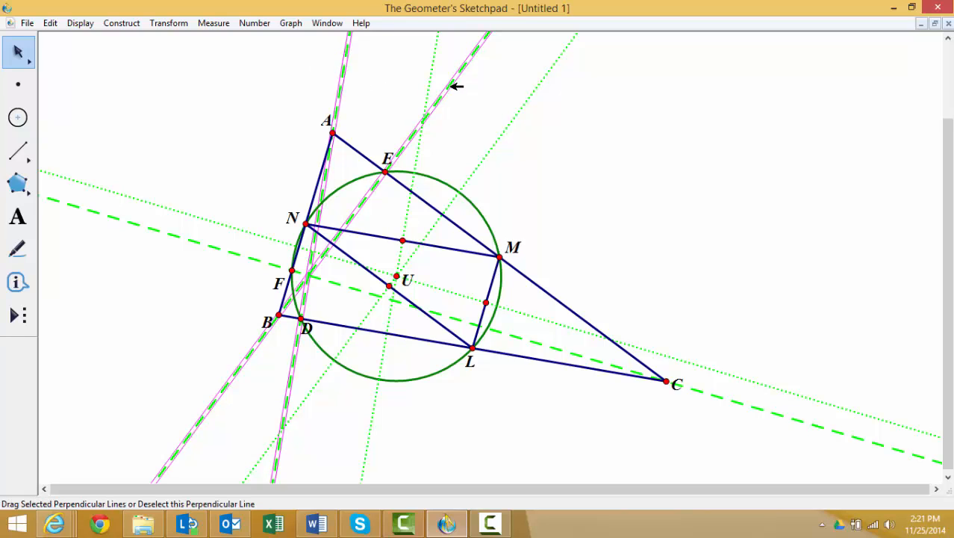
{"action": "left_click", "coordinate": [122, 24]}
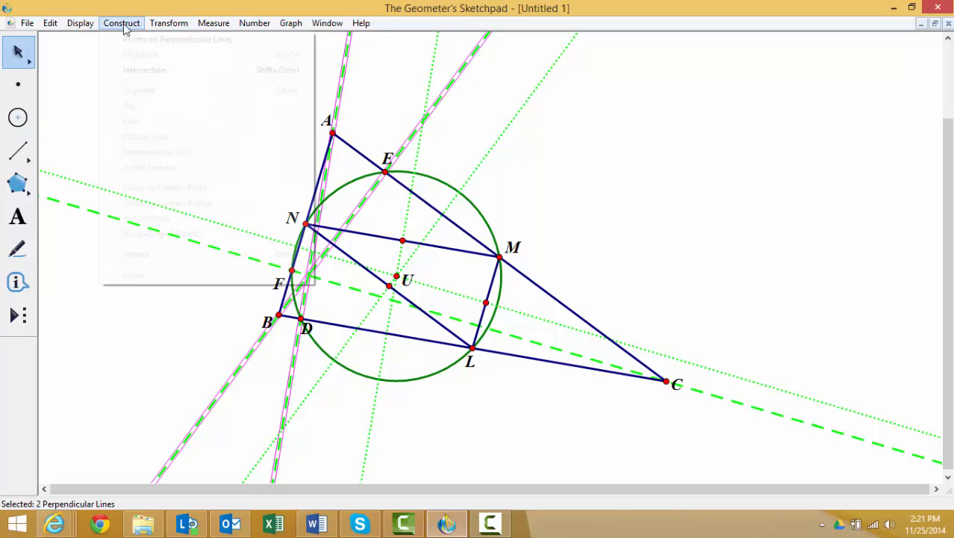
{"action": "left_click", "coordinate": [144, 70]}
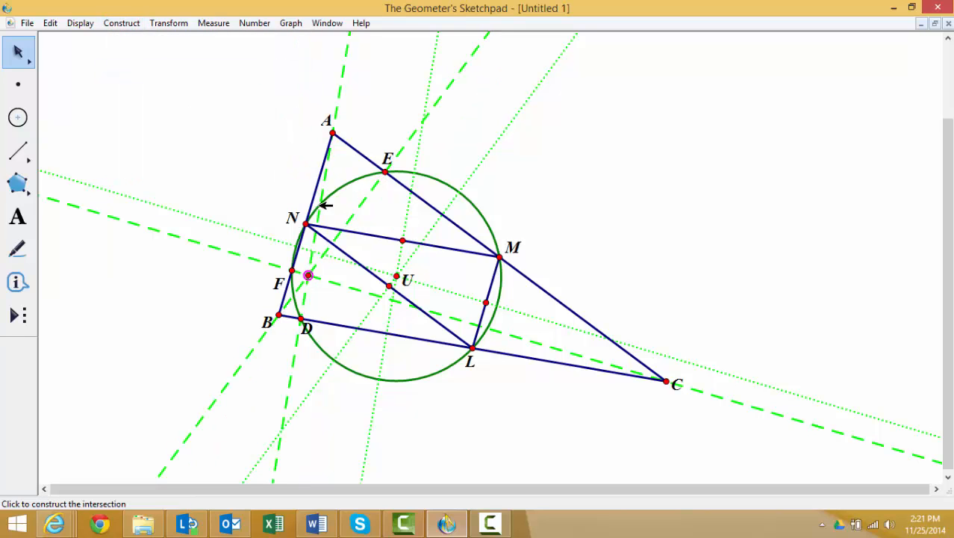
{"action": "right_click", "coordinate": [308, 275]}
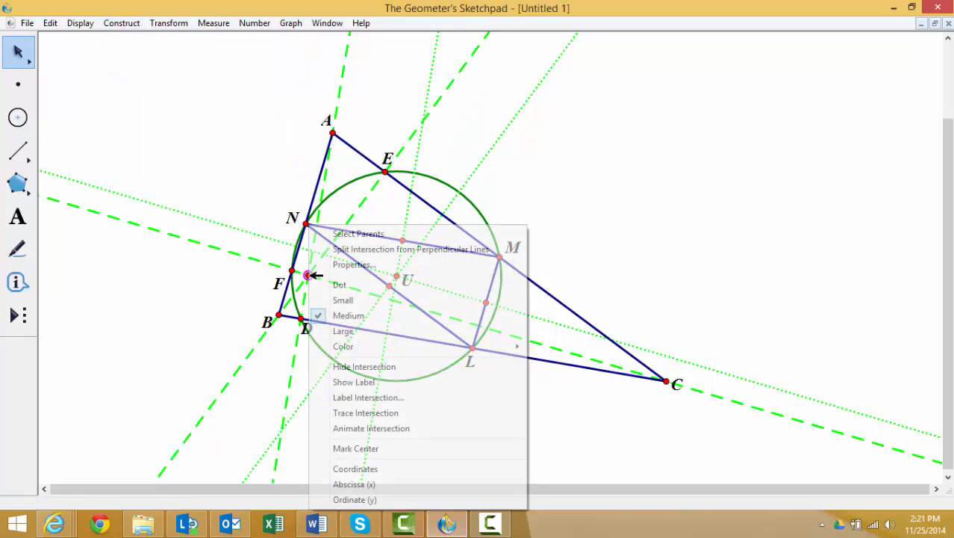
{"action": "left_click", "coordinate": [373, 397]}
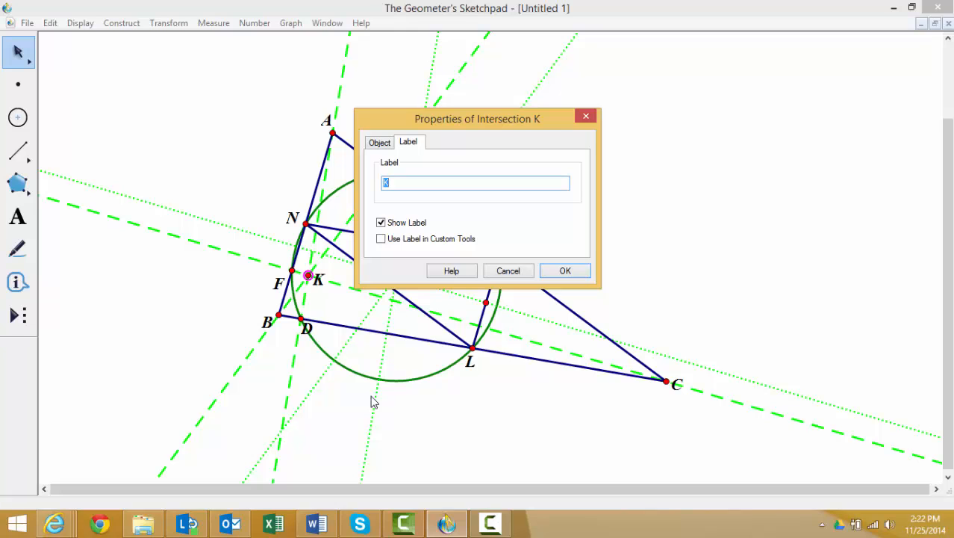
{"action": "type", "text": "H"}
{"action": "left_click", "coordinate": [561, 271]}
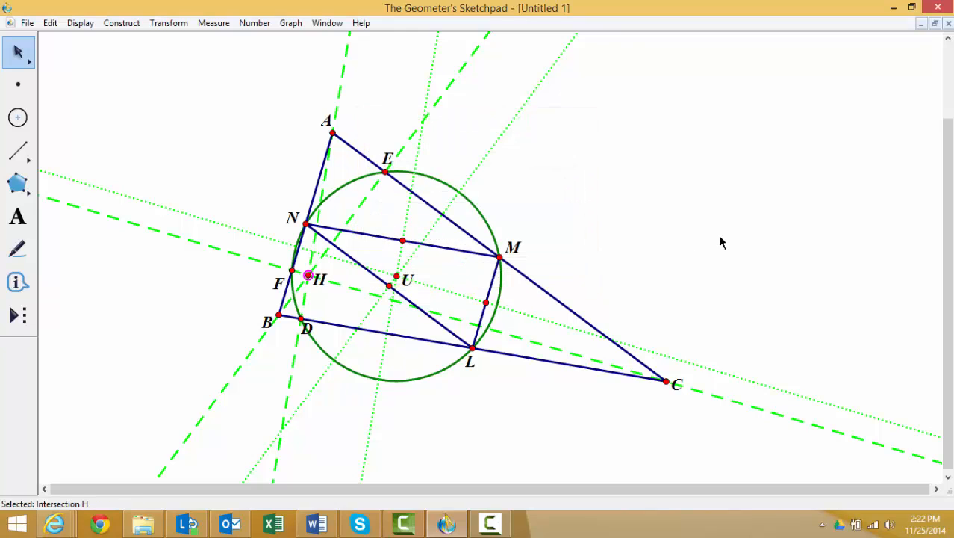
Move vertex A very slightly upward and leave nothing selected.
{"action": "left_click", "coordinate": [18, 52]}
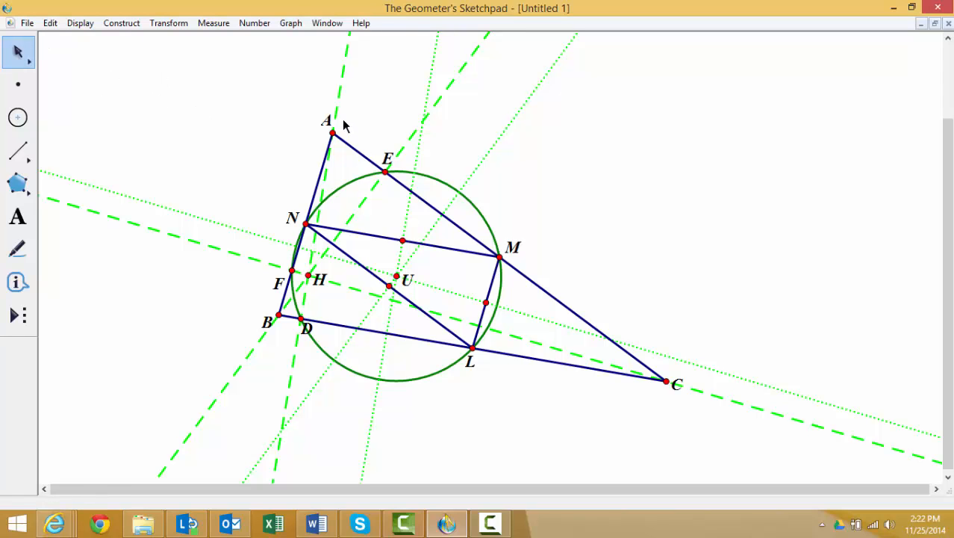
{"action": "mouse_move", "coordinate": [329, 131]}
{"action": "left_mouse_down"}
{"action": "mouse_move", "coordinate": [312, 128]}
{"action": "mouse_move", "coordinate": [343, 132]}
{"action": "mouse_move", "coordinate": [332, 130]}
{"action": "left_mouse_up"}
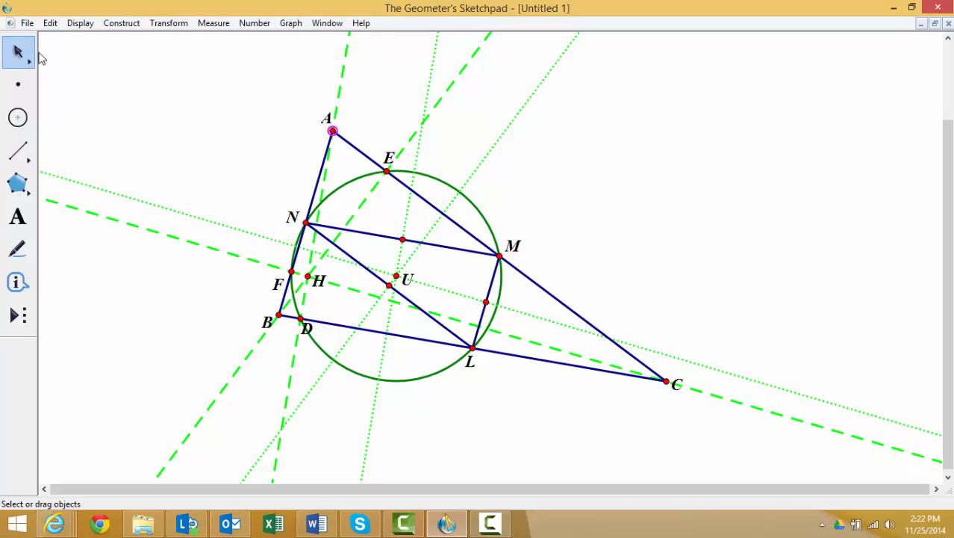
{"action": "left_click", "coordinate": [178, 128]}
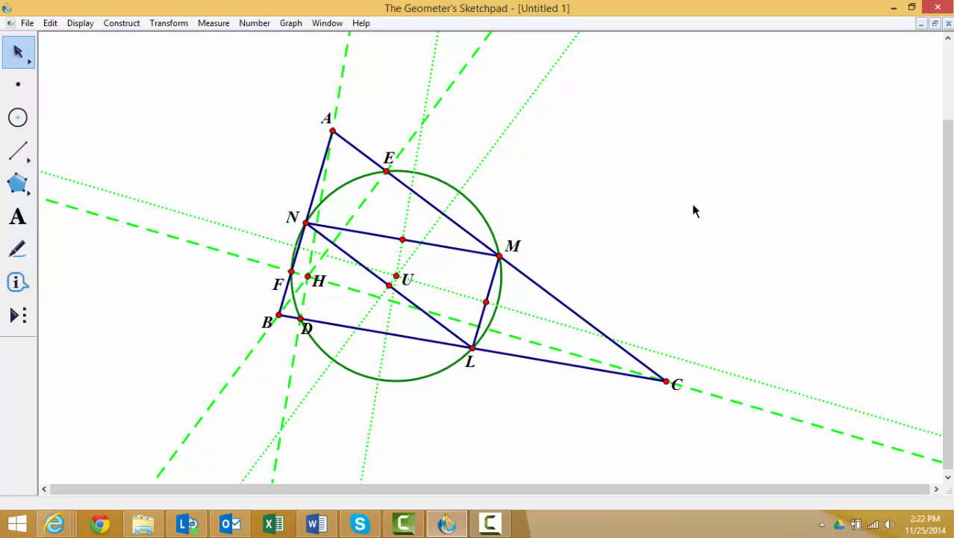
Construct a segment from vertex A to the orthocenter H.
{"action": "left_click", "coordinate": [18, 152]}
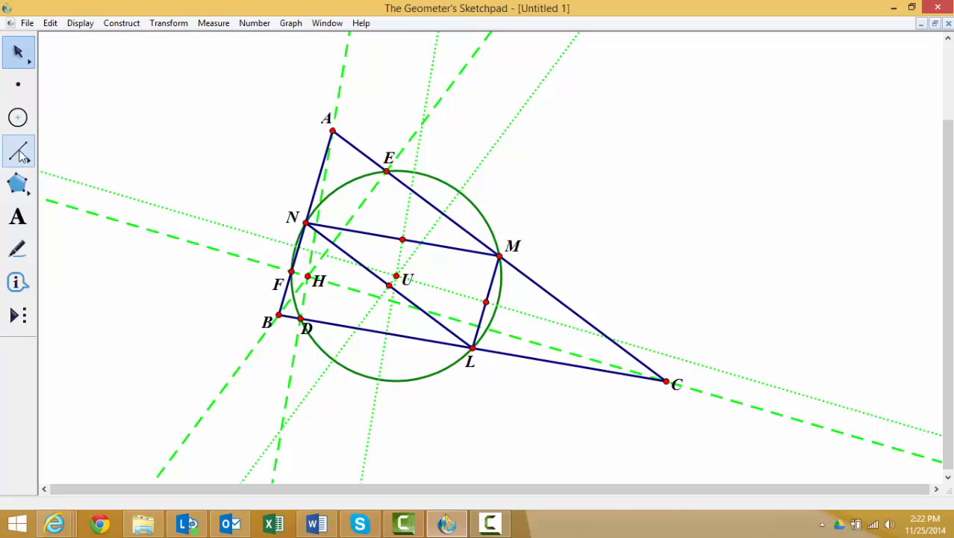
{"action": "left_click", "coordinate": [333, 132]}
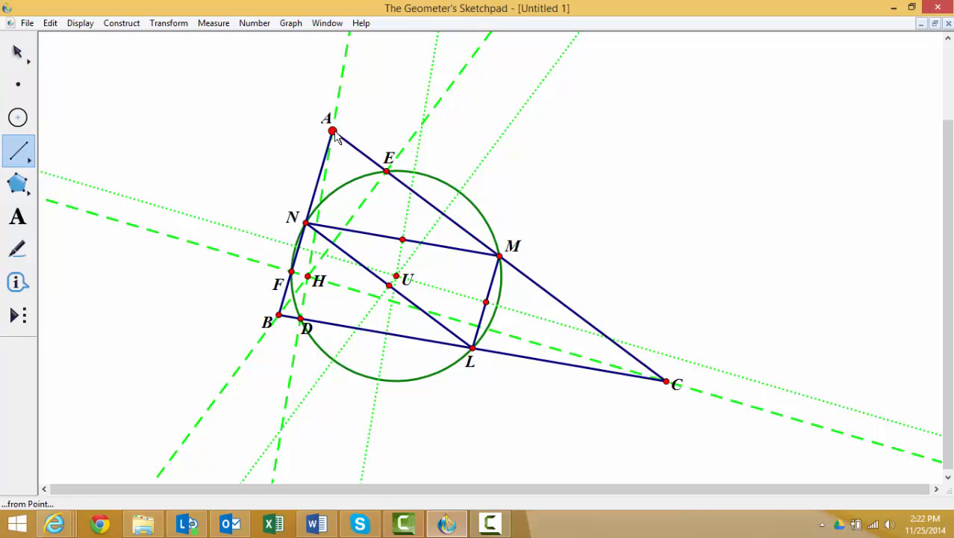
{"action": "left_click", "coordinate": [308, 277]}
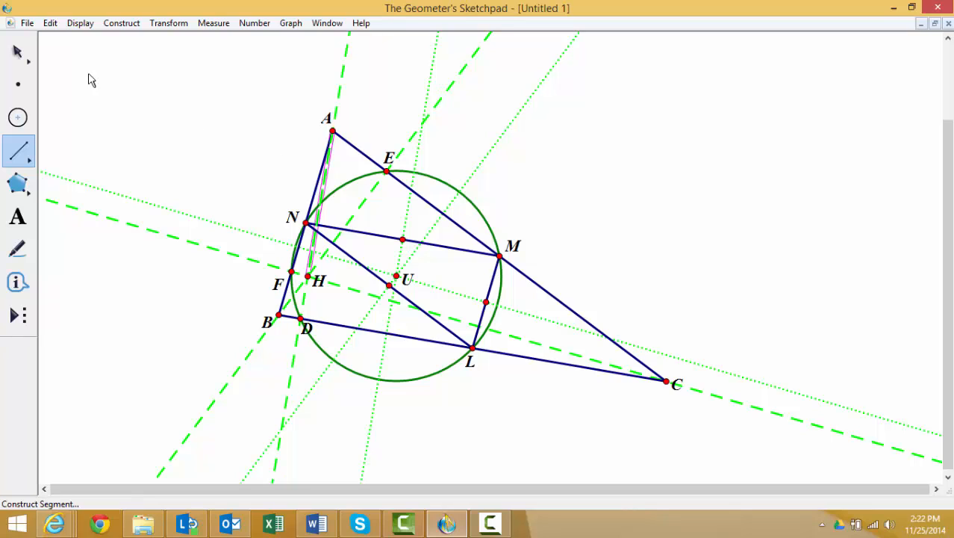
{"action": "left_click", "coordinate": [18, 51]}
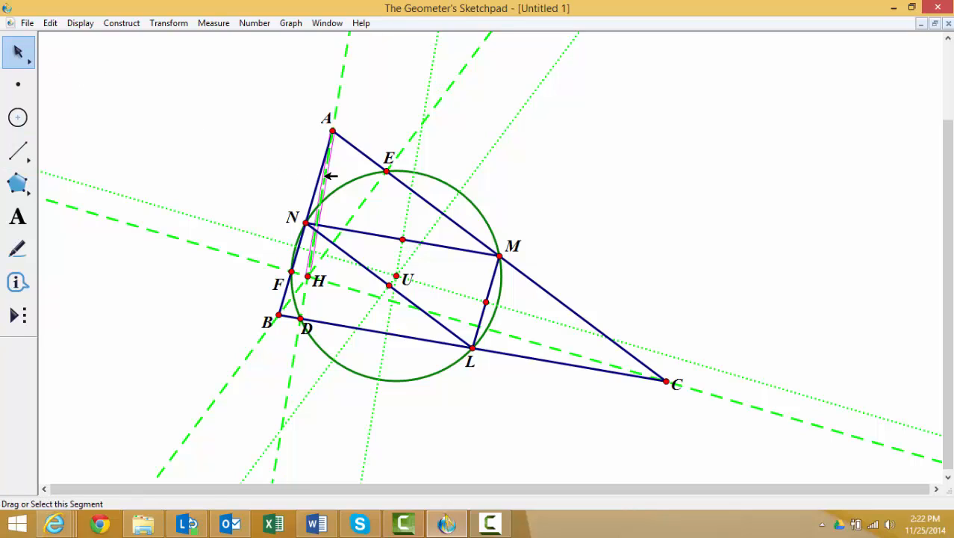
{"action": "right_click", "coordinate": [329, 183]}
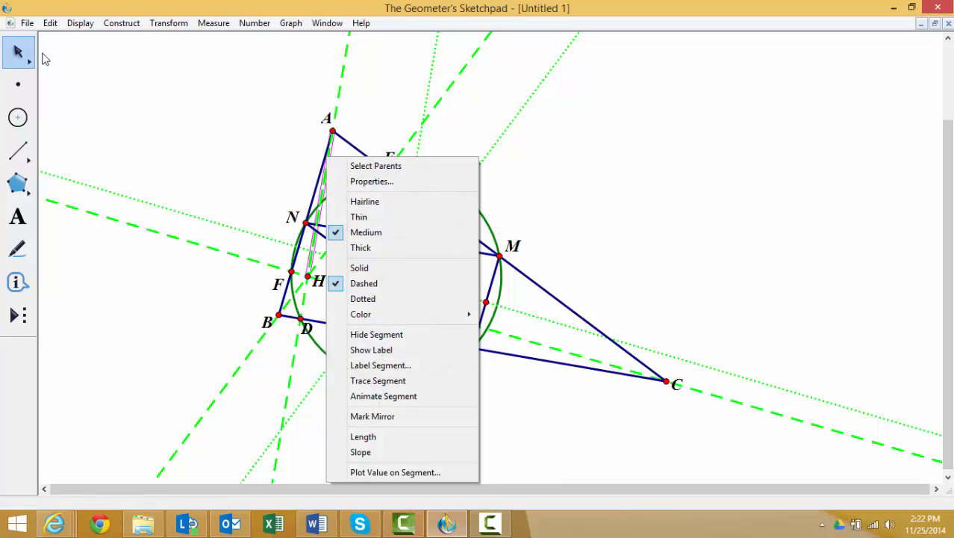
{"action": "left_click", "coordinate": [20, 54]}
{"action": "left_click", "coordinate": [325, 177]}
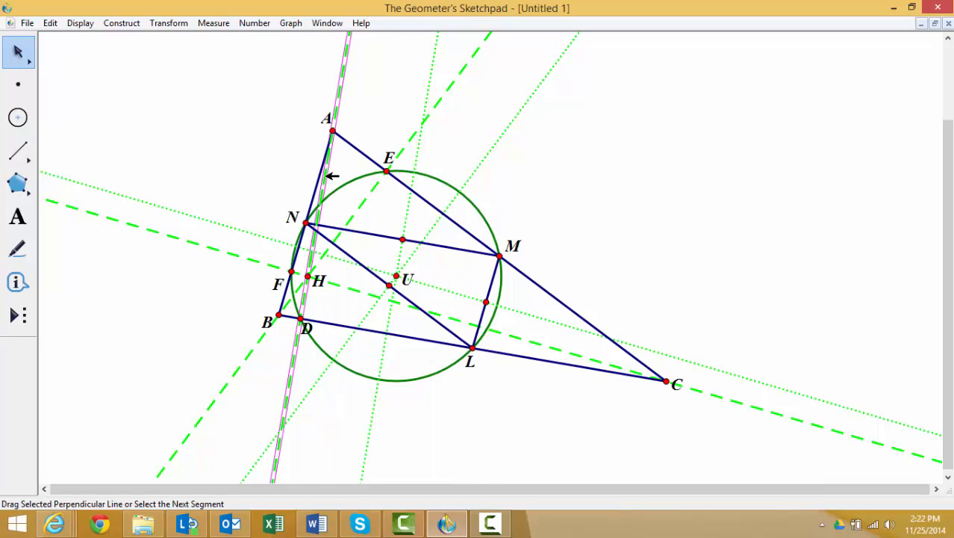
{"action": "left_click", "coordinate": [326, 176]}
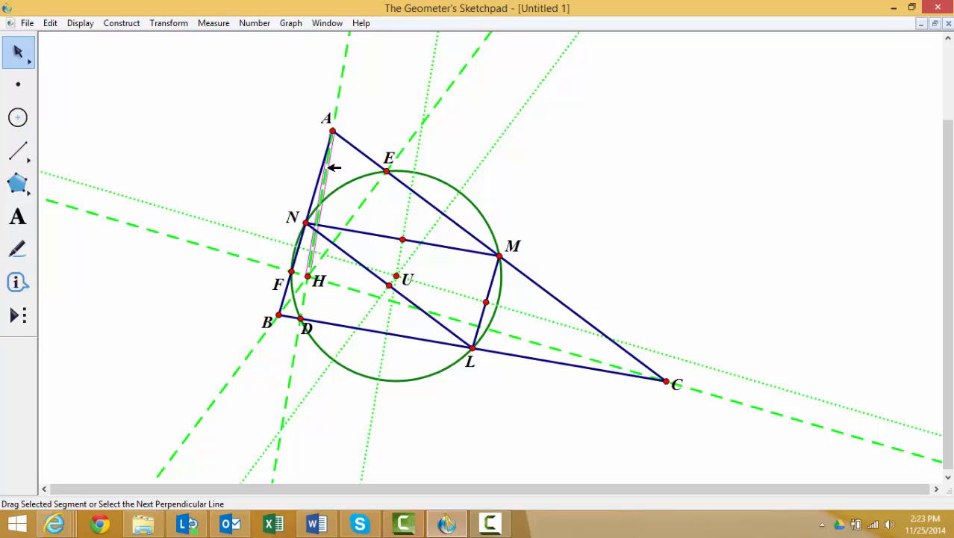
{"action": "left_click", "coordinate": [26, 57]}
{"action": "left_click", "coordinate": [138, 89]}
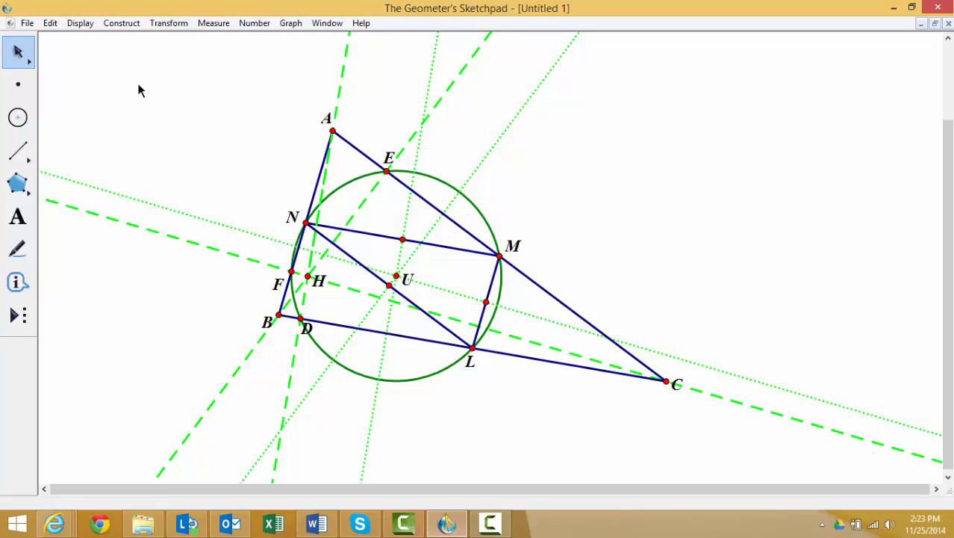
Construct the midpoint of the segment from vertex A to the orthocenter H.
{"action": "left_click", "coordinate": [326, 175]}
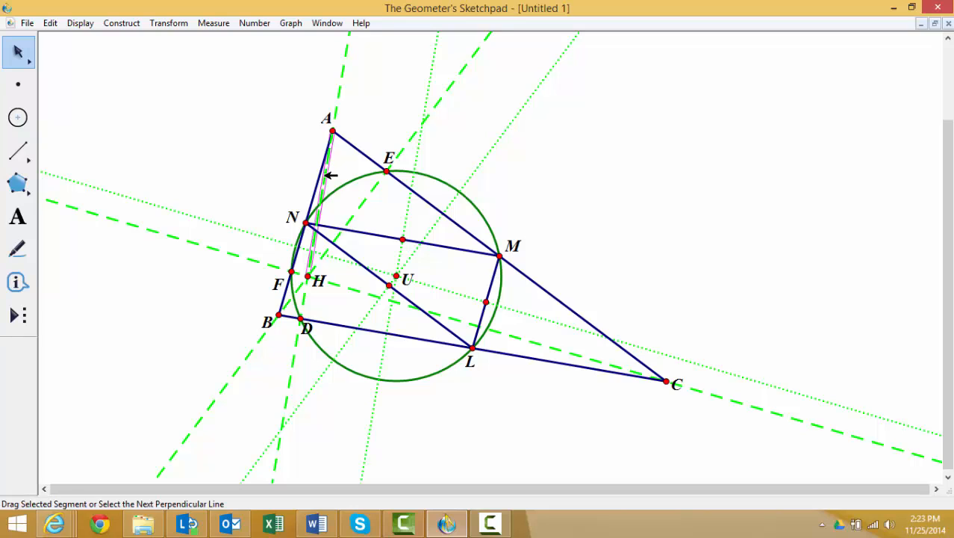
{"action": "left_click", "coordinate": [132, 24]}
{"action": "left_click", "coordinate": [140, 56]}
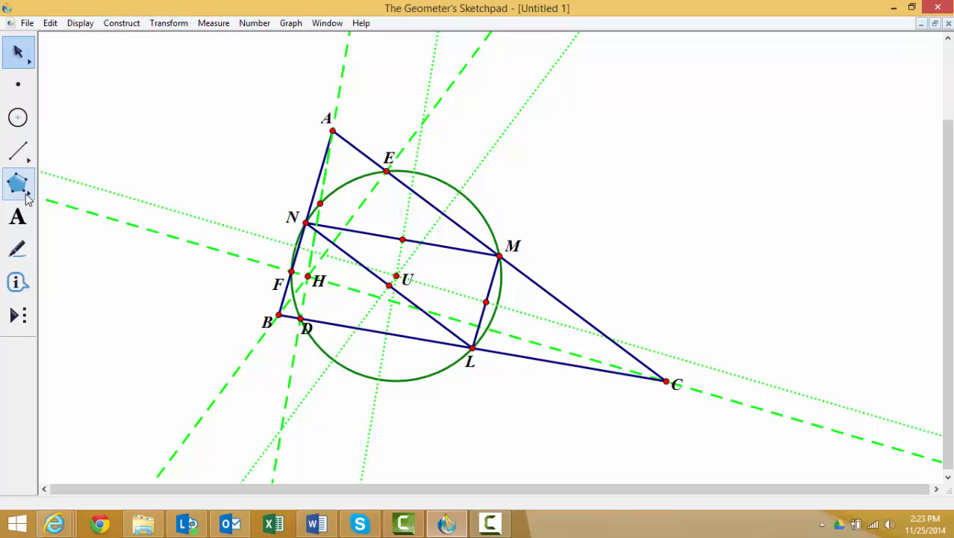
Construct a segment from vertex B to the orthocenter H and its midpoint, leaving nothing selected.
{"action": "left_click", "coordinate": [20, 152]}
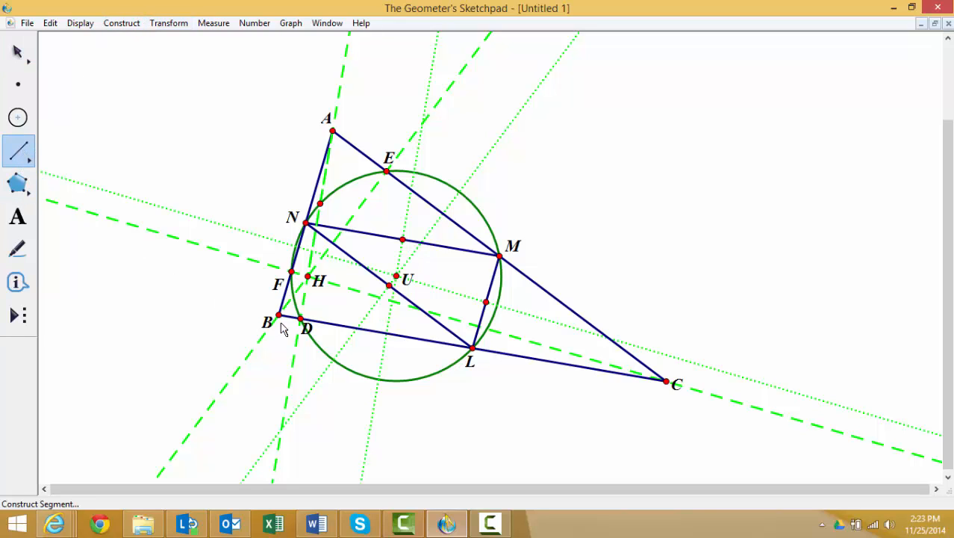
{"action": "left_click_drag", "start_coordinate": [279, 318], "coordinate": [305, 284]}
{"action": "left_click", "coordinate": [125, 24]}
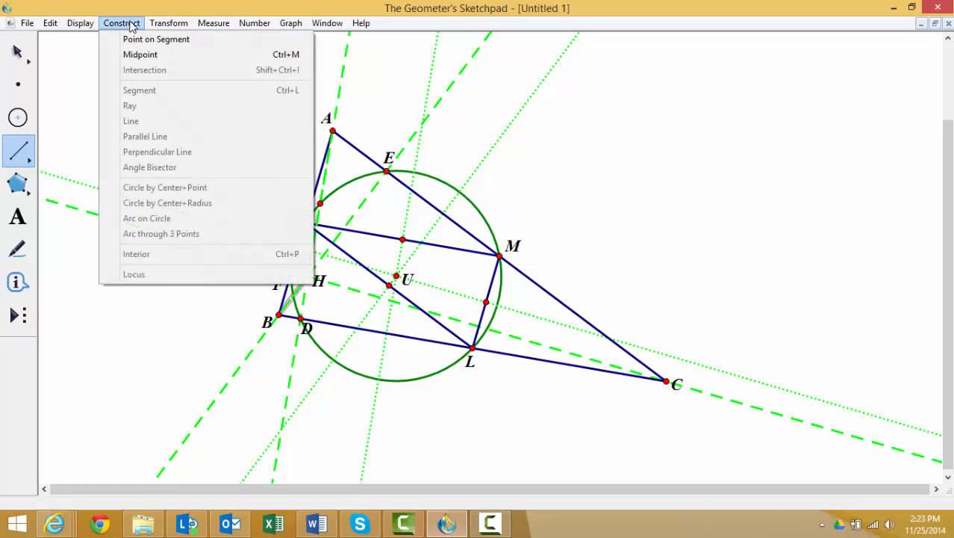
{"action": "left_click", "coordinate": [139, 57]}
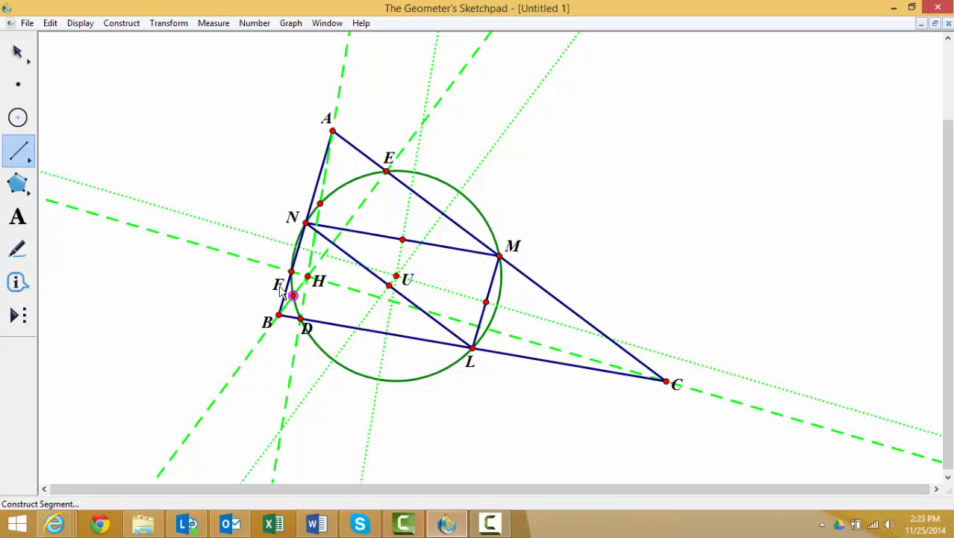
{"action": "left_click", "coordinate": [21, 55]}
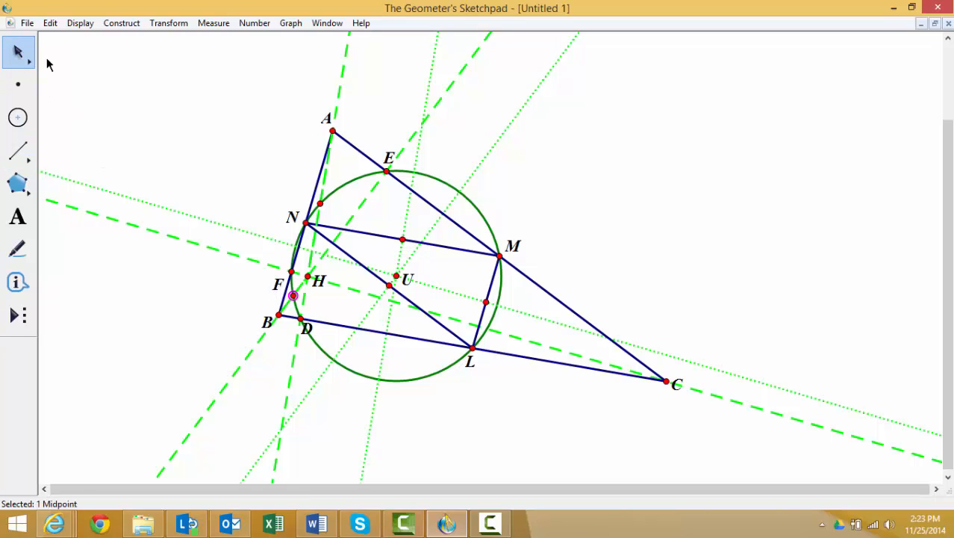
{"action": "left_click", "coordinate": [95, 77]}
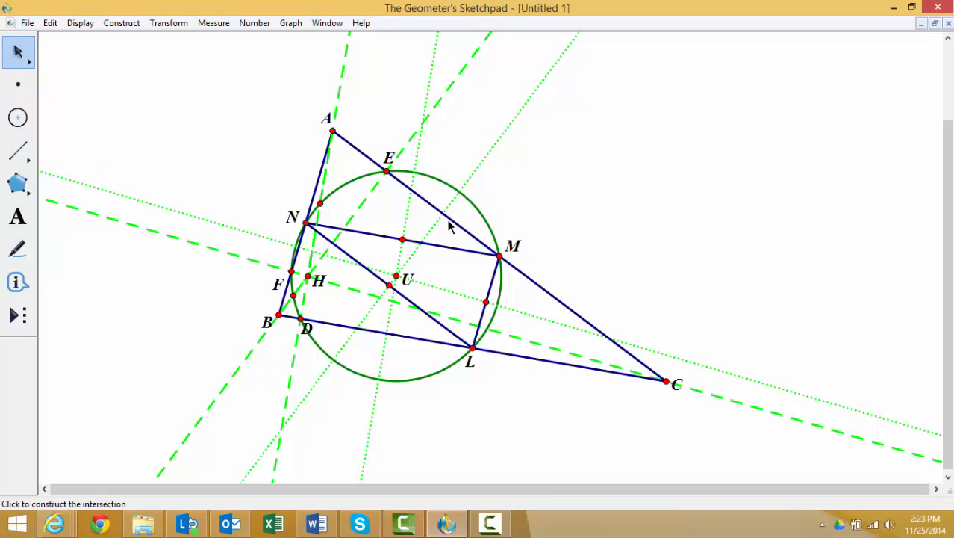
Construct a segment from the orthocenter H to vertex C and its midpoint, leaving nothing selected.
{"action": "left_click", "coordinate": [18, 151]}
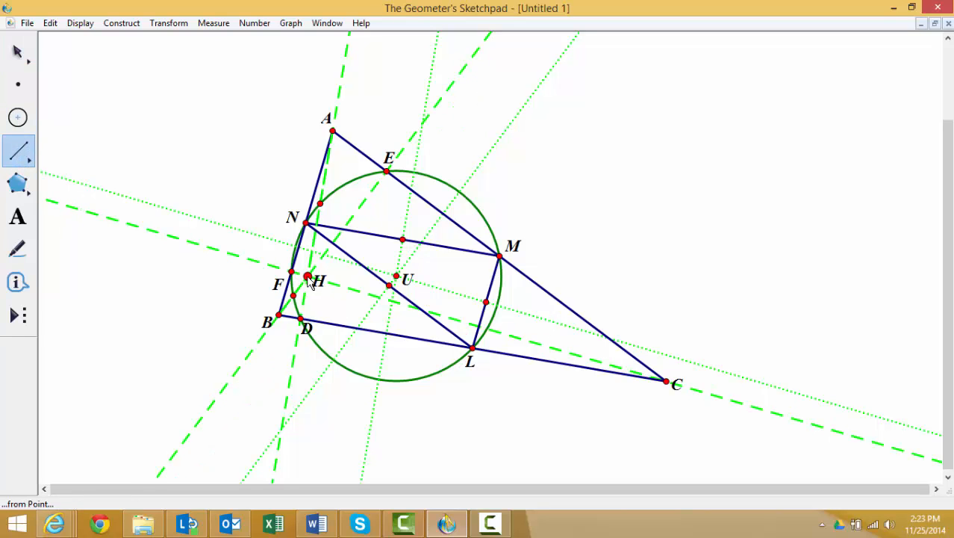
{"action": "left_click_drag", "start_coordinate": [307, 276], "coordinate": [664, 384]}
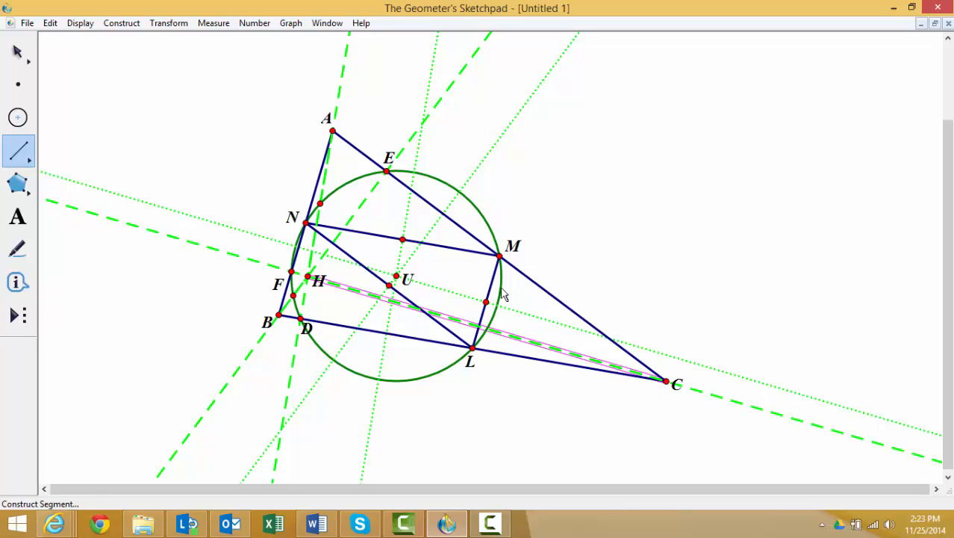
{"action": "left_click", "coordinate": [118, 24]}
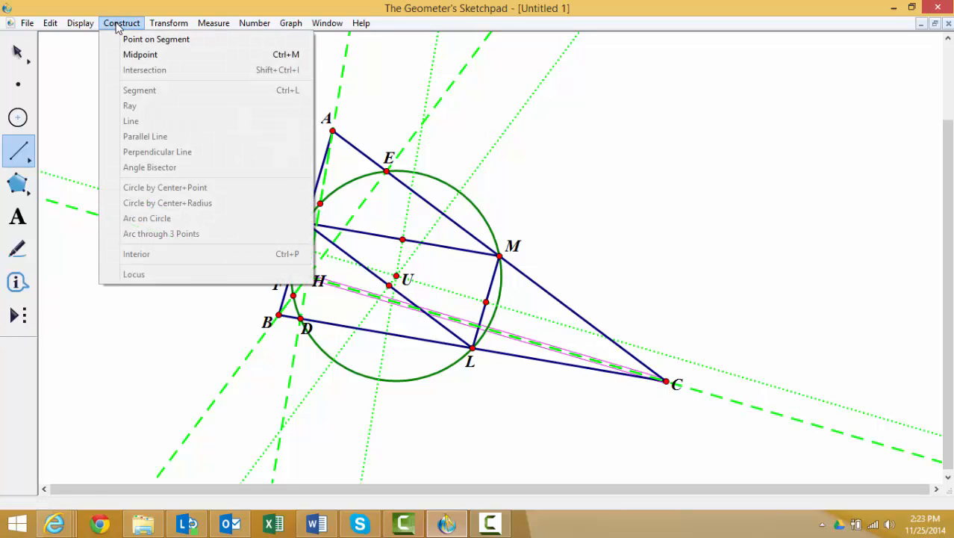
{"action": "left_click", "coordinate": [135, 56]}
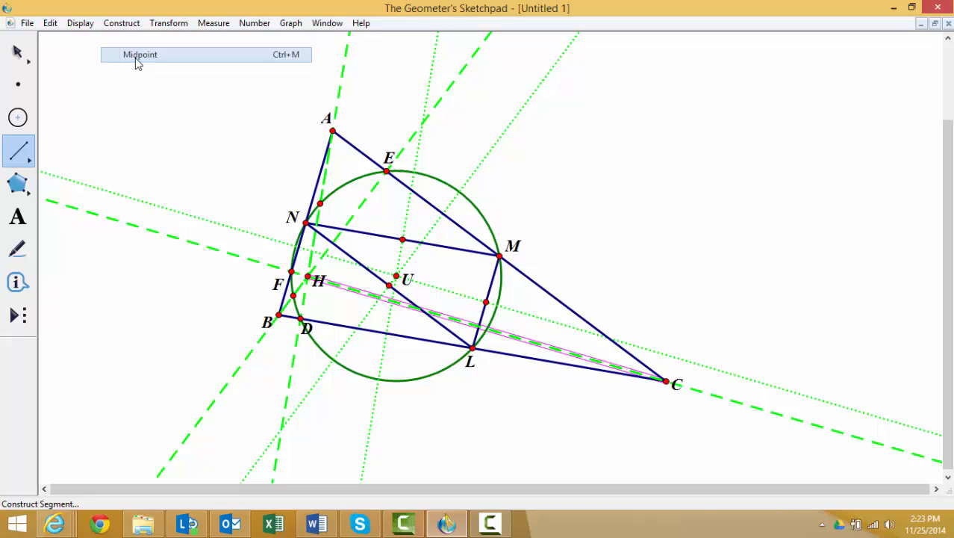
{"action": "left_click", "coordinate": [15, 52]}
{"action": "left_click", "coordinate": [109, 94]}
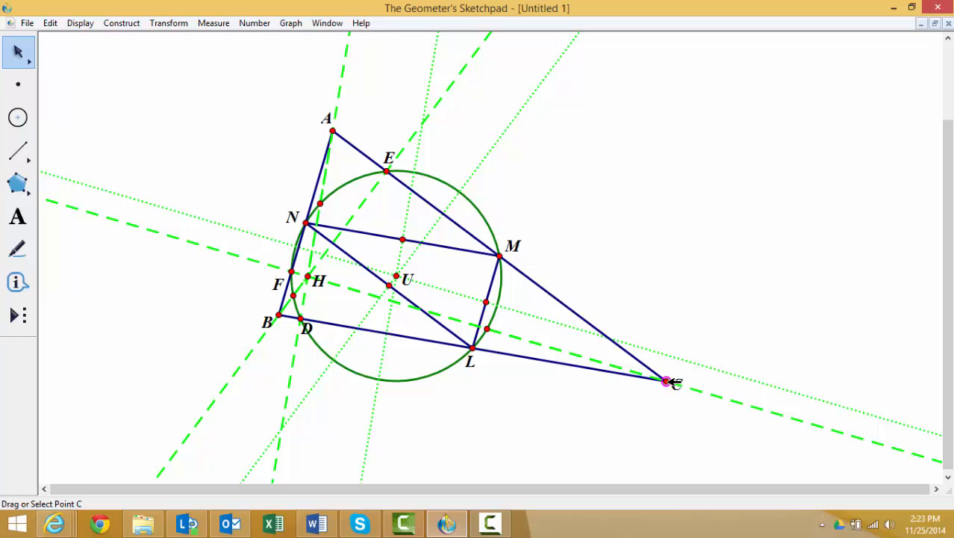
Reshape the triangle by moving vertex C up and farther from B until side BC is nearly horizontal, leaving nothing selected.
{"action": "left_click_drag", "start_coordinate": [672, 381], "coordinate": [790, 323]}
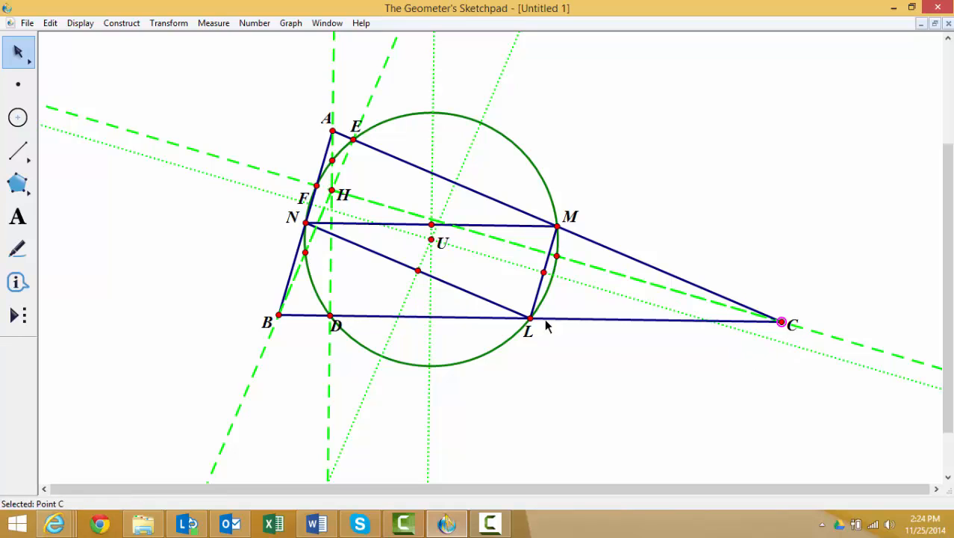
{"action": "left_click", "coordinate": [17, 54]}
{"action": "left_click", "coordinate": [144, 62]}
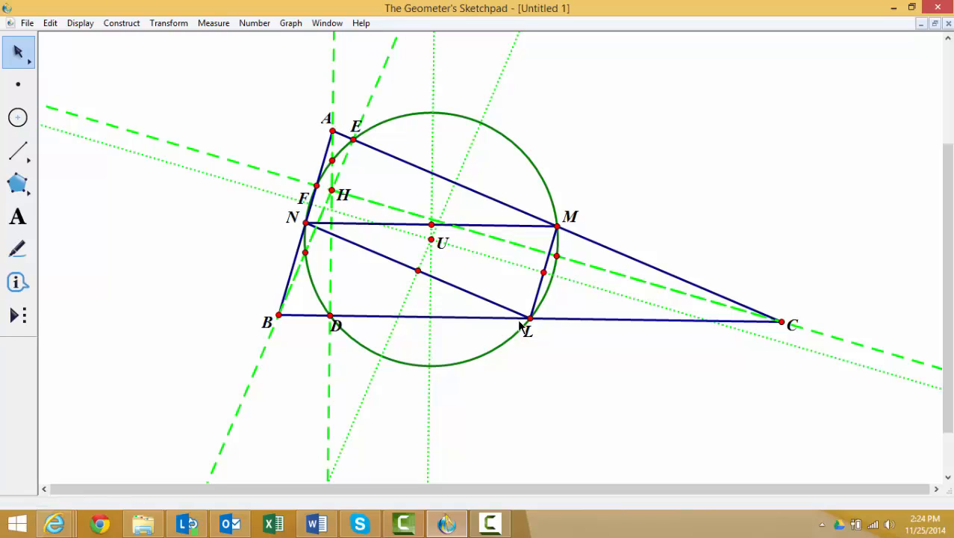
Construct the median segment from vertex A to midpoint L and give it a solid line style.
{"action": "left_click", "coordinate": [19, 153]}
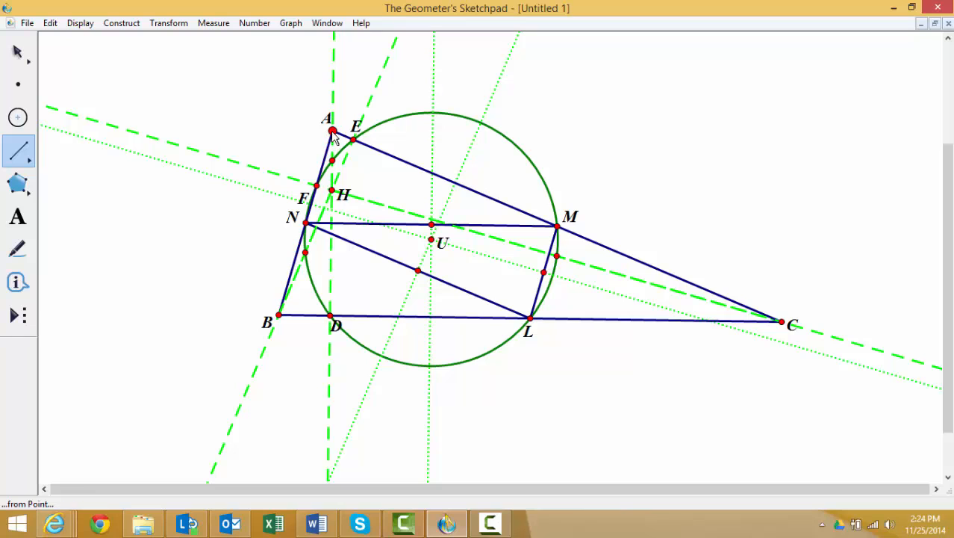
{"action": "left_click_drag", "start_coordinate": [333, 135], "coordinate": [529, 317]}
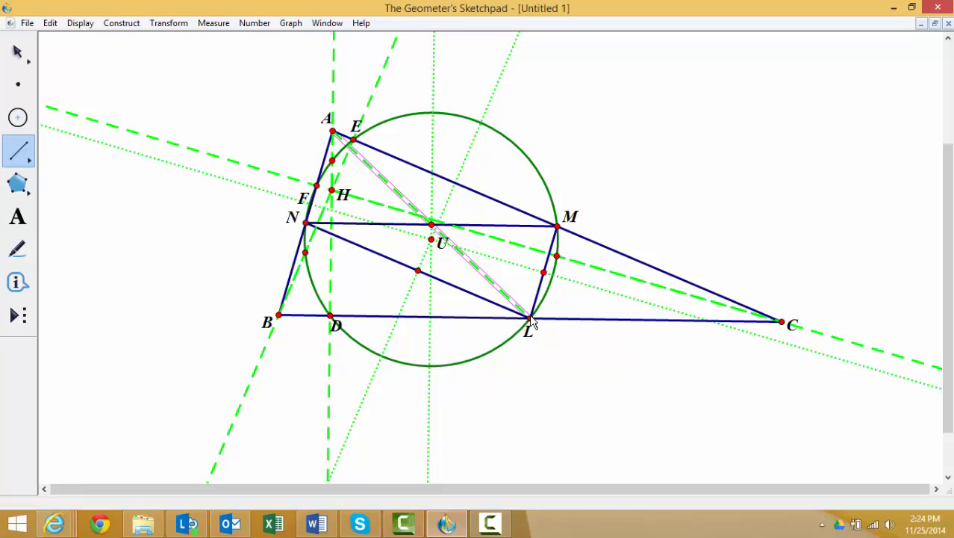
{"action": "right_click", "coordinate": [405, 202]}
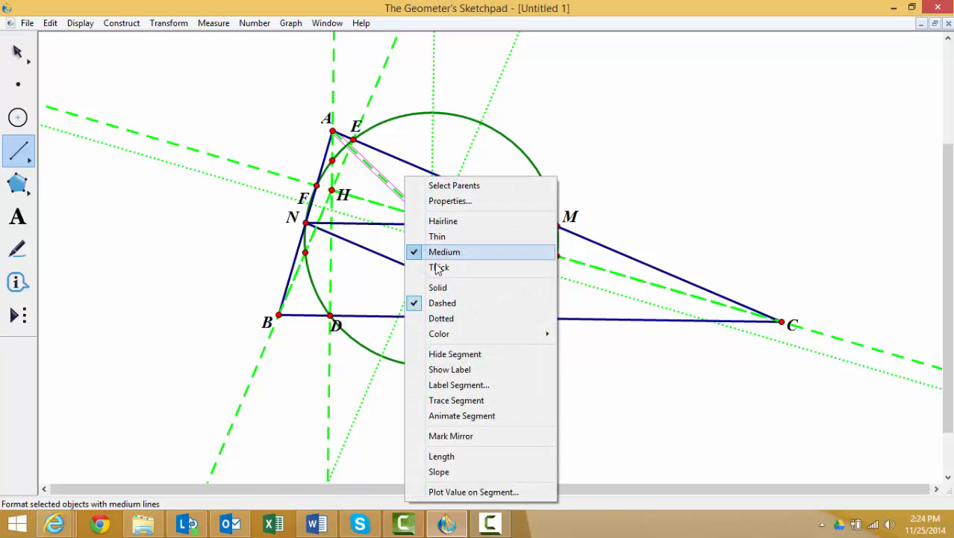
{"action": "left_click", "coordinate": [440, 290]}
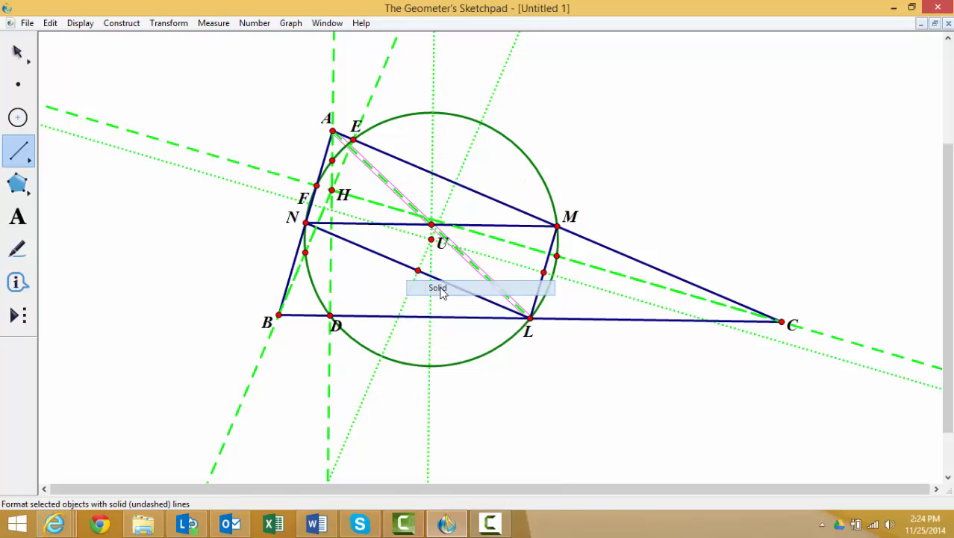
Color the median segment AL magenta and leave nothing selected.
{"action": "right_click", "coordinate": [398, 195]}
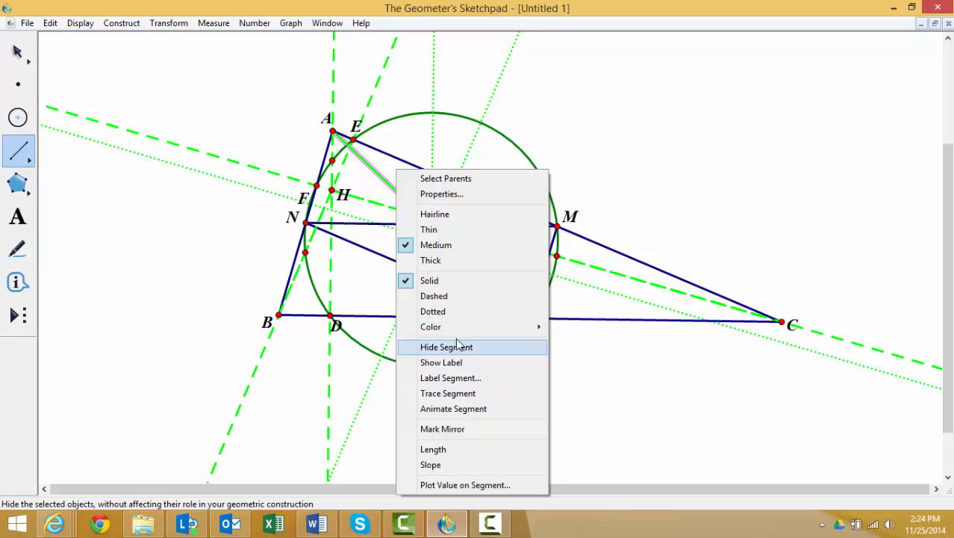
{"action": "mouse_move", "coordinate": [458, 338]}
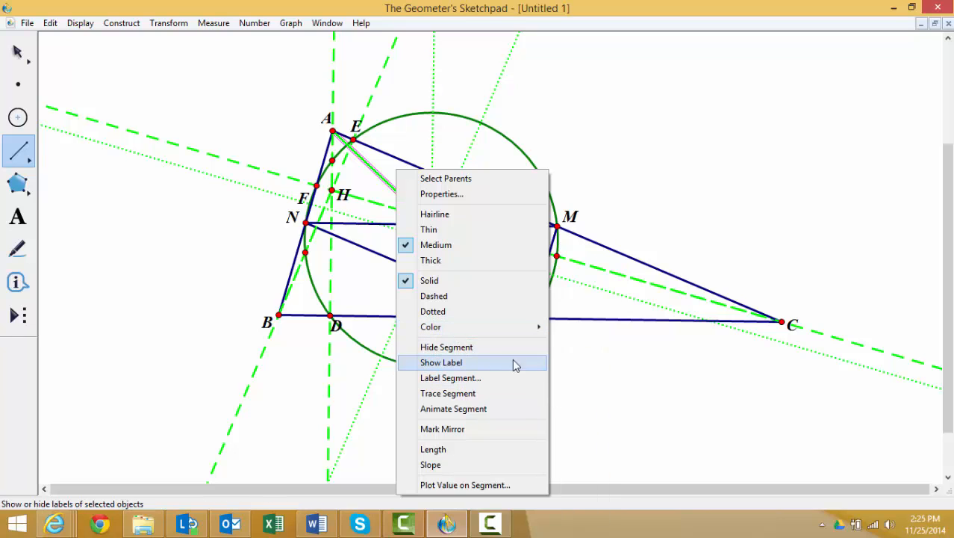
{"action": "mouse_move", "coordinate": [536, 330]}
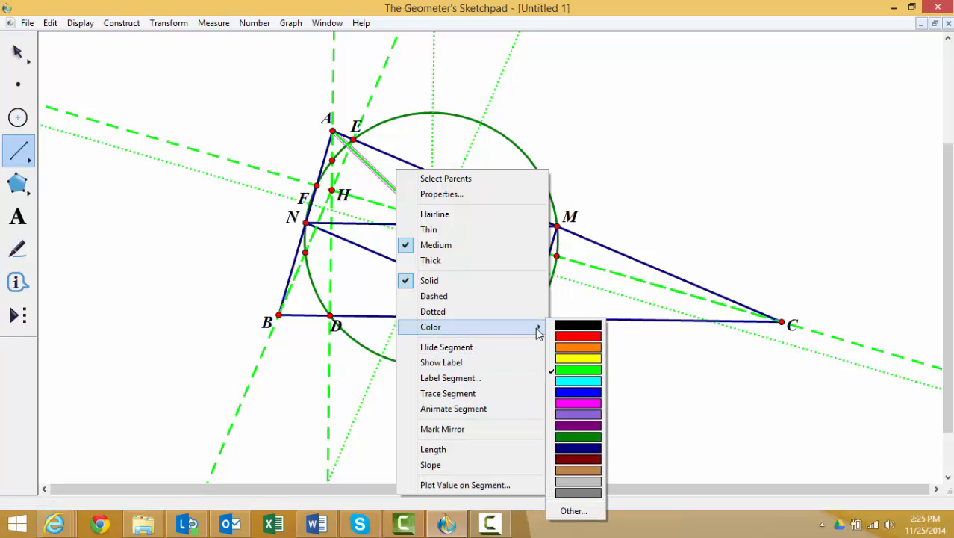
{"action": "left_click", "coordinate": [570, 404]}
{"action": "left_click", "coordinate": [18, 51]}
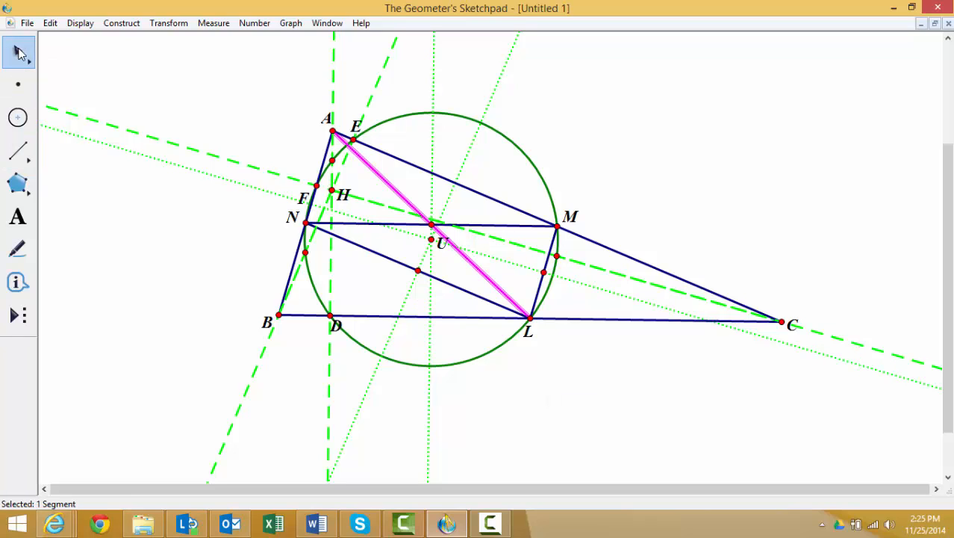
{"action": "left_click", "coordinate": [82, 61]}
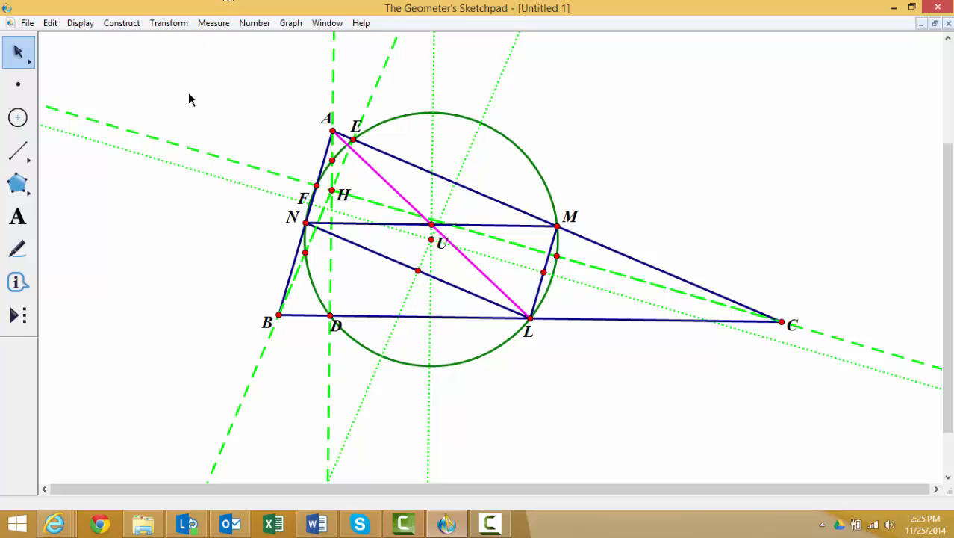
Construct the other two median segments, from vertex B to midpoint M and from vertex C to midpoint N, leaving nothing selected.
{"action": "left_click", "coordinate": [18, 151]}
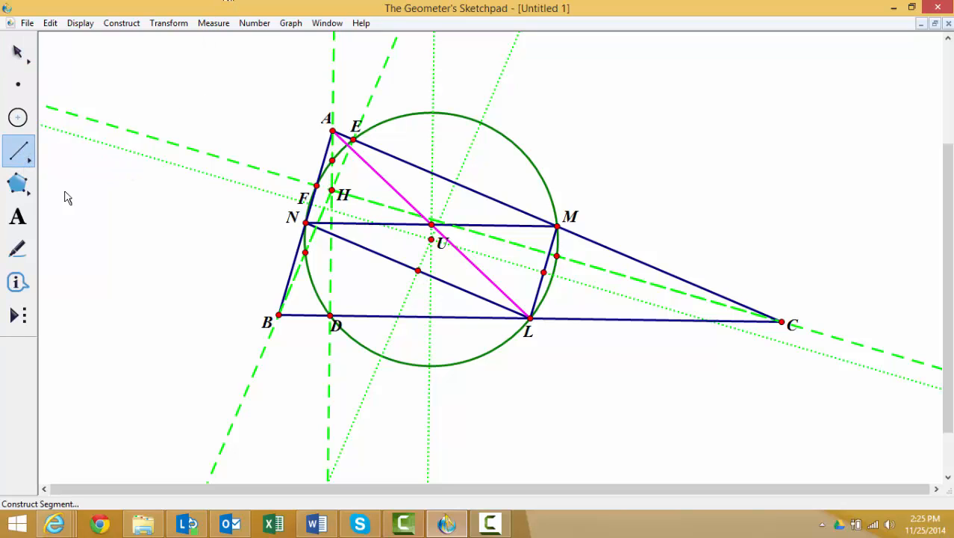
{"action": "left_click_drag", "start_coordinate": [278, 315], "coordinate": [558, 227]}
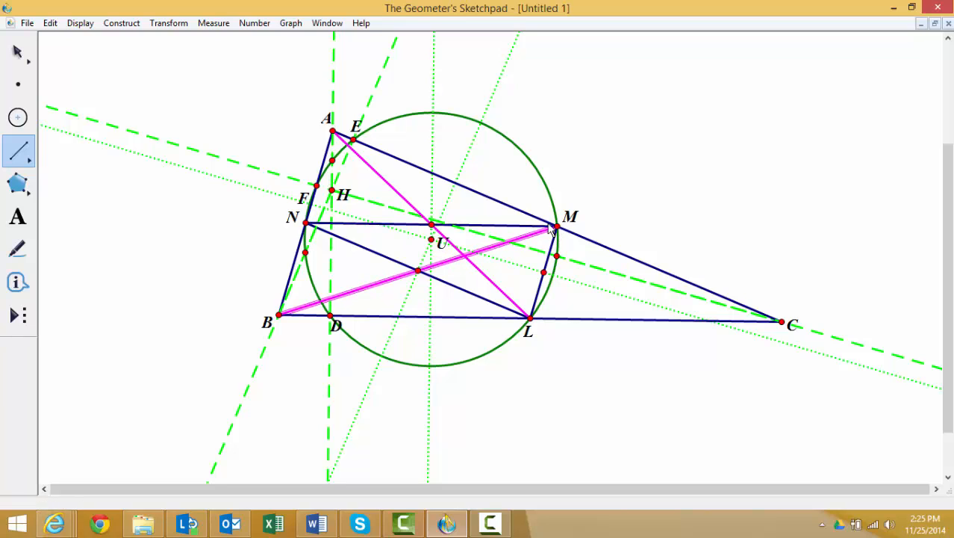
{"action": "left_click", "coordinate": [18, 52]}
{"action": "left_click", "coordinate": [127, 88]}
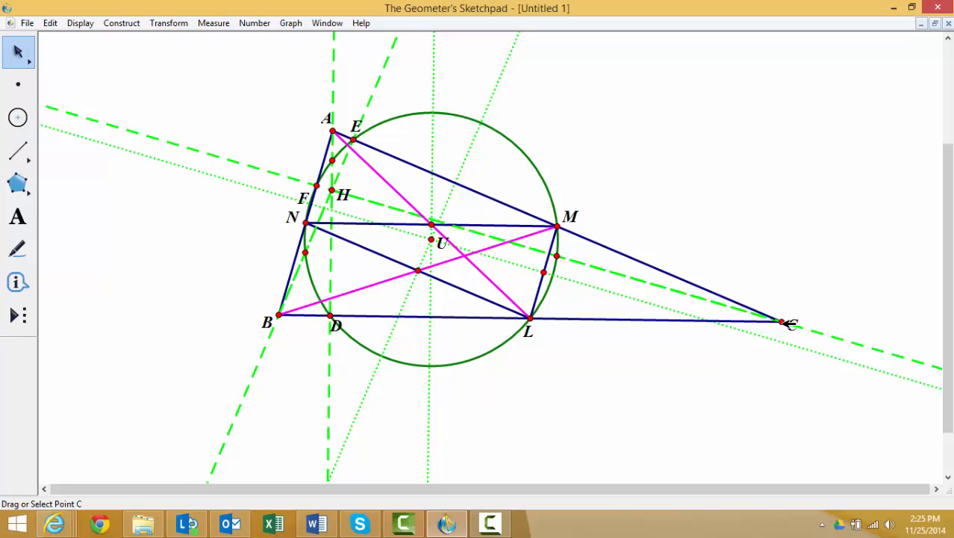
{"action": "left_click", "coordinate": [16, 153]}
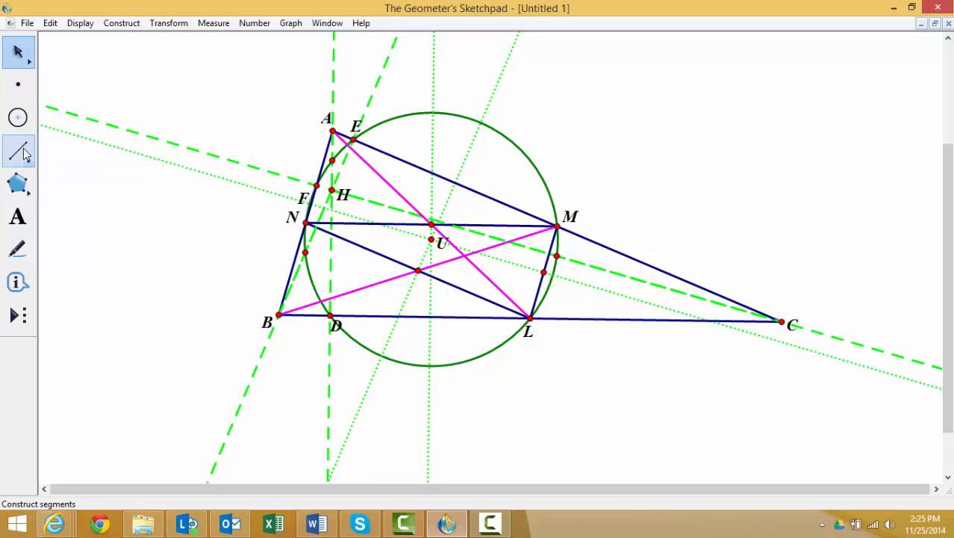
{"action": "mouse_move", "coordinate": [782, 322]}
{"action": "left_mouse_down"}
{"action": "mouse_move", "coordinate": [639, 309]}
{"action": "mouse_move", "coordinate": [415, 262]}
{"action": "mouse_move", "coordinate": [305, 223]}
{"action": "left_mouse_up"}
{"action": "left_click", "coordinate": [18, 52]}
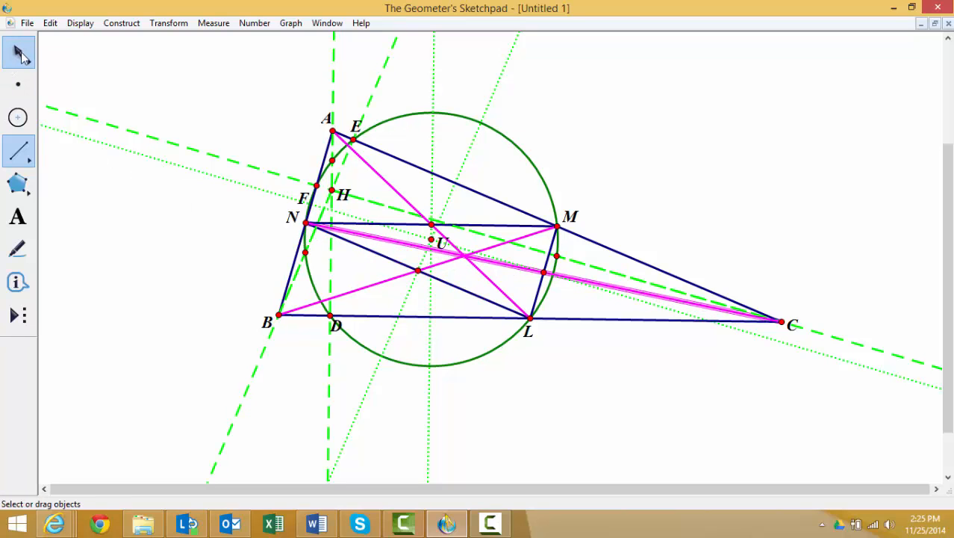
{"action": "left_click", "coordinate": [70, 177]}
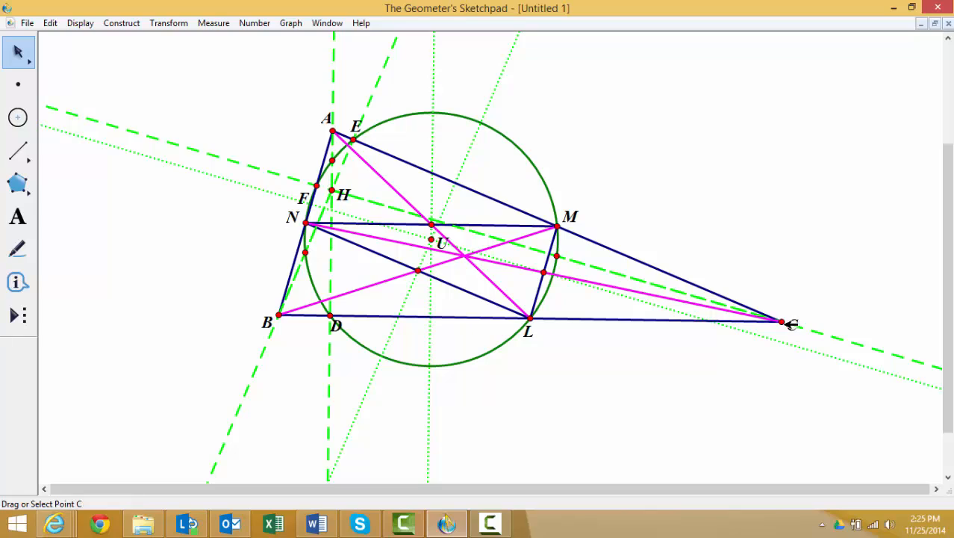
Move vertex C very slightly closer to B along side BC.
{"action": "mouse_move", "coordinate": [781, 321]}
{"action": "left_mouse_down"}
{"action": "mouse_move", "coordinate": [778, 339]}
{"action": "mouse_move", "coordinate": [780, 316]}
{"action": "mouse_move", "coordinate": [755, 275]}
{"action": "mouse_move", "coordinate": [784, 321]}
{"action": "left_mouse_up"}
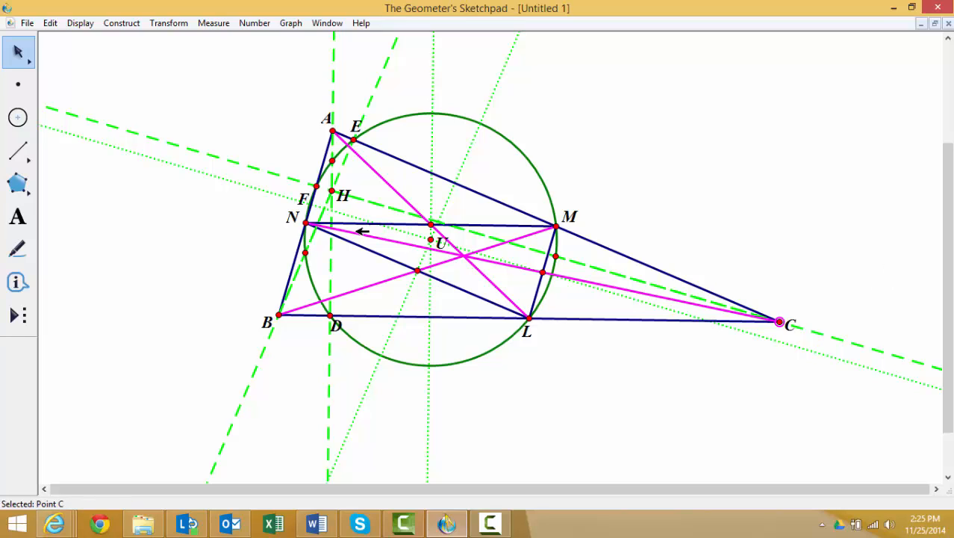
Construct the intersection point of medians AL and BM.
{"action": "left_click", "coordinate": [21, 54]}
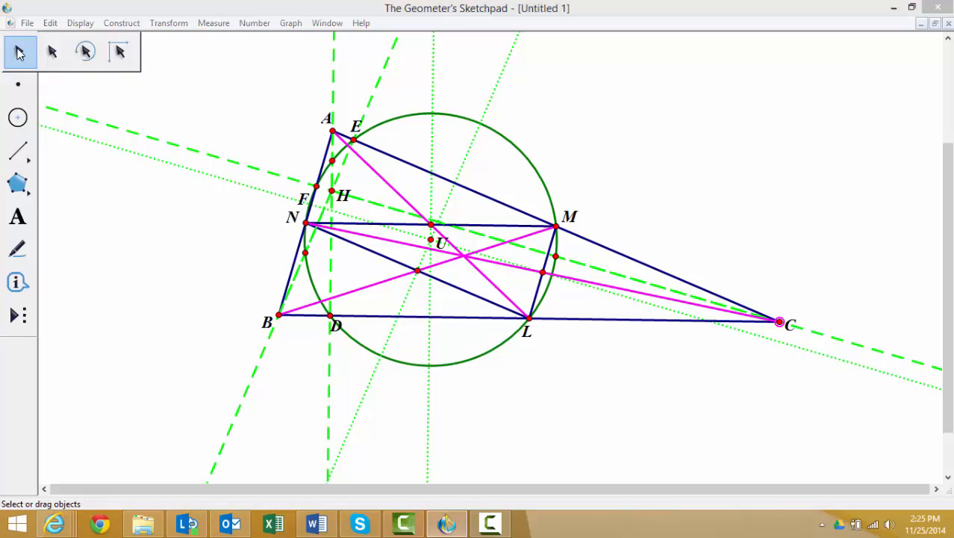
{"action": "left_click", "coordinate": [496, 285]}
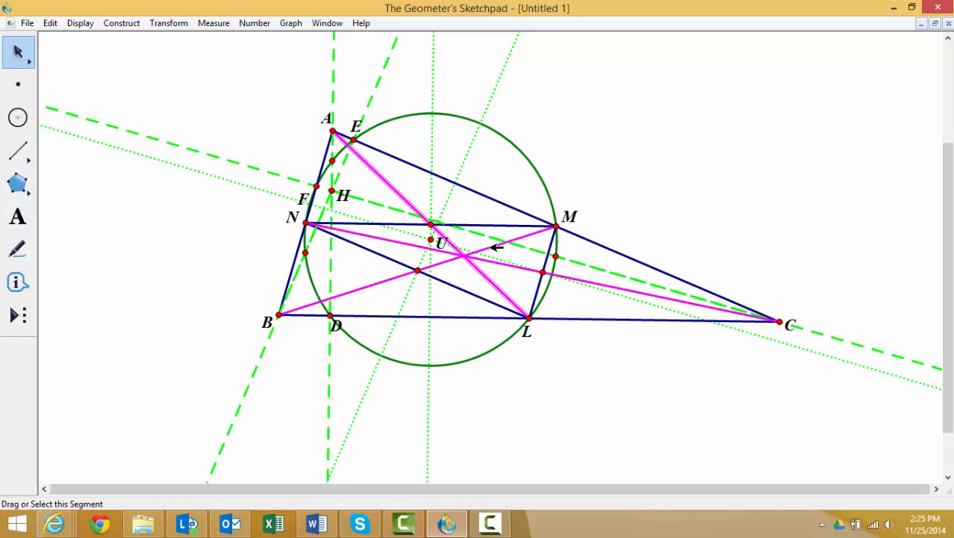
{"action": "left_click", "coordinate": [492, 247]}
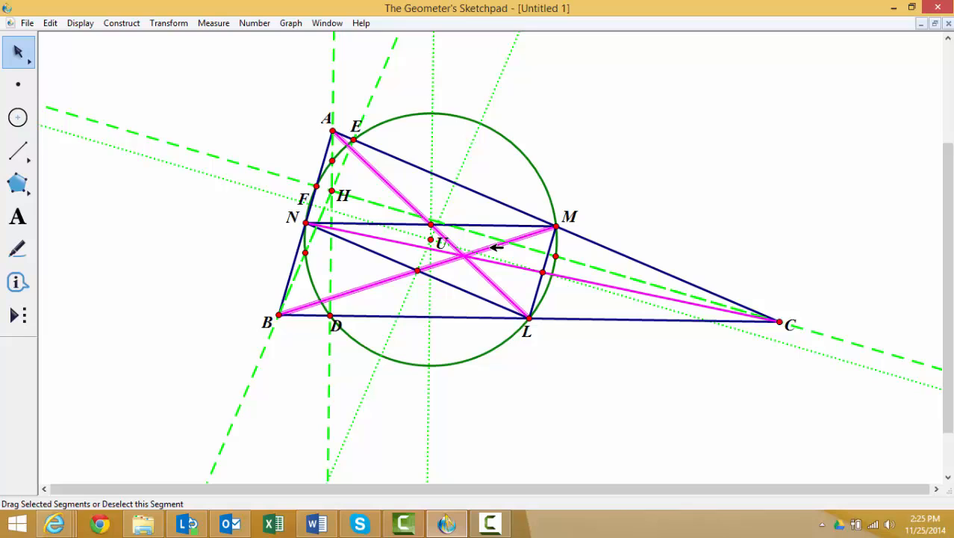
{"action": "left_click", "coordinate": [123, 24]}
{"action": "left_click", "coordinate": [150, 72]}
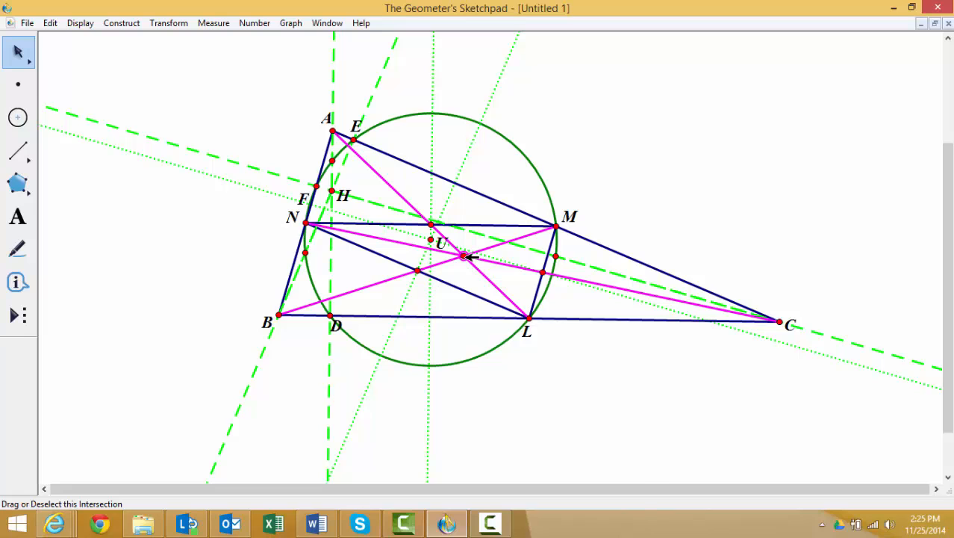
Label the intersection point of the medians G, and move vertex C slightly farther from B and downward.
{"action": "right_click", "coordinate": [464, 256]}
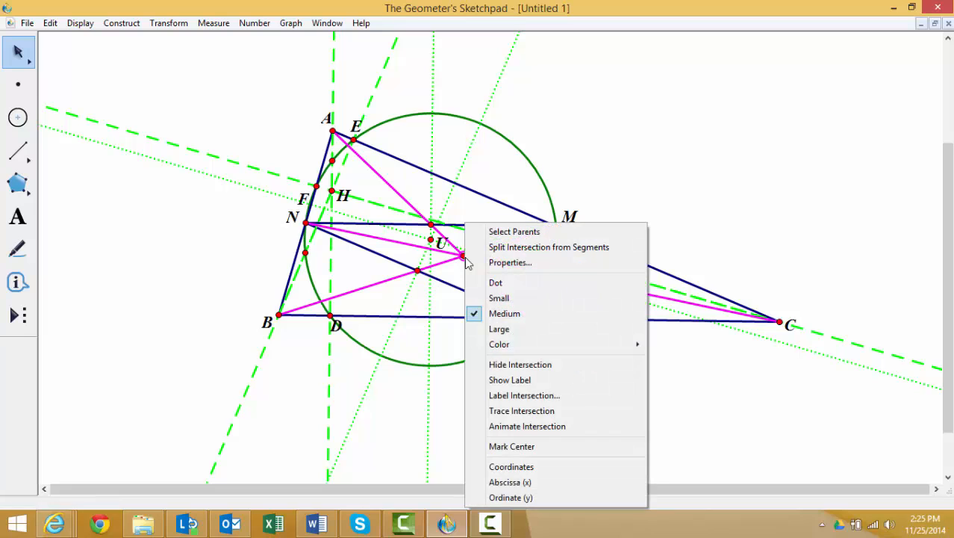
{"action": "left_click", "coordinate": [543, 402]}
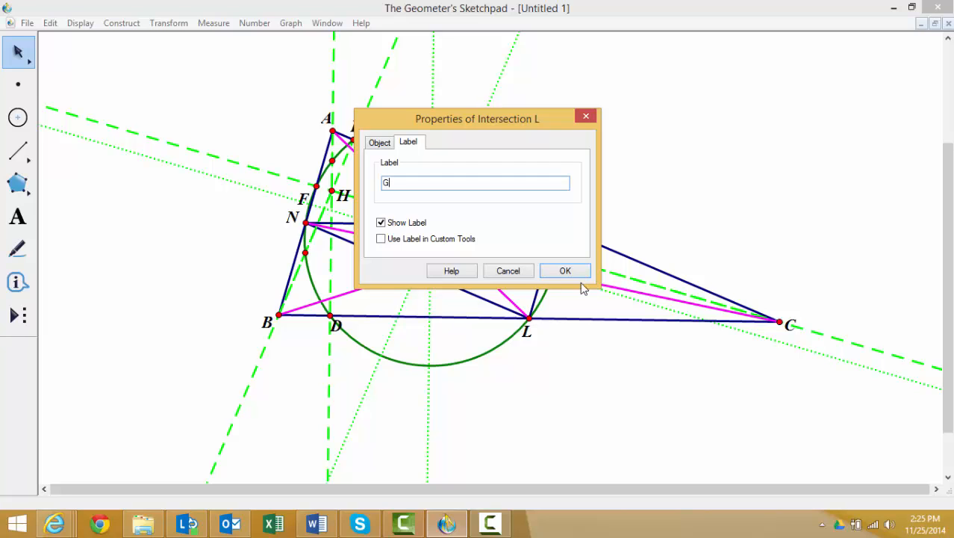
{"action": "left_click", "coordinate": [566, 271]}
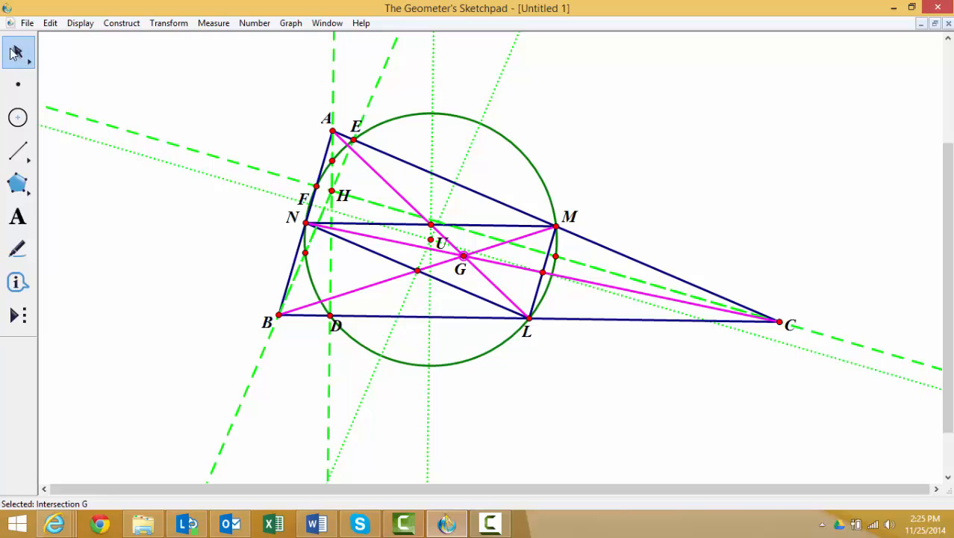
{"action": "left_click", "coordinate": [95, 74]}
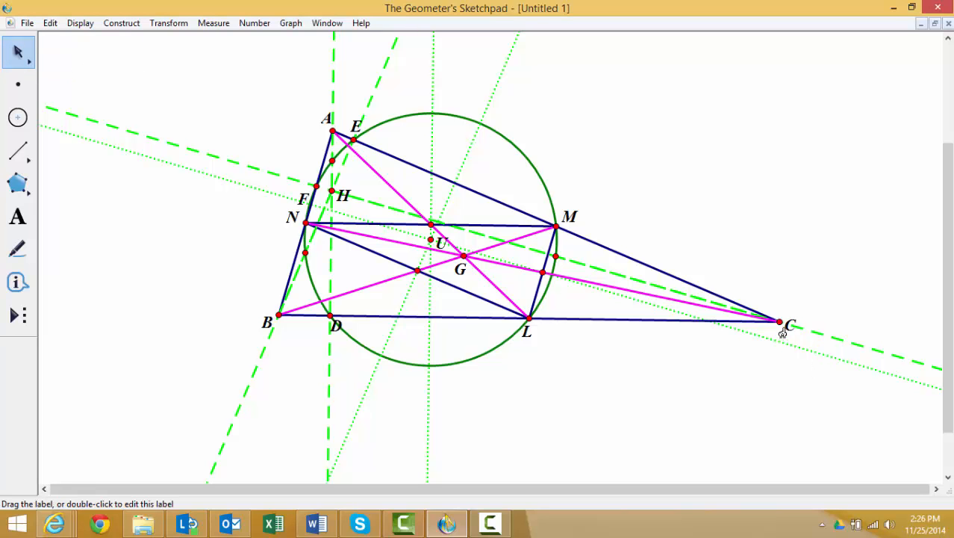
{"action": "left_click_drag", "start_coordinate": [780, 322], "coordinate": [814, 338]}
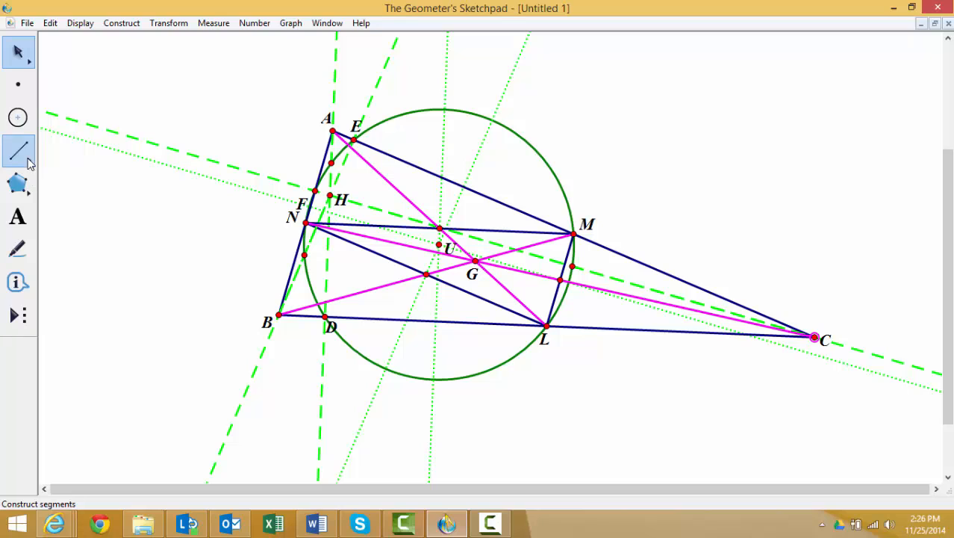
Construct an infinite straight line through orthocenter H and centroid G.
{"action": "left_click_drag", "start_coordinate": [29, 163], "coordinate": [112, 159]}
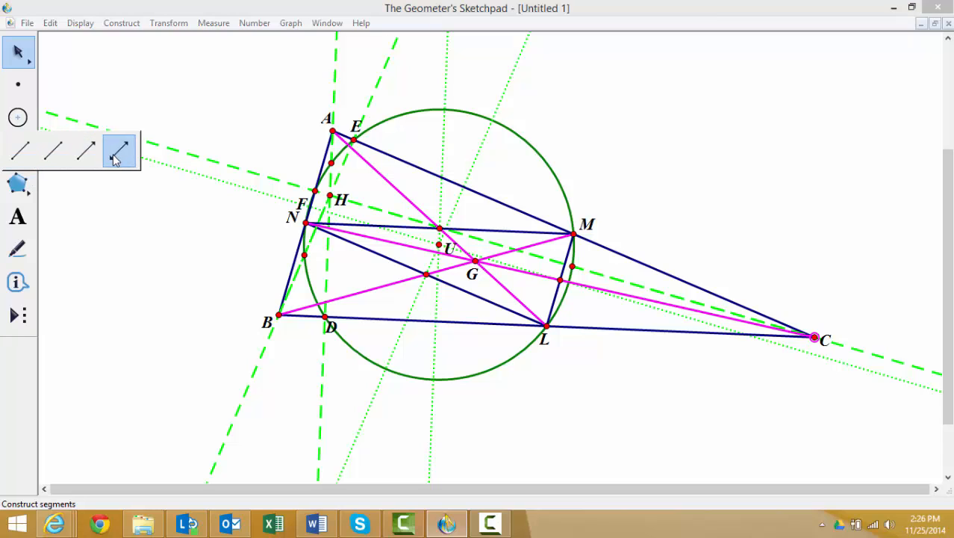
{"action": "left_click_drag", "start_coordinate": [114, 157], "coordinate": [113, 156]}
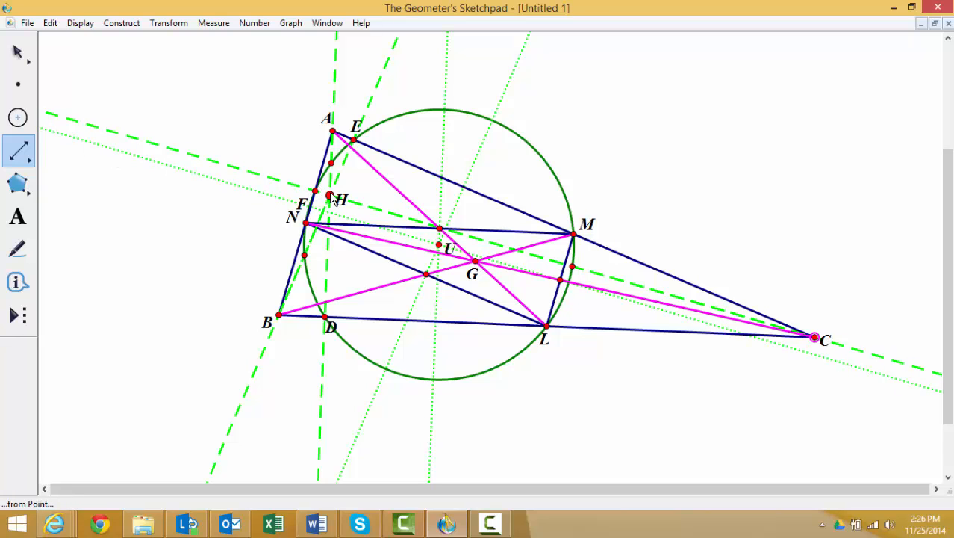
{"action": "left_click_drag", "start_coordinate": [331, 197], "coordinate": [475, 263]}
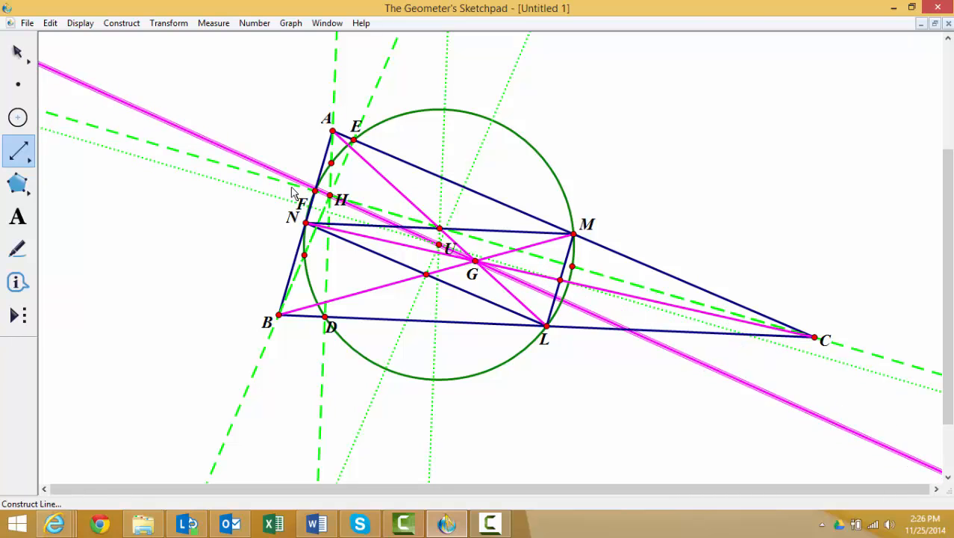
Color the line through H and G cyan and leave nothing selected.
{"action": "right_click", "coordinate": [249, 160]}
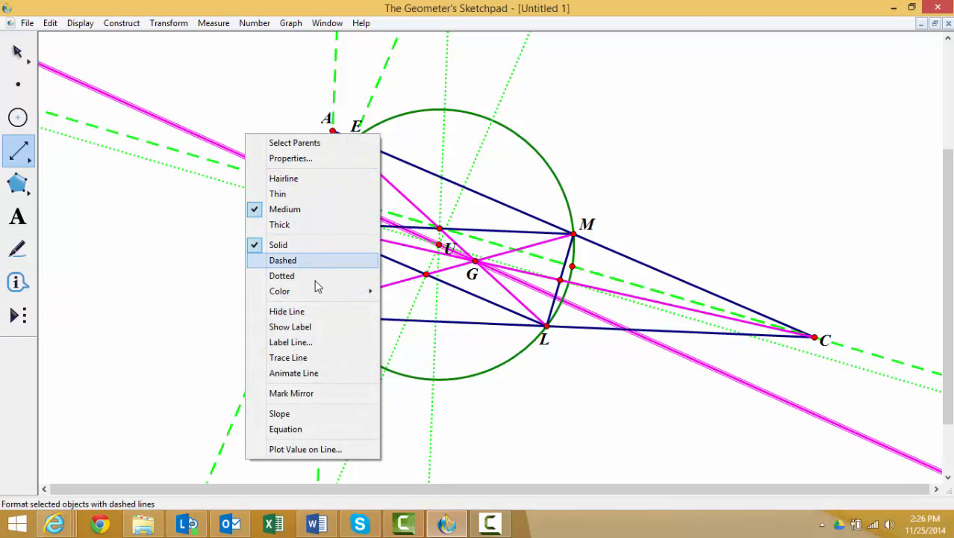
{"action": "mouse_move", "coordinate": [314, 292]}
{"action": "left_click", "coordinate": [423, 344]}
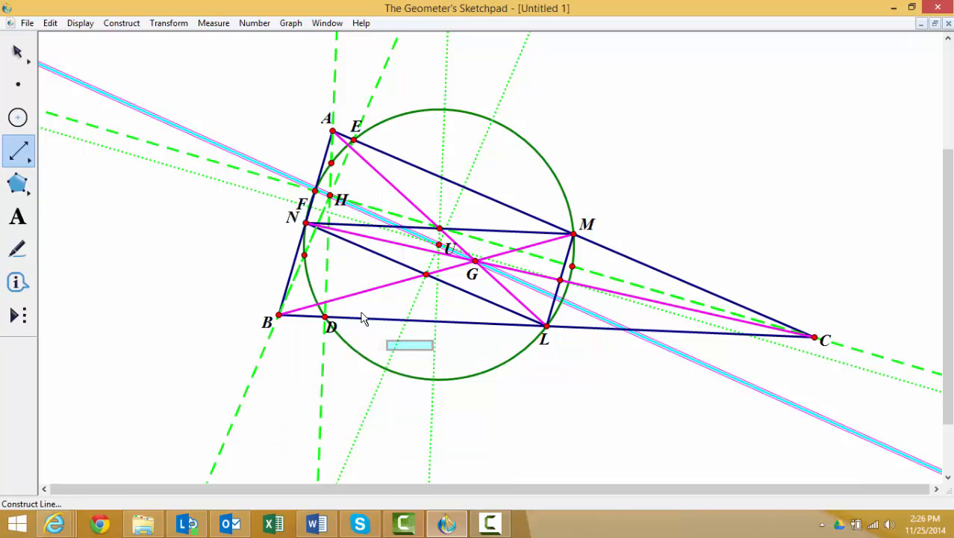
{"action": "left_click", "coordinate": [18, 52]}
{"action": "left_click", "coordinate": [117, 204]}
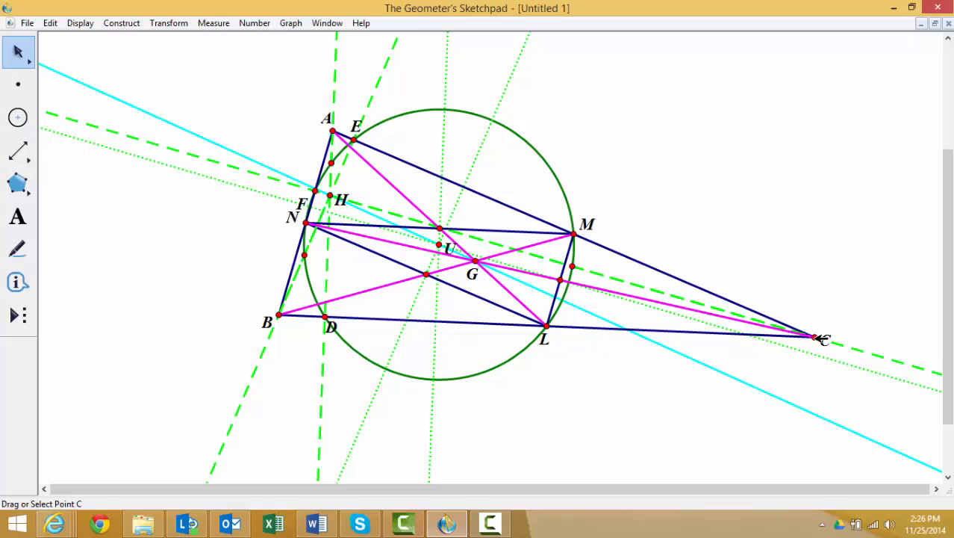
Move vertex C until side BC is nearly horizontal, and construct the perpendicular line to BC through midpoint L.
{"action": "left_click_drag", "start_coordinate": [821, 338], "coordinate": [842, 317]}
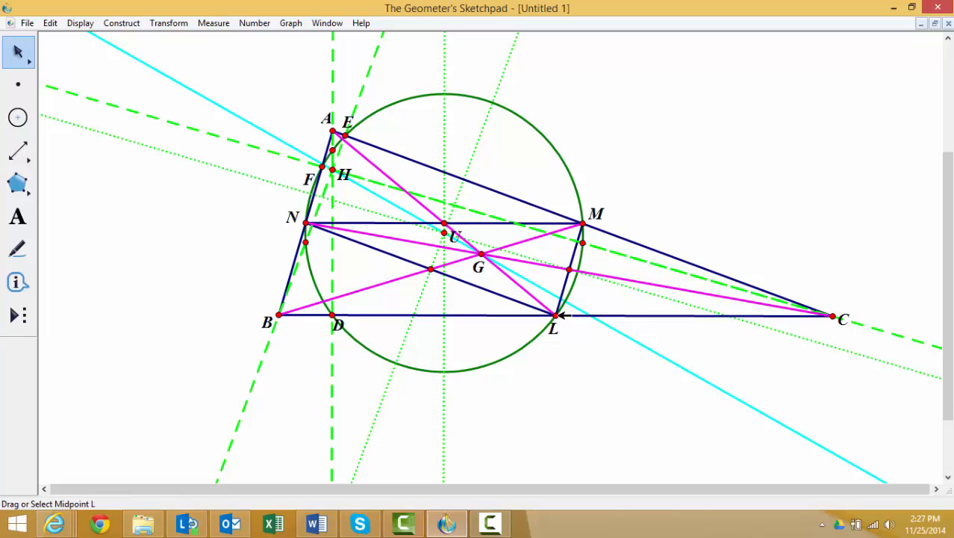
{"action": "left_click", "coordinate": [555, 316]}
{"action": "left_click", "coordinate": [622, 317]}
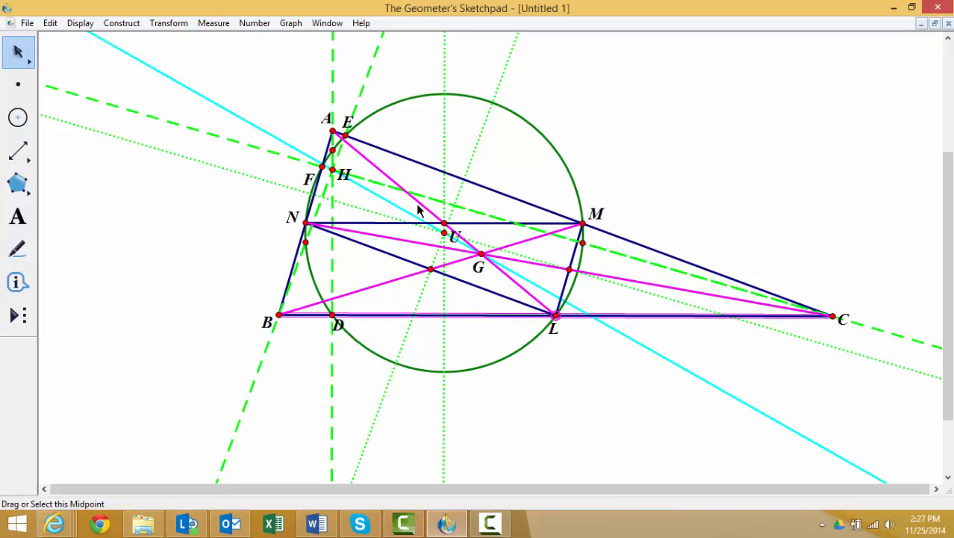
{"action": "left_click", "coordinate": [132, 23]}
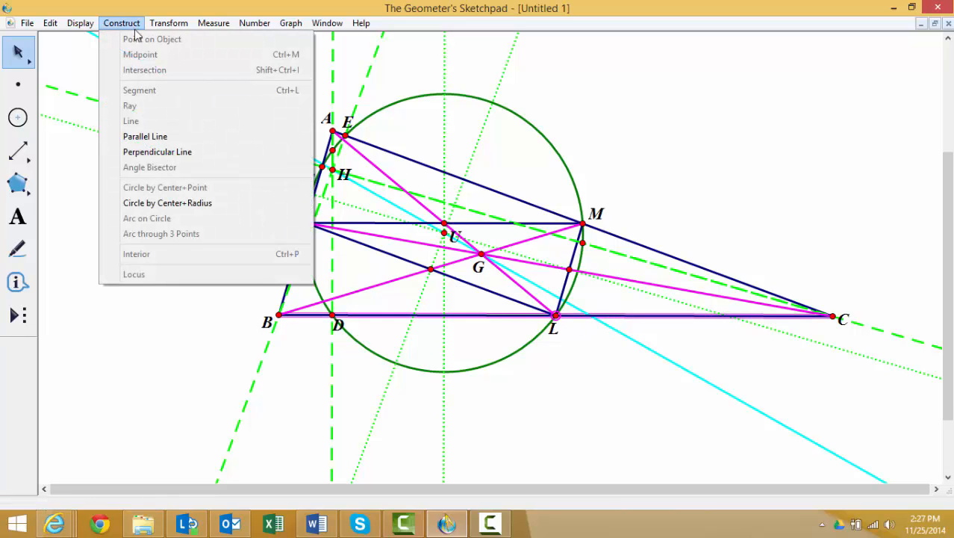
{"action": "left_click", "coordinate": [166, 155]}
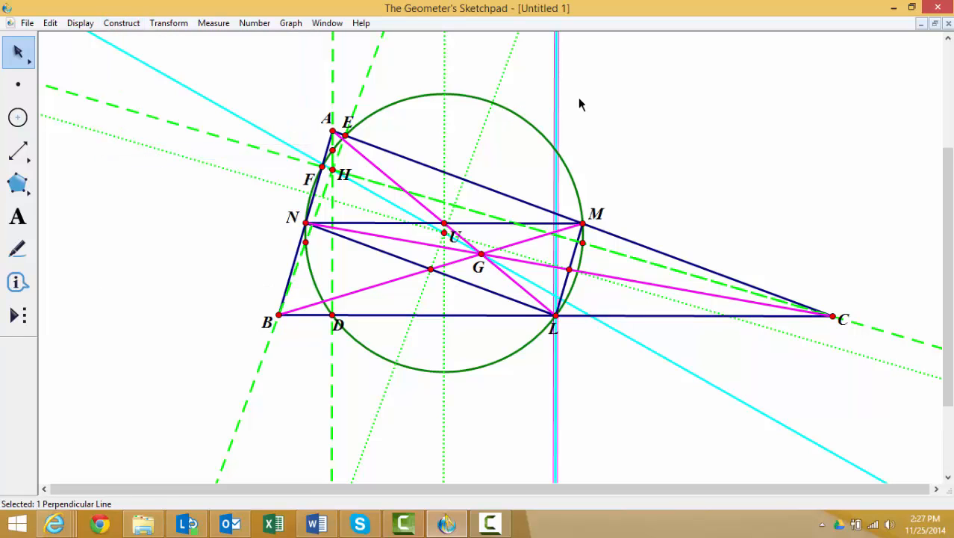
Give the perpendicular line through midpoint L a dashed style and leave nothing selected.
{"action": "right_click", "coordinate": [557, 84]}
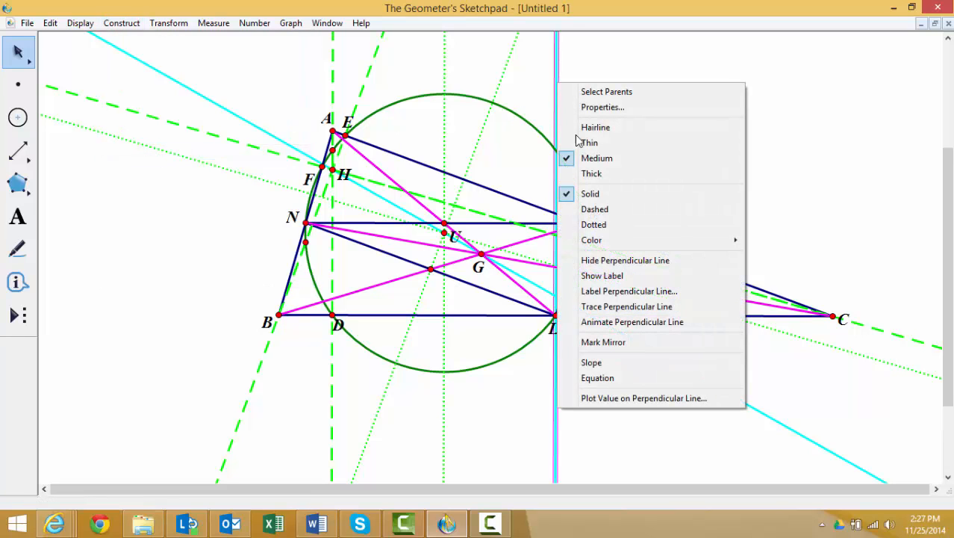
{"action": "left_click", "coordinate": [605, 211]}
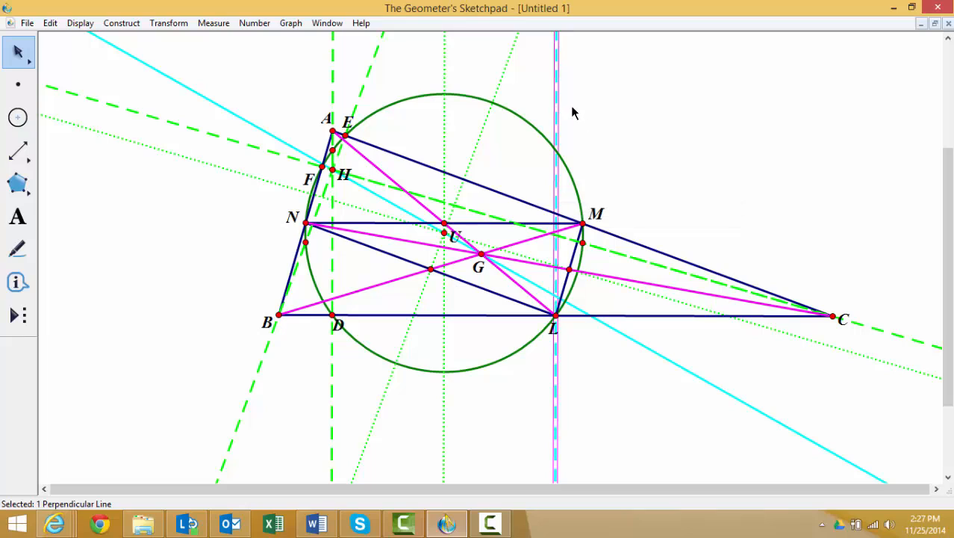
{"action": "left_click", "coordinate": [640, 89]}
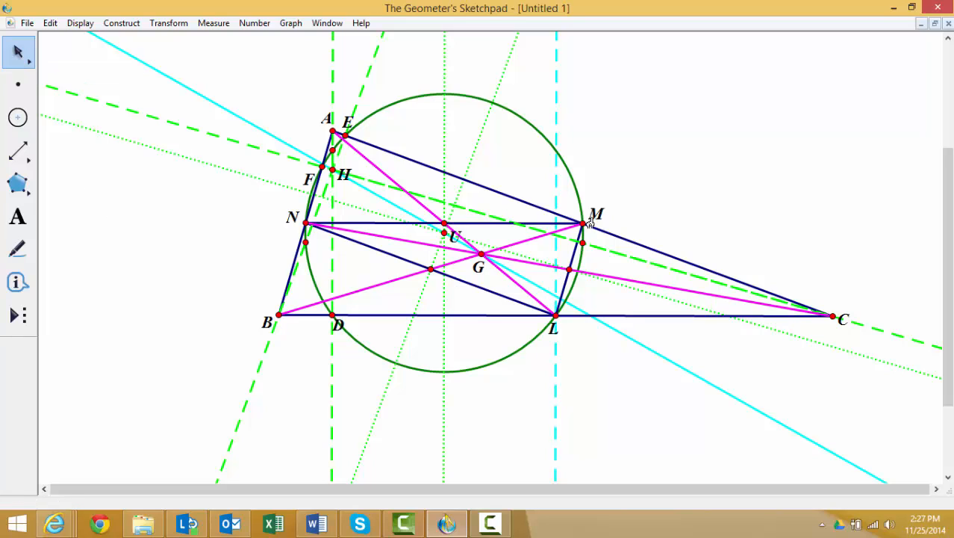
Construct the perpendicular line to side AC through midpoint M and leave nothing selected.
{"action": "left_click", "coordinate": [606, 232]}
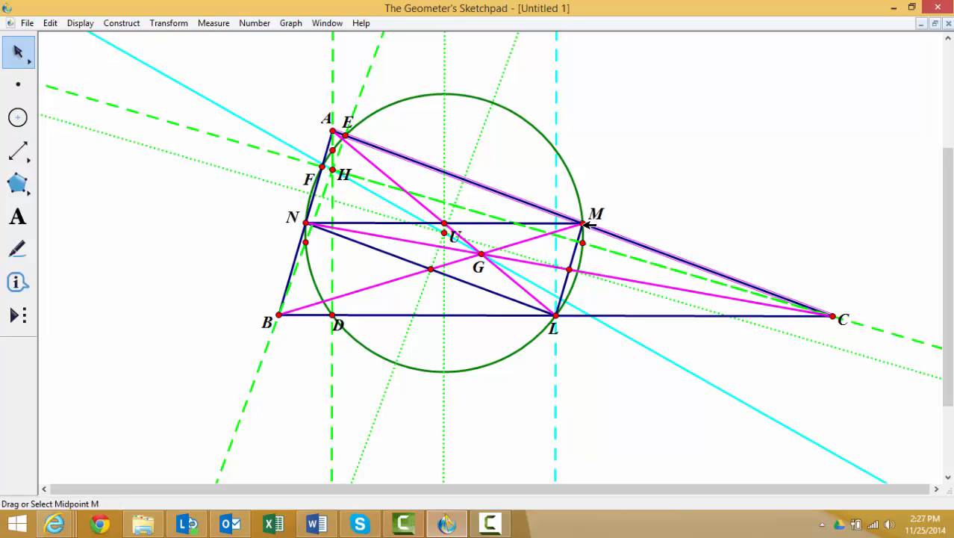
{"action": "left_click", "coordinate": [583, 223]}
{"action": "left_click", "coordinate": [124, 23]}
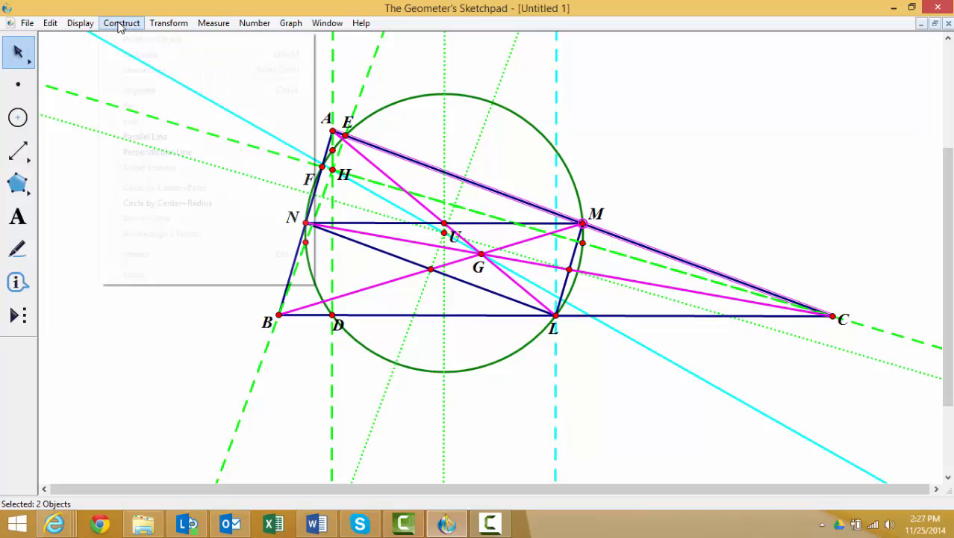
{"action": "left_click", "coordinate": [159, 153]}
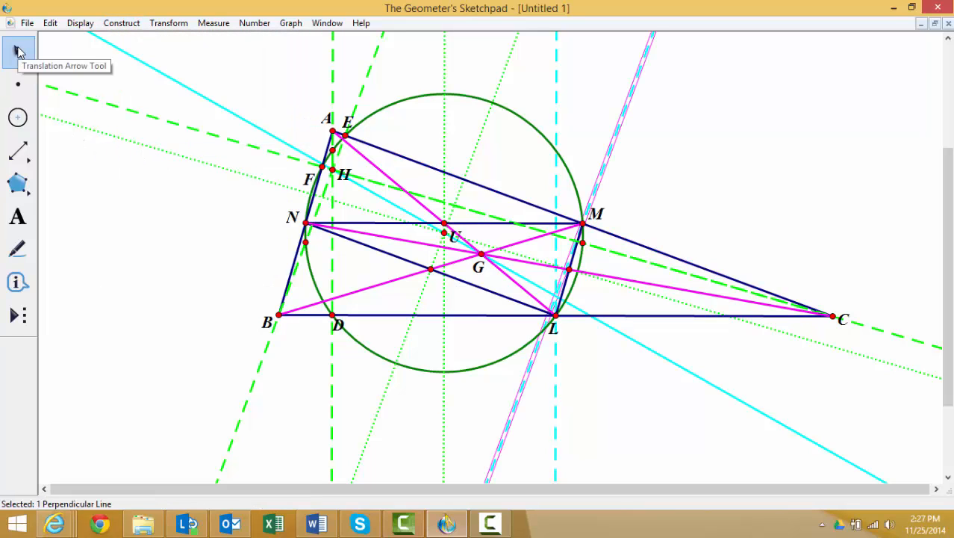
{"action": "left_click", "coordinate": [84, 185]}
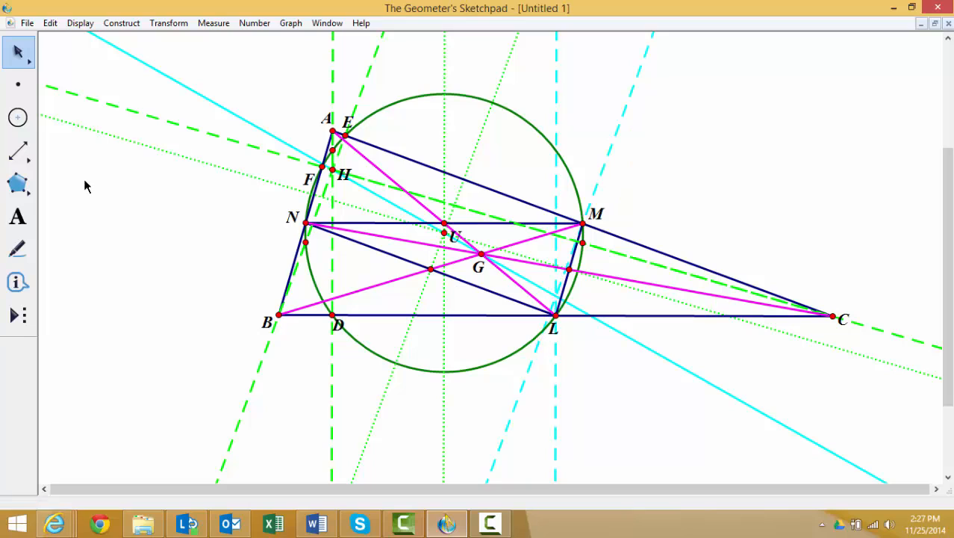
Construct the perpendicular line to side AB through midpoint N, and move vertex C slightly outward and downward.
{"action": "left_click", "coordinate": [297, 252]}
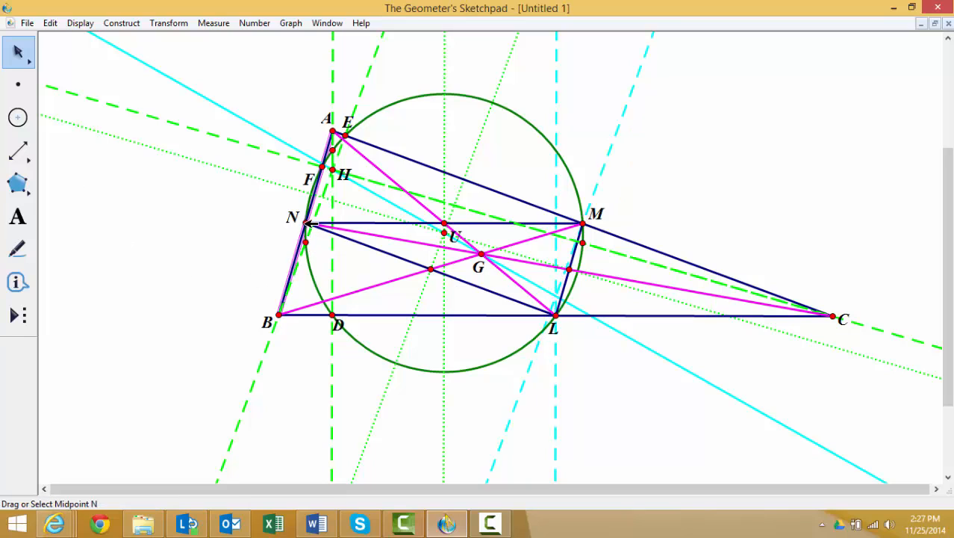
{"action": "left_click", "coordinate": [306, 222]}
{"action": "left_click", "coordinate": [127, 23]}
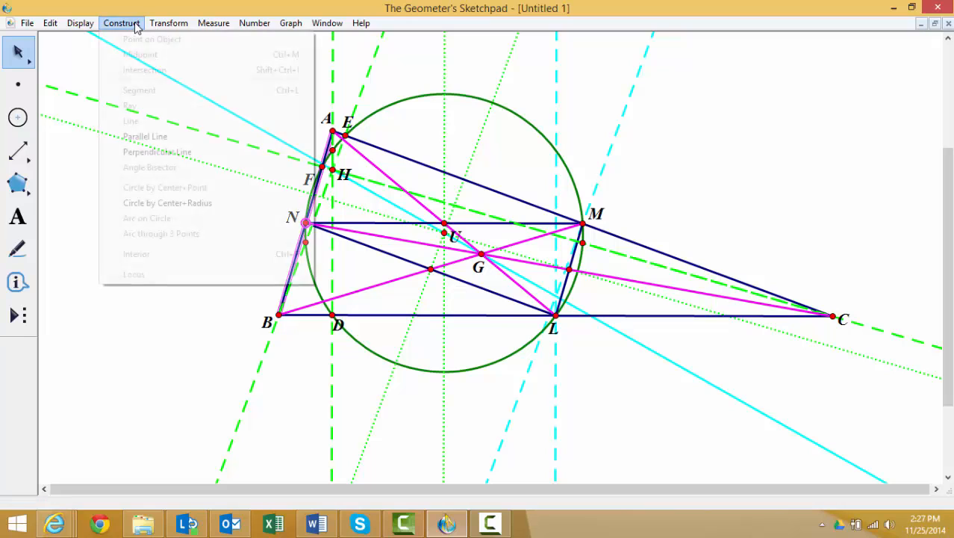
{"action": "left_click", "coordinate": [157, 152]}
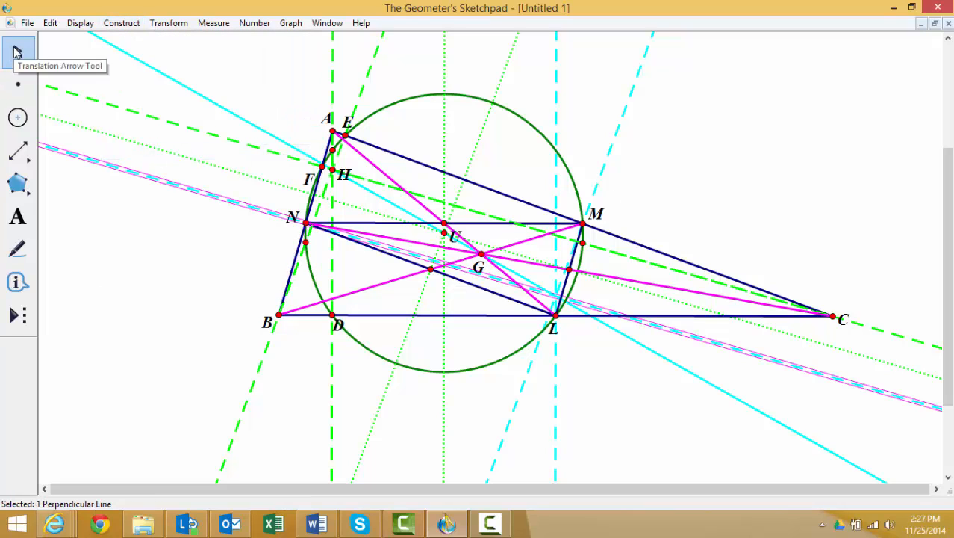
{"action": "left_click", "coordinate": [685, 284]}
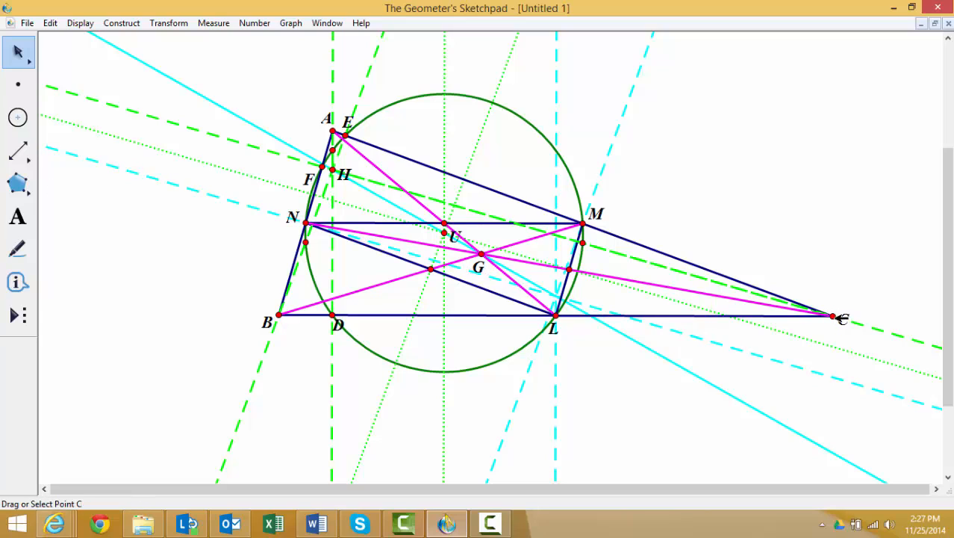
{"action": "left_click_drag", "start_coordinate": [840, 314], "coordinate": [873, 345]}
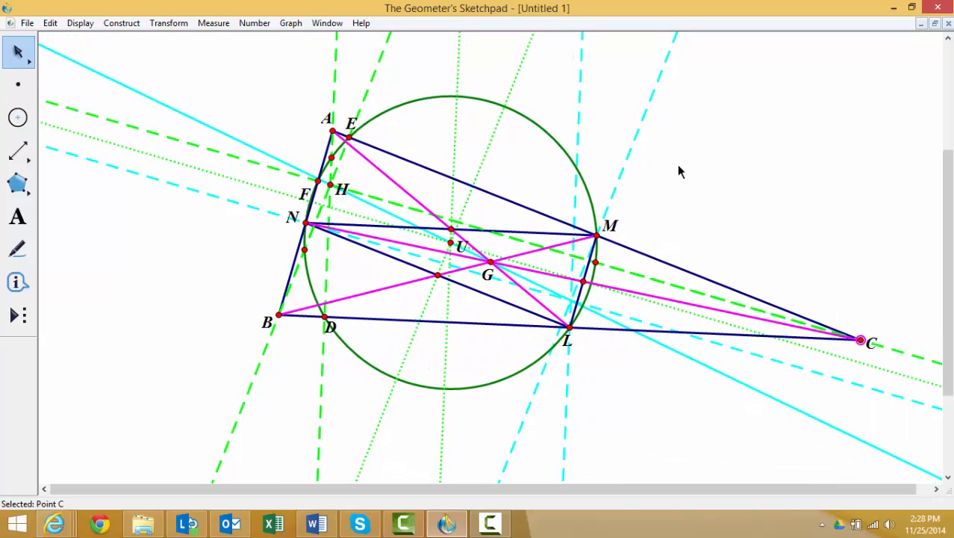
{"action": "left_click", "coordinate": [645, 130]}
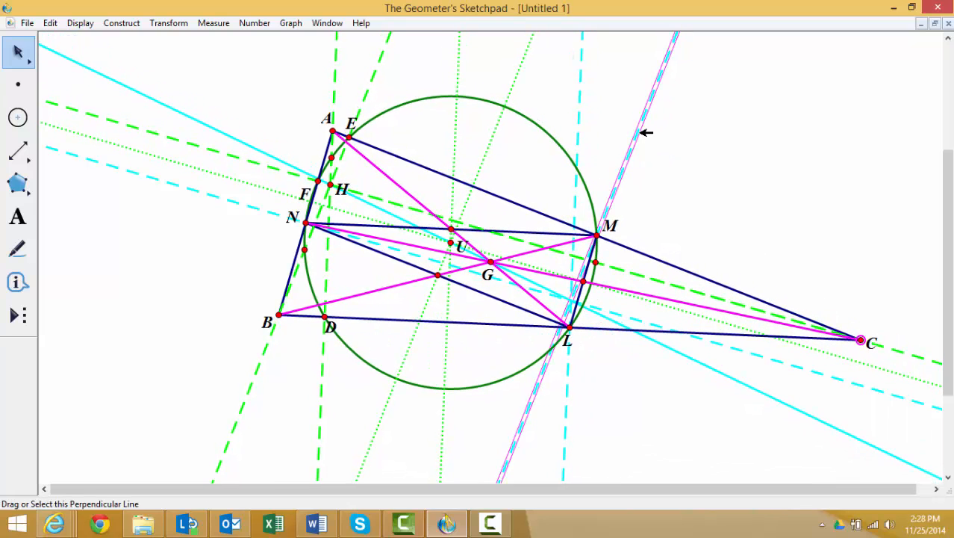
{"action": "left_click", "coordinate": [586, 115]}
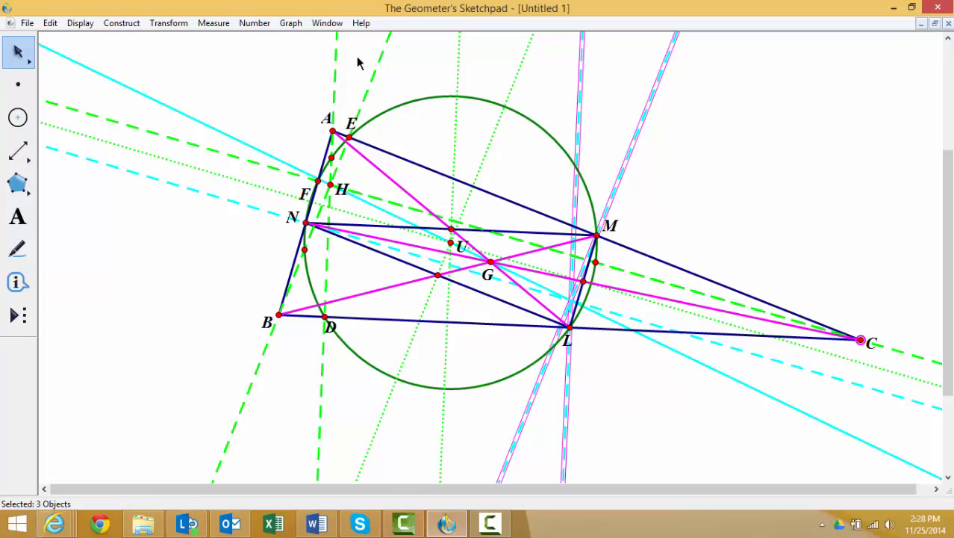
{"action": "left_click", "coordinate": [131, 25]}
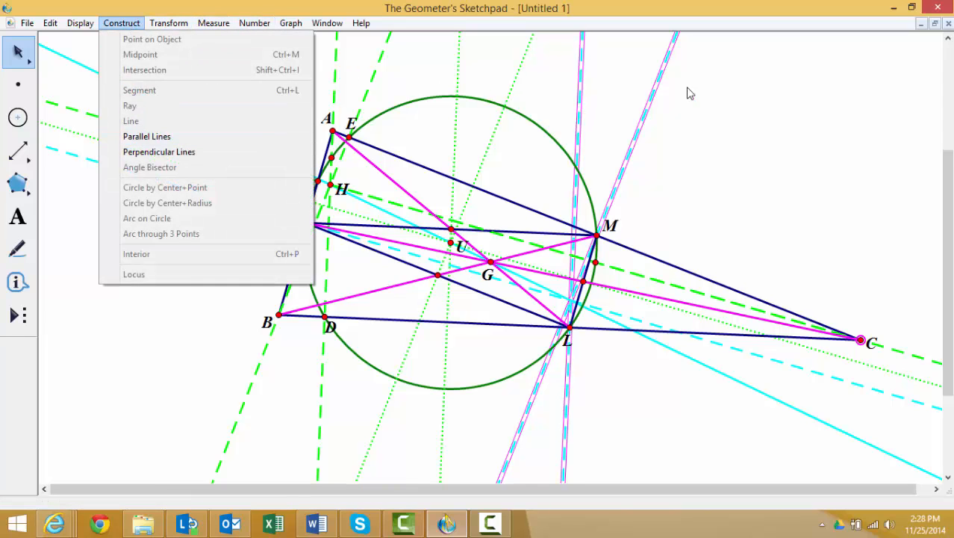
{"action": "key", "text": "Right"}
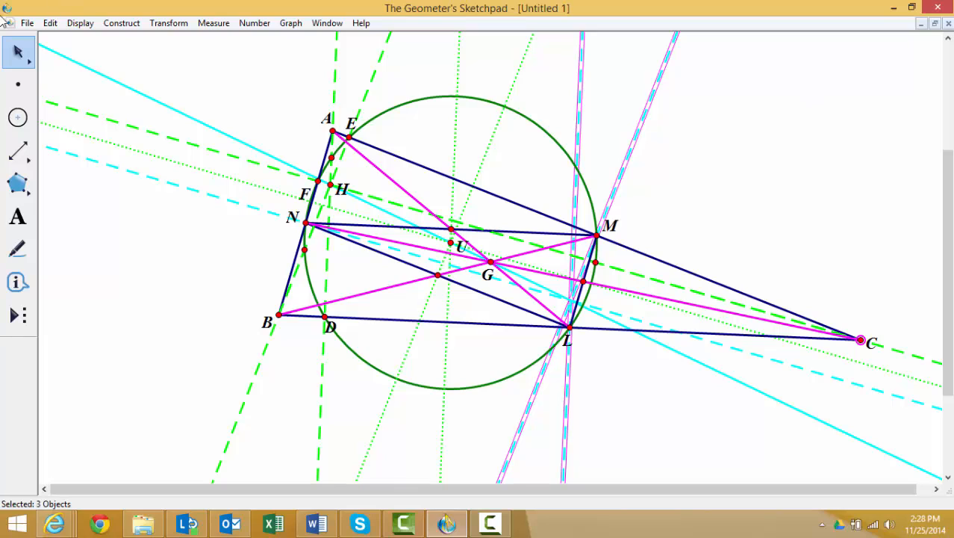
{"action": "left_click", "coordinate": [208, 82]}
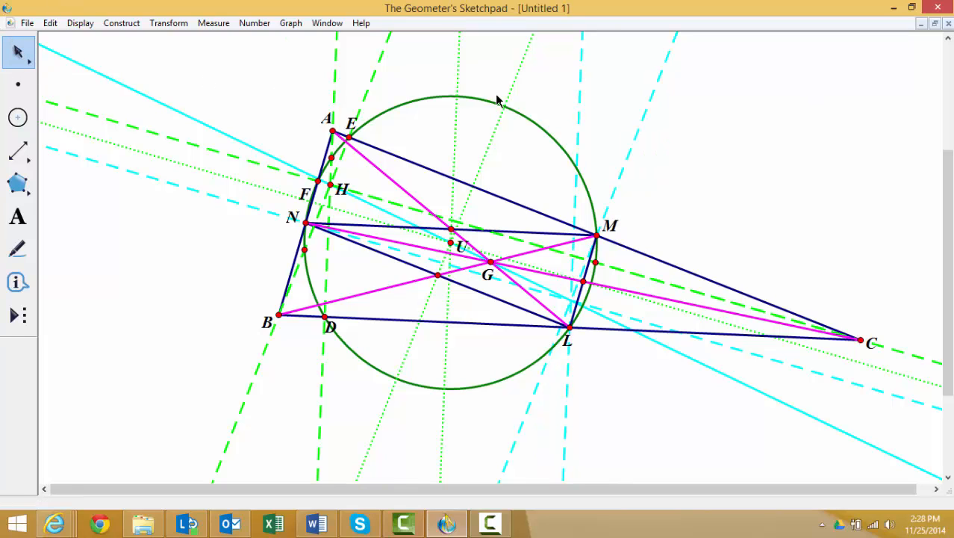
Construct the intersection point of the two dashed cyan perpendicular lines through midpoints L and M.
{"action": "left_click", "coordinate": [583, 71]}
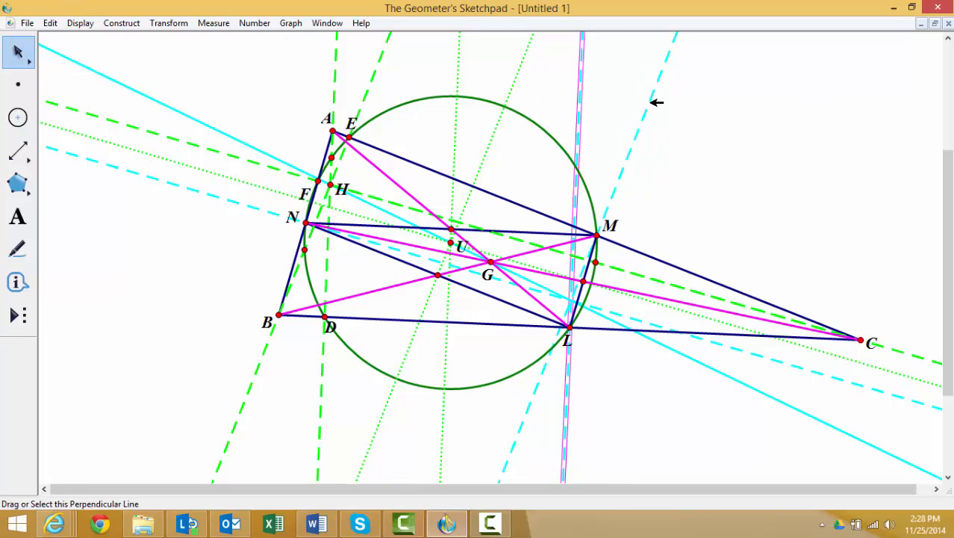
{"action": "left_click", "coordinate": [652, 100]}
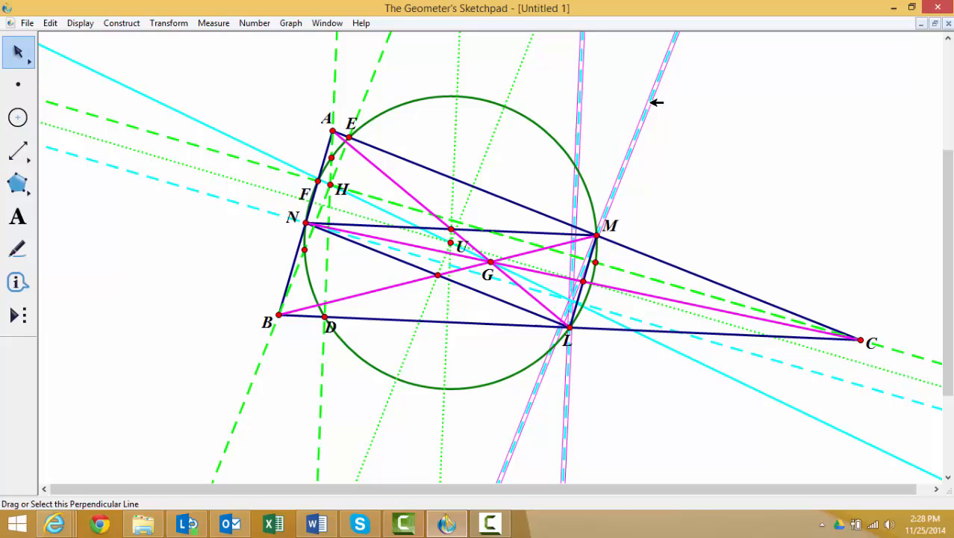
{"action": "left_click", "coordinate": [121, 23]}
{"action": "left_click", "coordinate": [146, 70]}
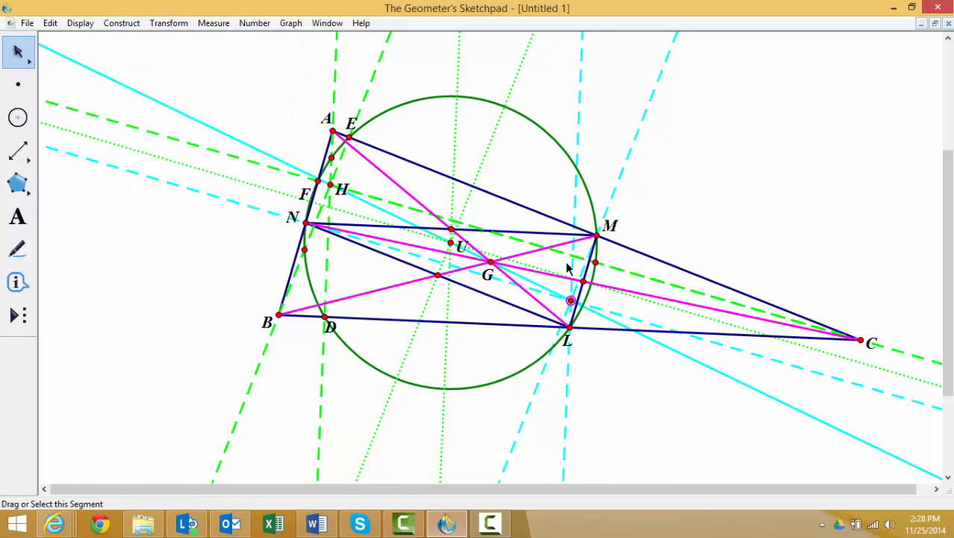
Label the intersection of the perpendicular bisectors O, and move vertex C slightly outward and downward.
{"action": "right_click", "coordinate": [572, 301]}
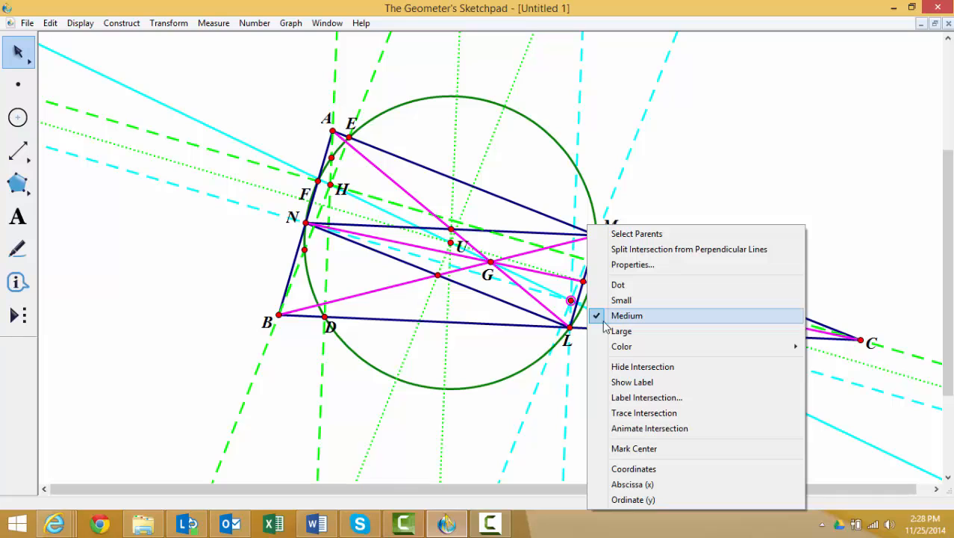
{"action": "left_click", "coordinate": [642, 398]}
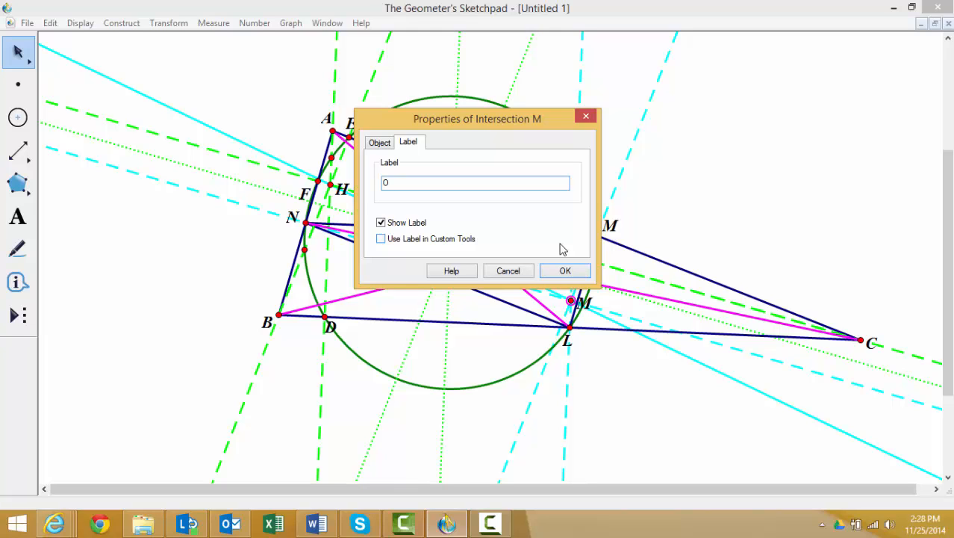
{"action": "left_click", "coordinate": [565, 270]}
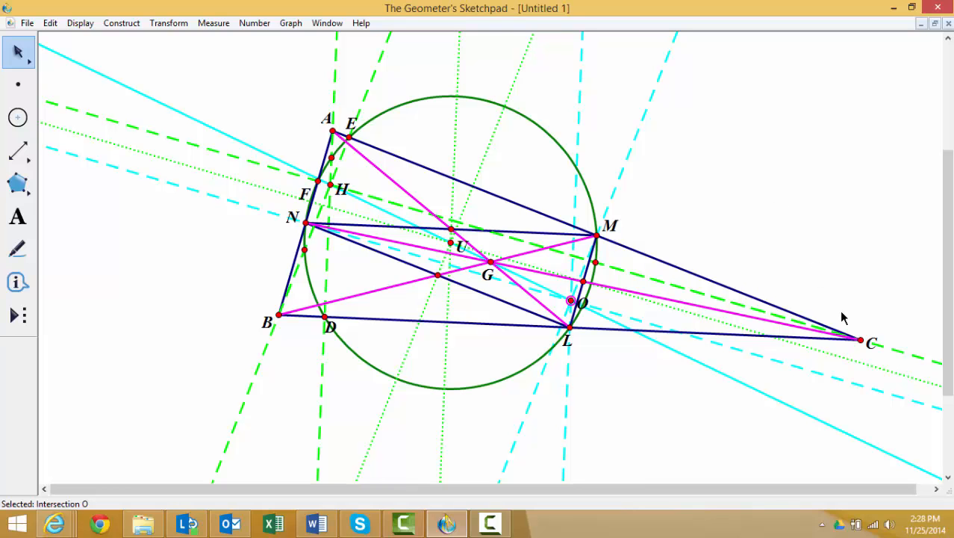
{"action": "left_click_drag", "start_coordinate": [868, 341], "coordinate": [888, 351]}
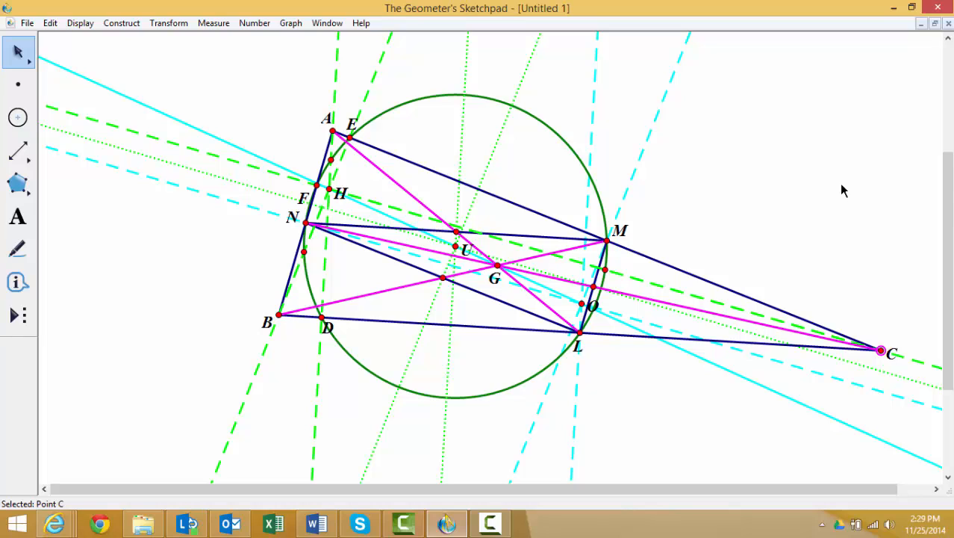
{"action": "left_click", "coordinate": [490, 522]}
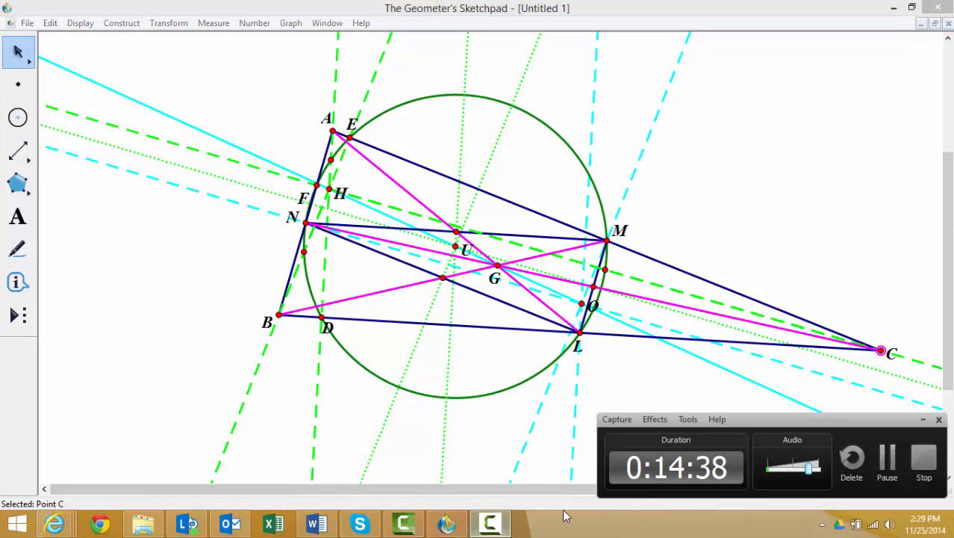